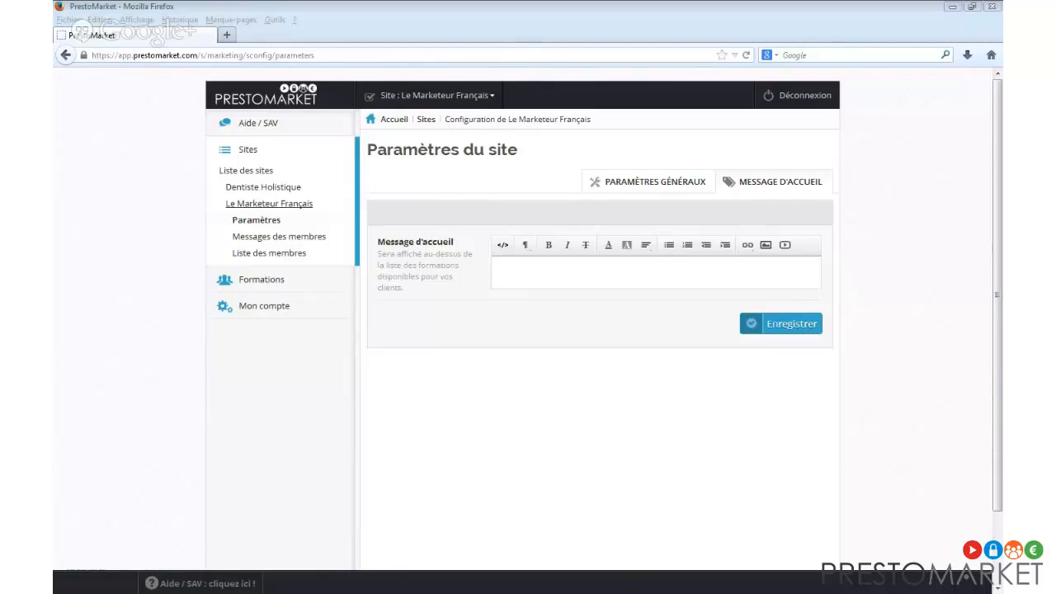
# From the Formations list in the sidebar, open the Nouvelle formation form.
pyautogui.click(268, 280)
pyautogui.scroll(-2, 285, 283)
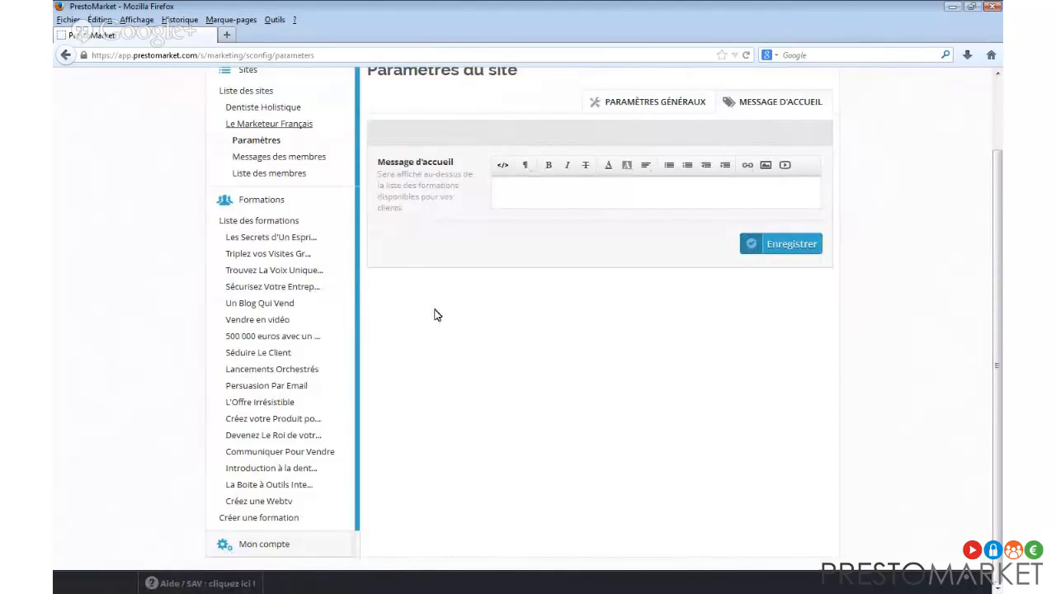
pyautogui.click(282, 518)
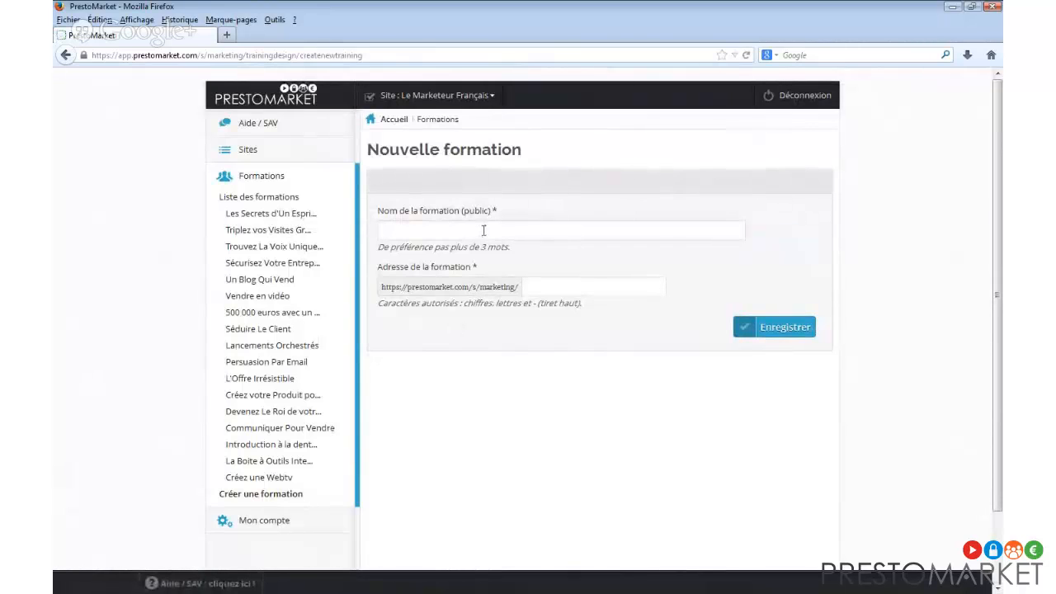
# Name the course 'Devenir Consultant en Lancement Orchestré'.
pyautogui.write('onsultant en Lancement')
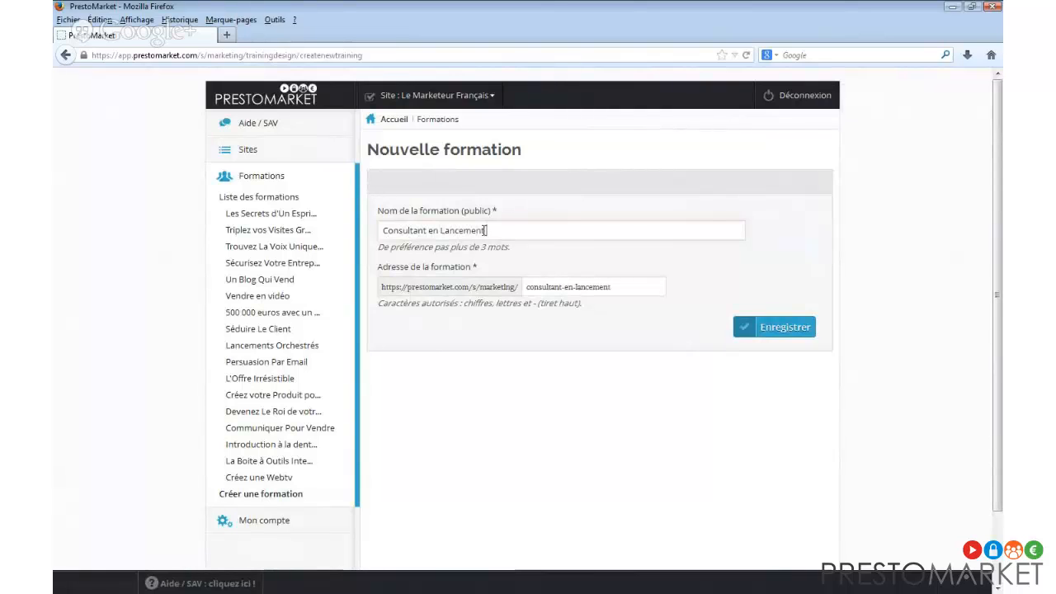
pyautogui.write(' Orchestré')
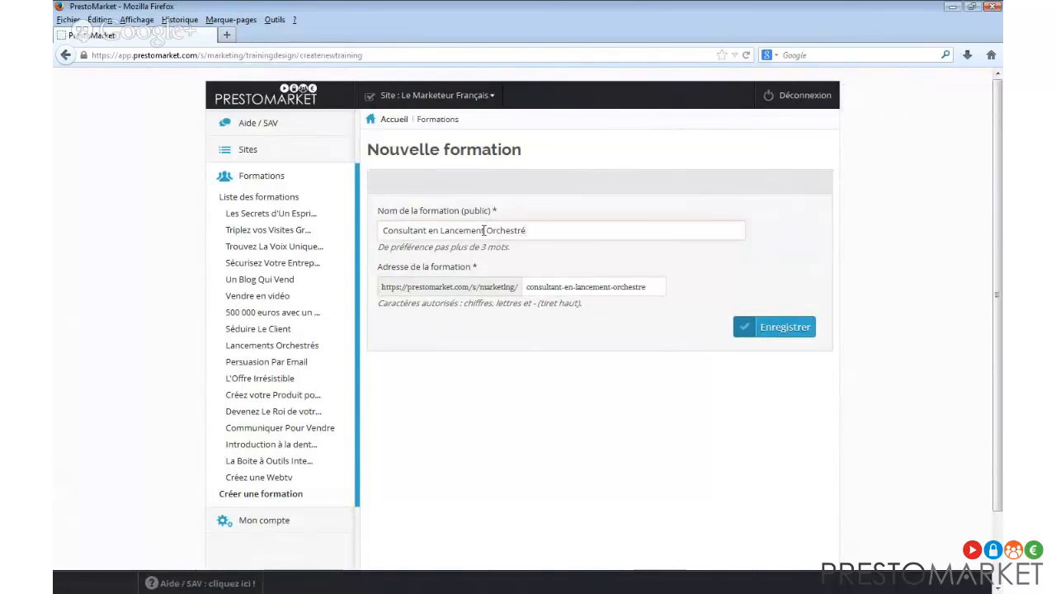
pyautogui.press('Home')
pyautogui.write('Devenir')
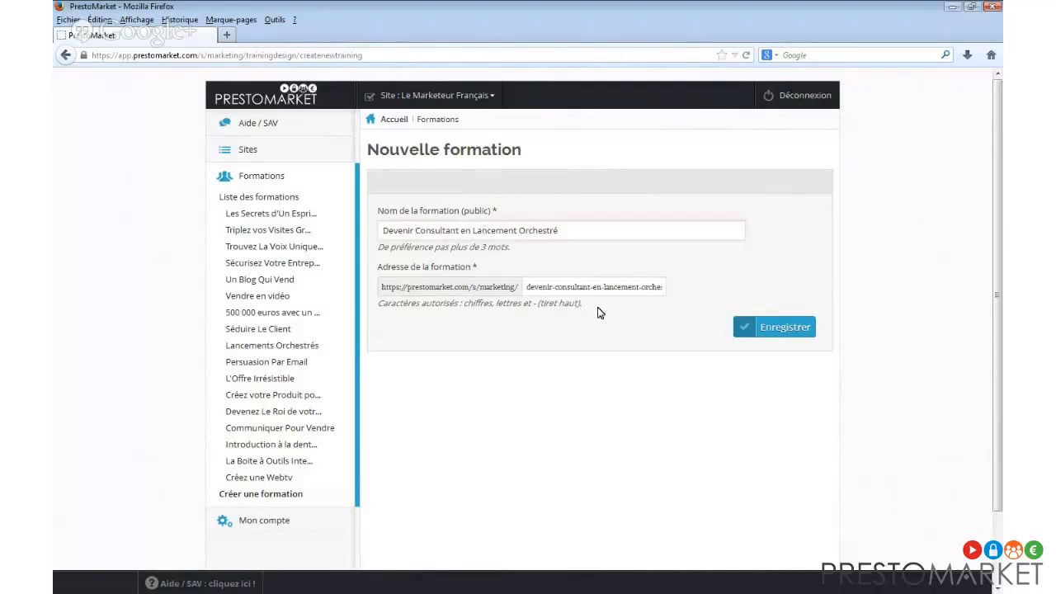
# Shorten the course address to consultant-en-lo and save the new training.
pyautogui.moveTo(526, 286); pyautogui.dragTo(571, 286)
pyautogui.press('BackSpace')
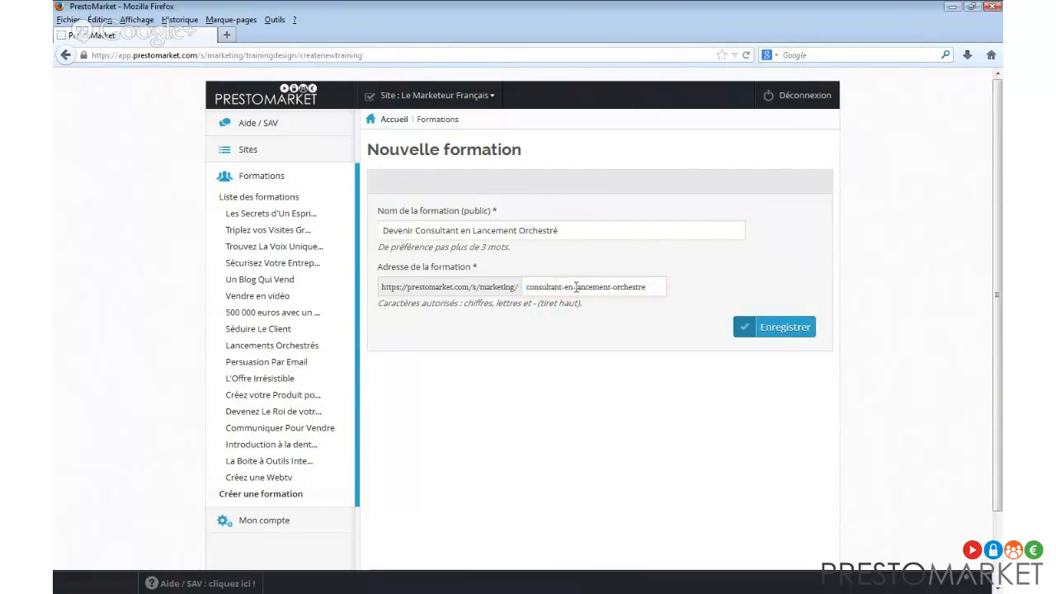
pyautogui.moveTo(575, 286); pyautogui.dragTo(654, 287)
pyautogui.write('lo')
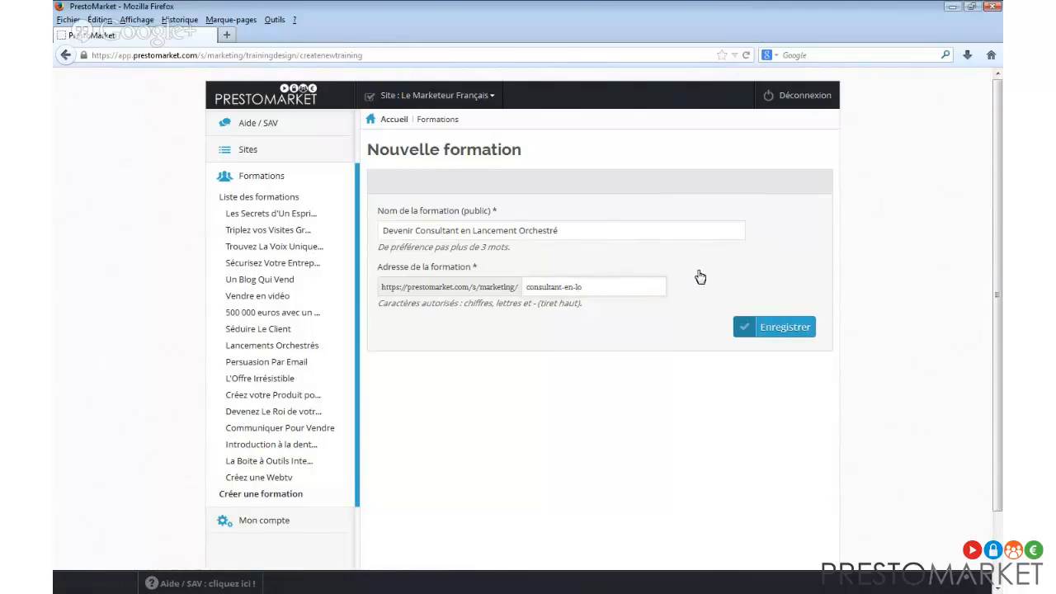
pyautogui.click(759, 328)
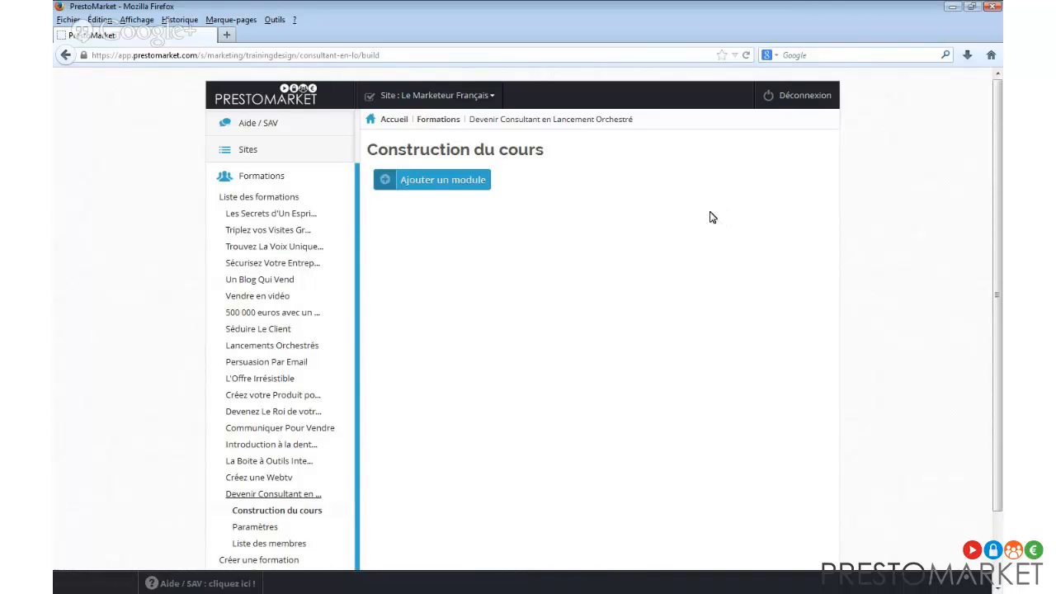
# Add and save three modules in order: Trouver les bons clients, Effectuer le lancement, Aller plus loin.
pyautogui.click(462, 183)
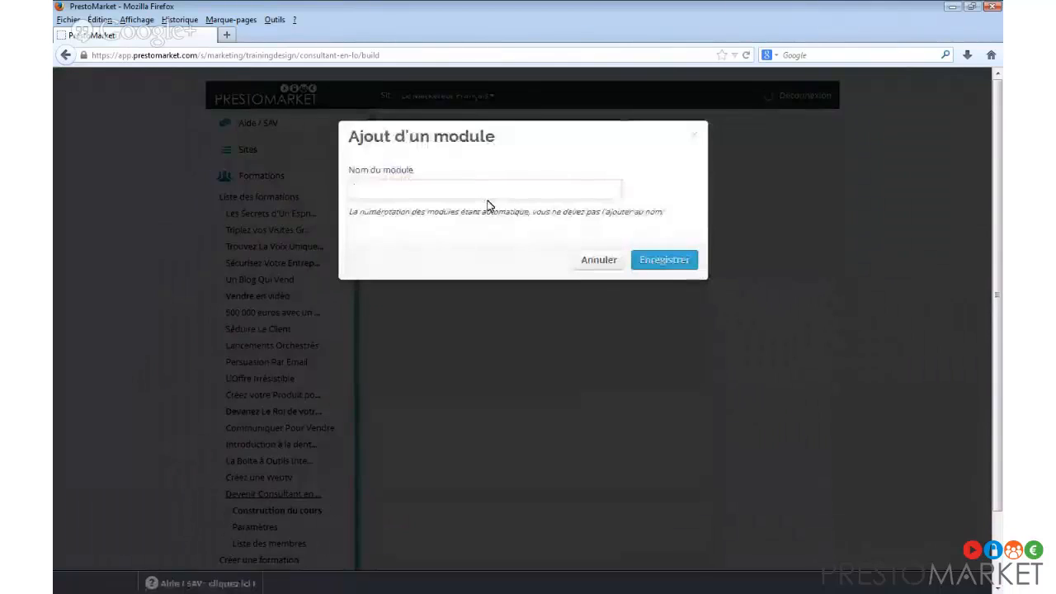
pyautogui.write('Trouver les bons clients')
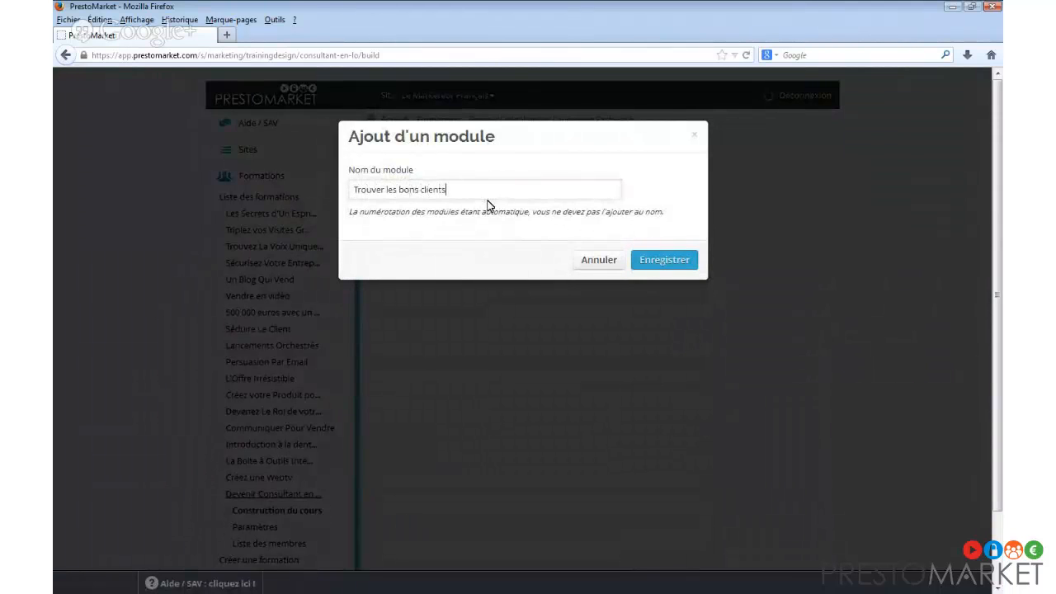
pyautogui.click(675, 264)
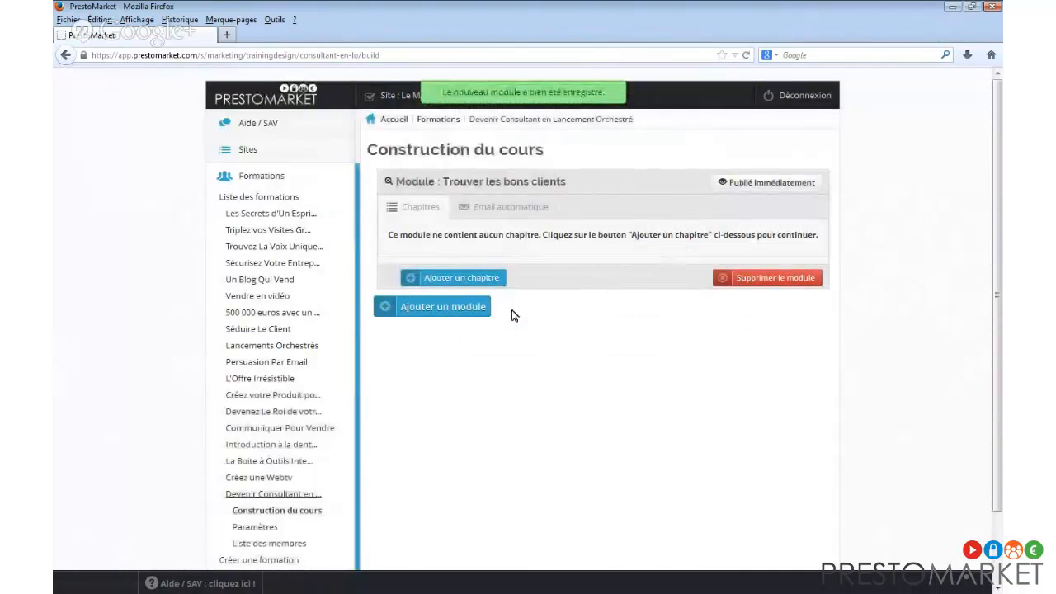
pyautogui.click(483, 306)
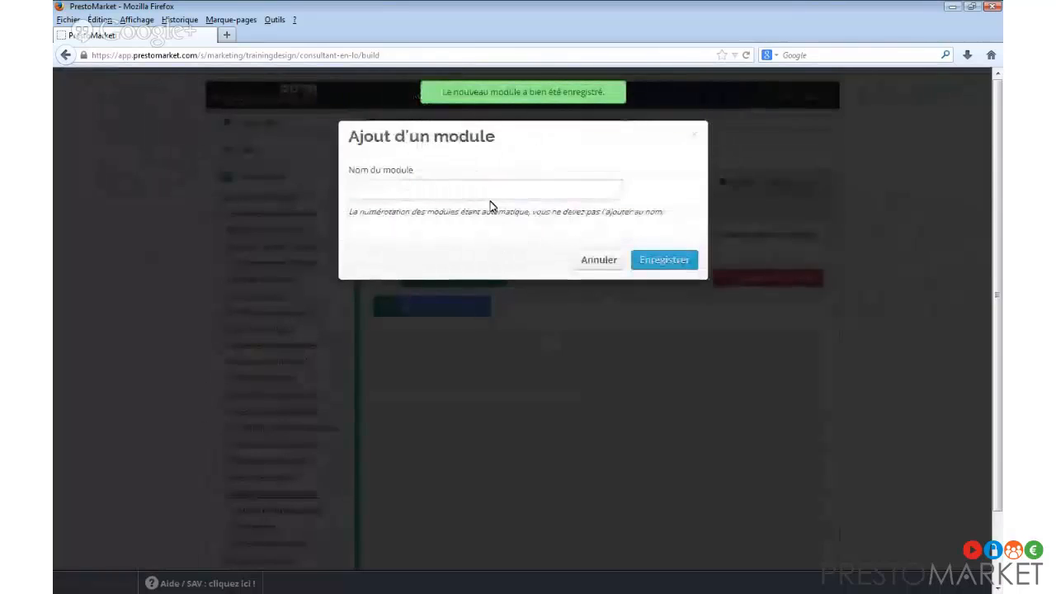
pyautogui.write('Effectuer')
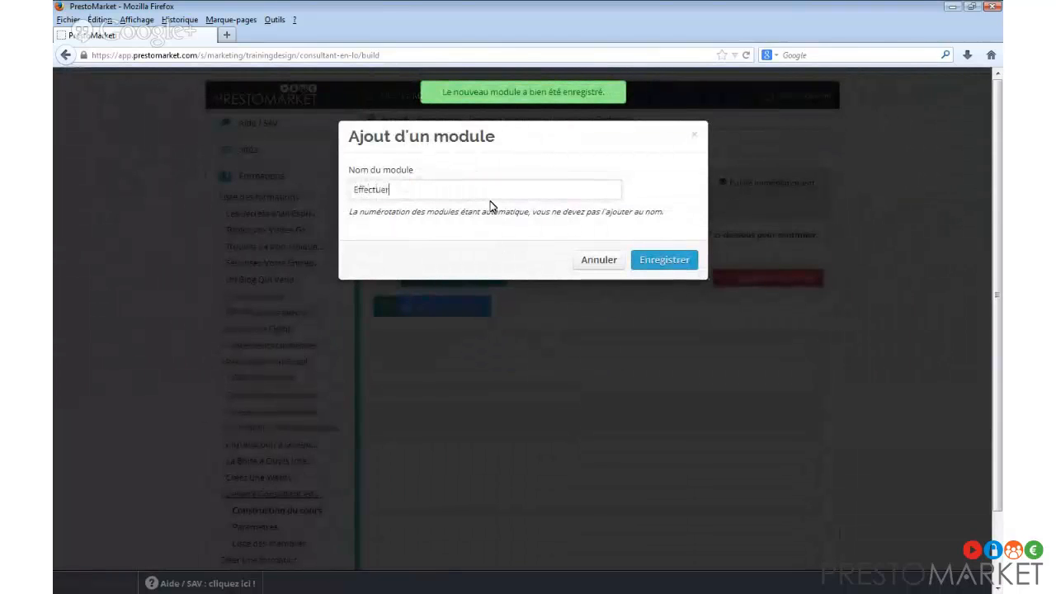
pyautogui.write(' le lancement')
pyautogui.click(681, 262)
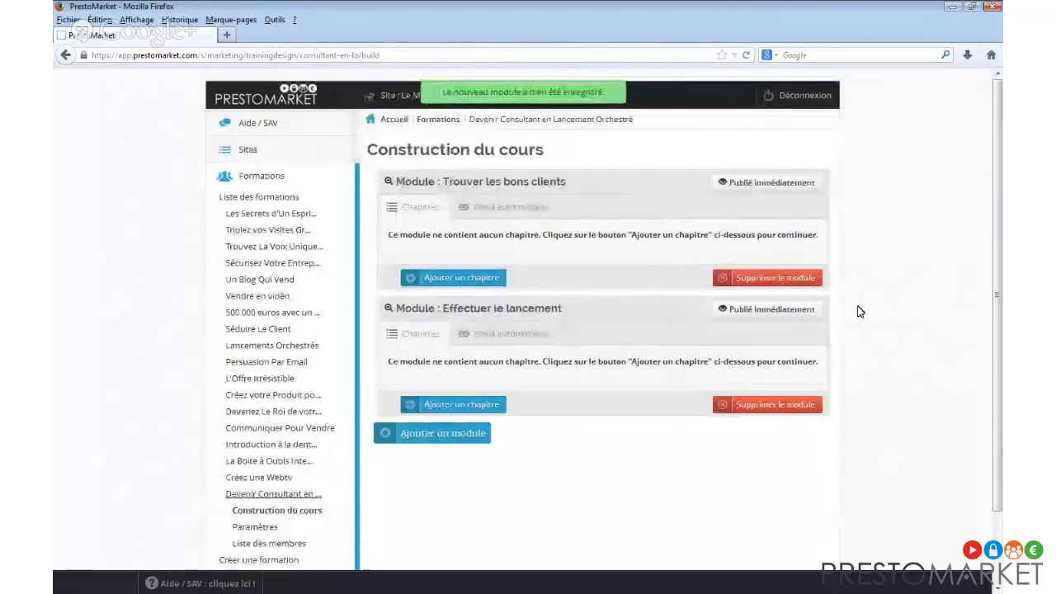
pyautogui.scroll(-2, 858, 311)
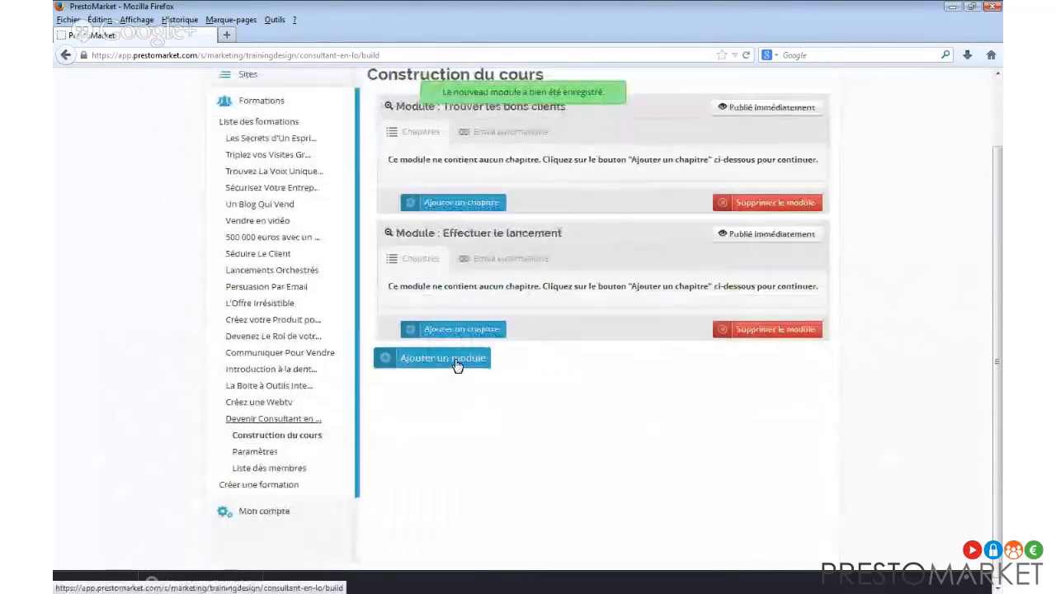
pyautogui.click(457, 360)
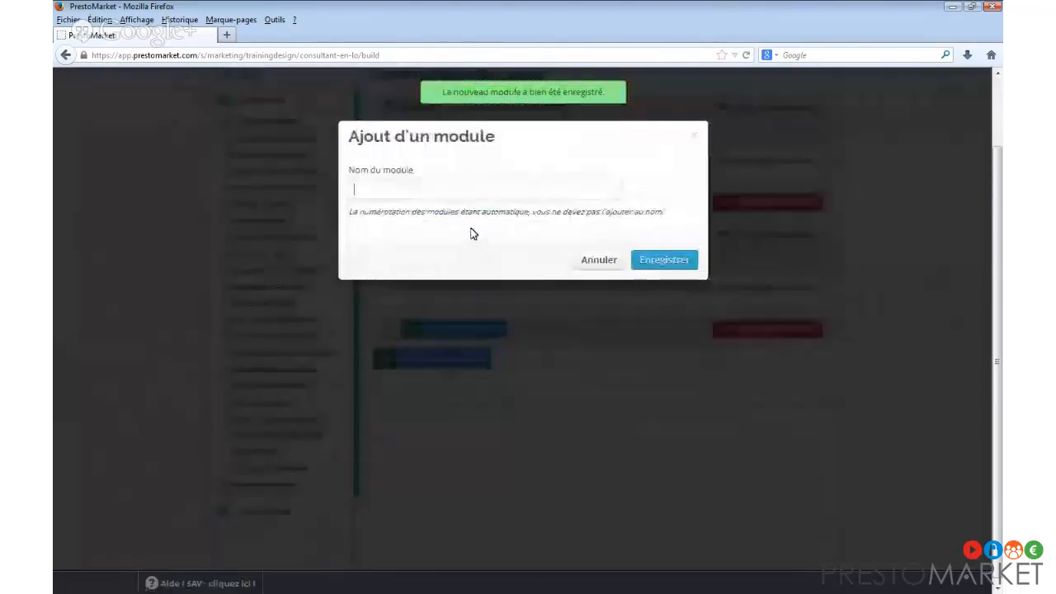
pyautogui.write('Aller')
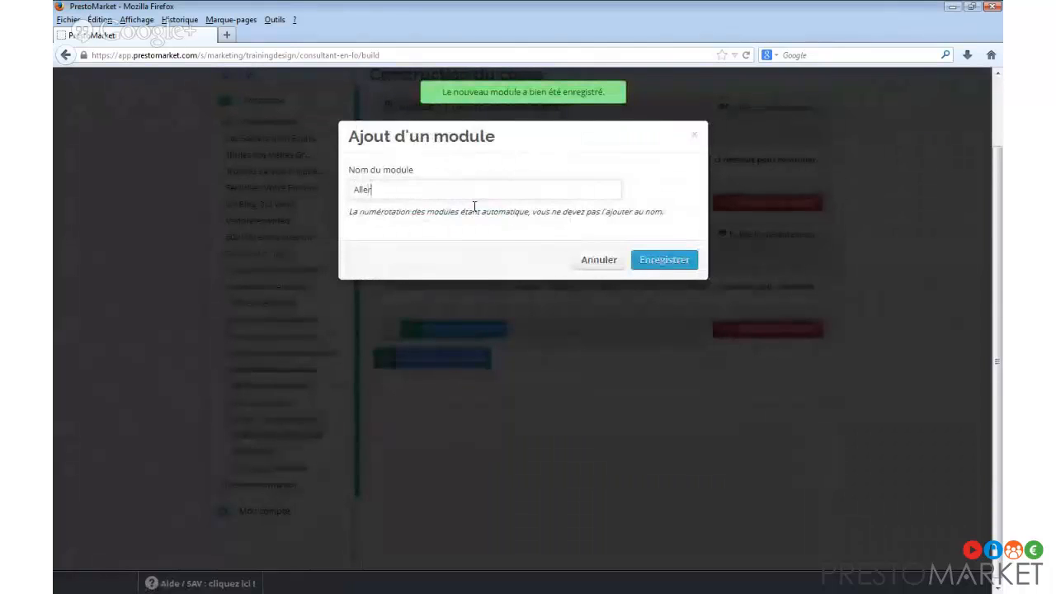
pyautogui.write(' plus loi')
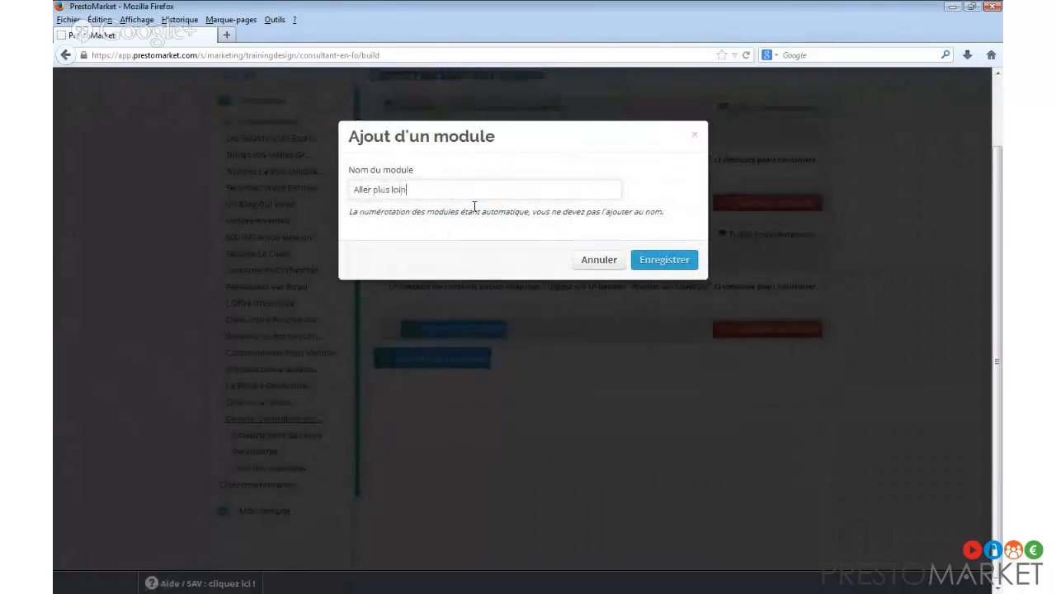
pyautogui.write('n')
pyautogui.click(662, 259)
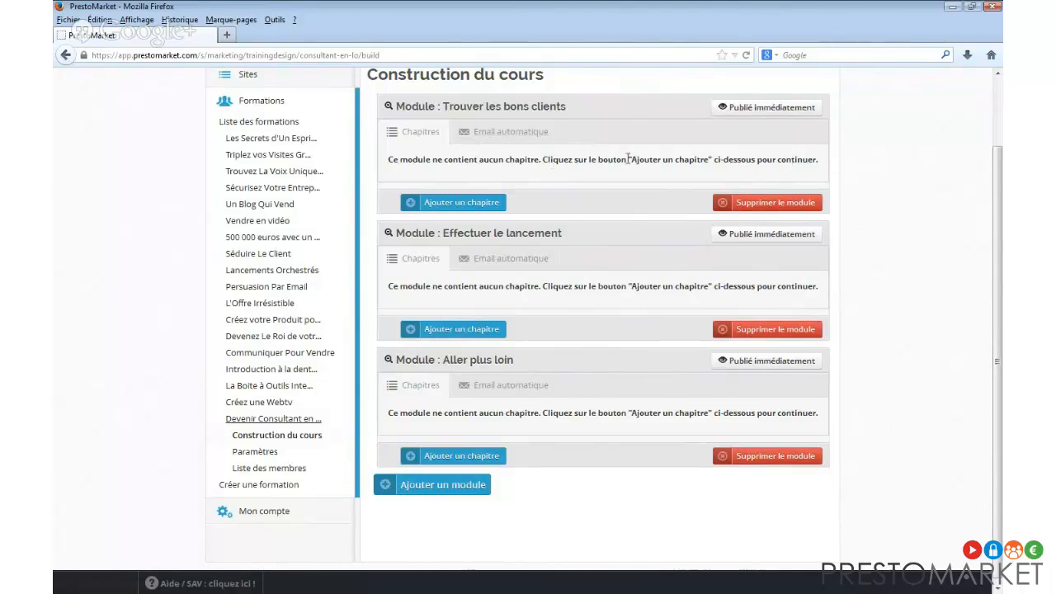
pyautogui.scroll(2, 583, 160)
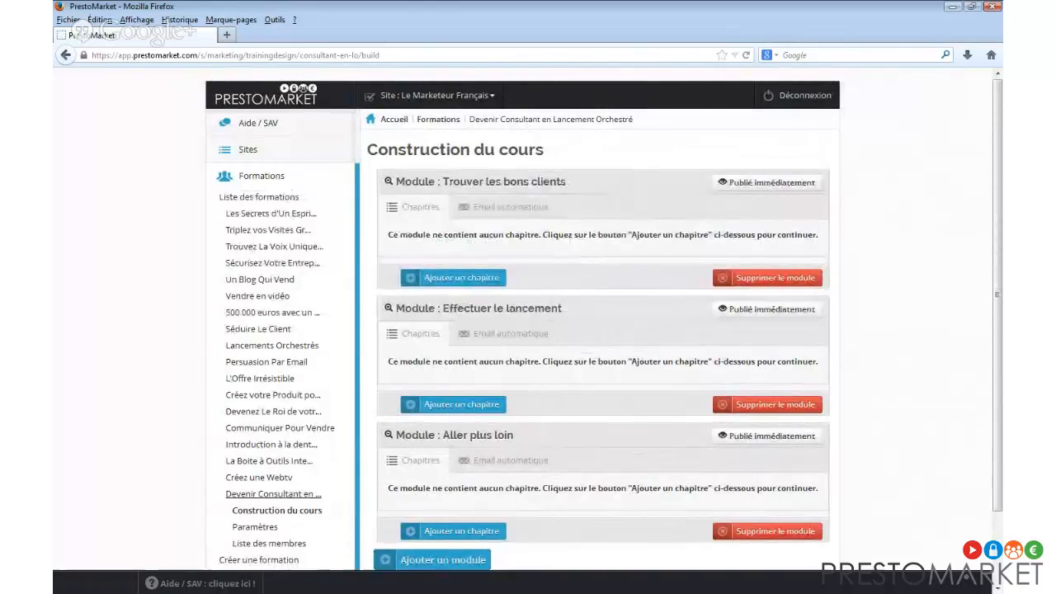
pyautogui.hotkey('alt', 'Tab')
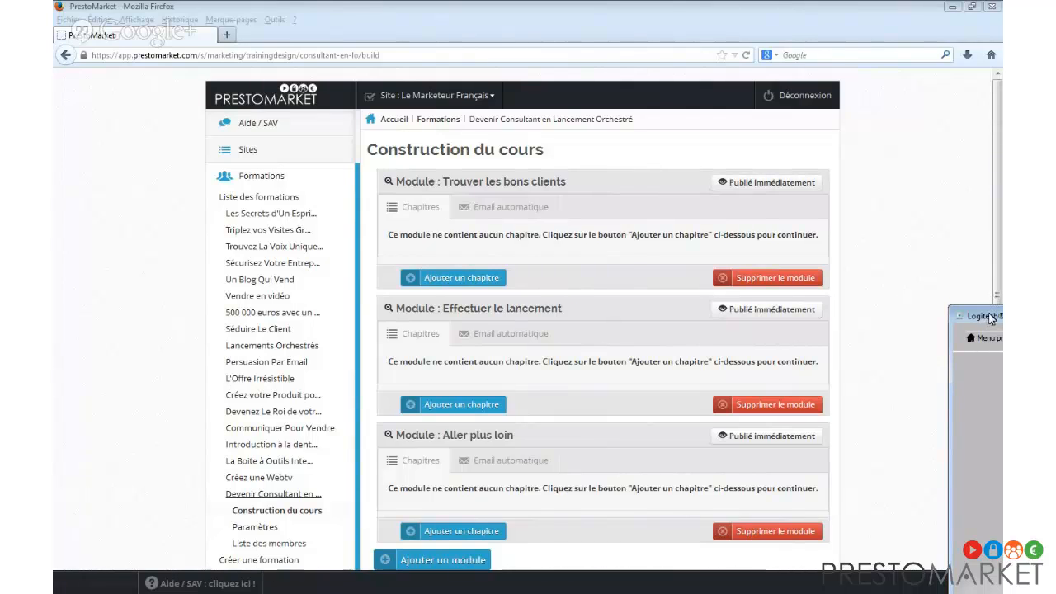
pyautogui.moveTo(991, 314); pyautogui.dragTo(213, 144)
pyautogui.click(715, 146)
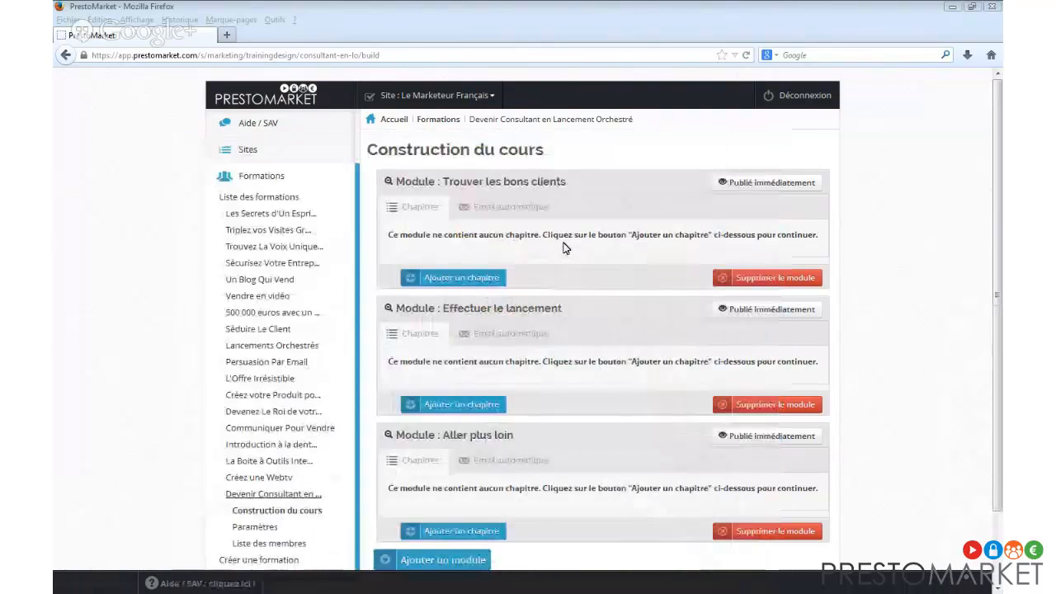
pyautogui.moveTo(1001, 297); pyautogui.dragTo(543, 92)
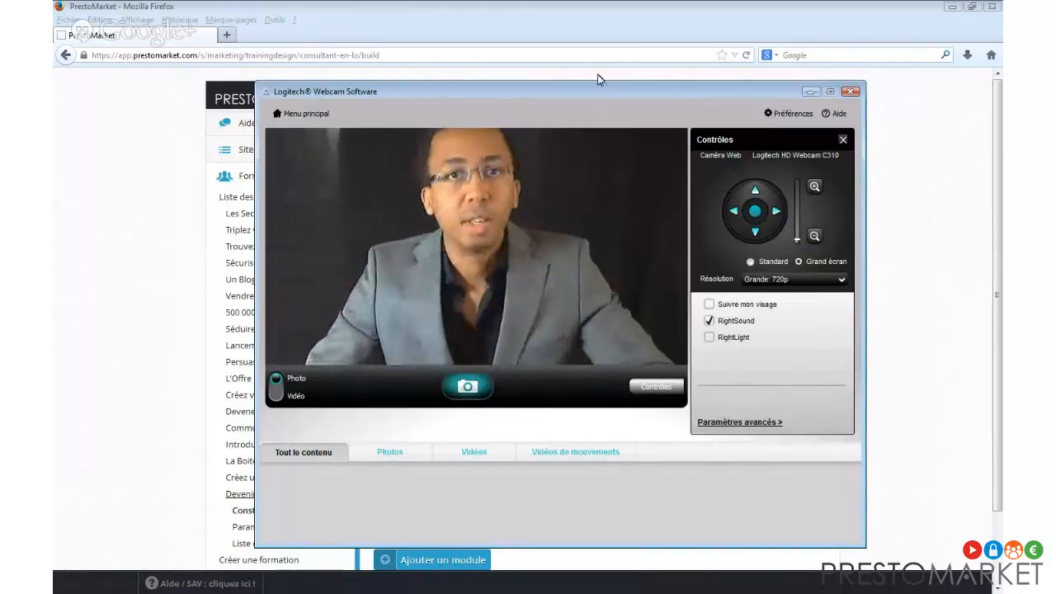
pyautogui.moveTo(624, 91); pyautogui.dragTo(1055, 384)
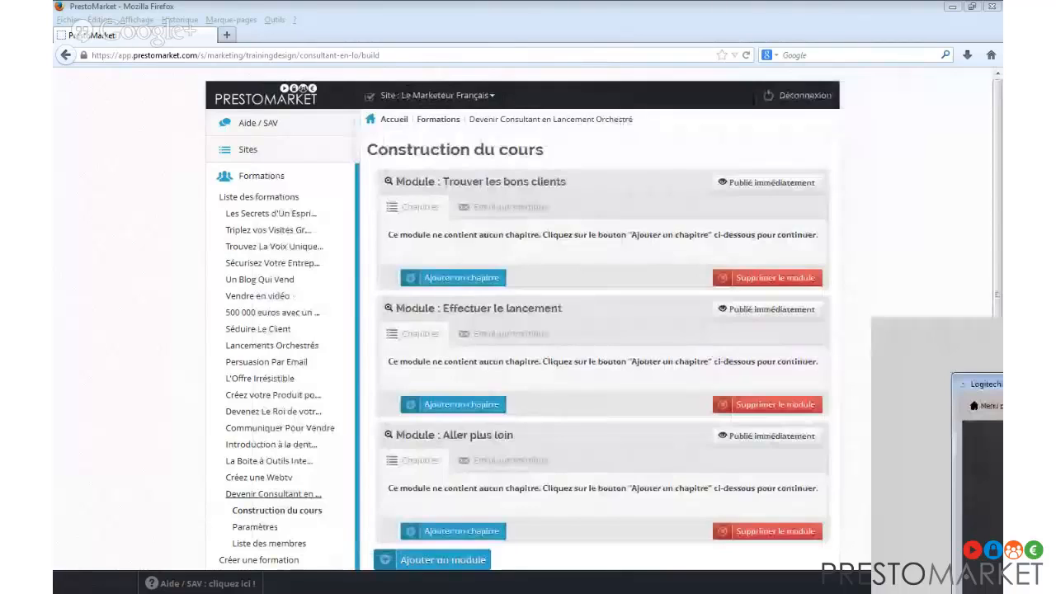
# In Trouver les bons clients, save the chapters 'Bienvenue !' and 'Le métier du Consultant en LO'.
pyautogui.click(755, 38)
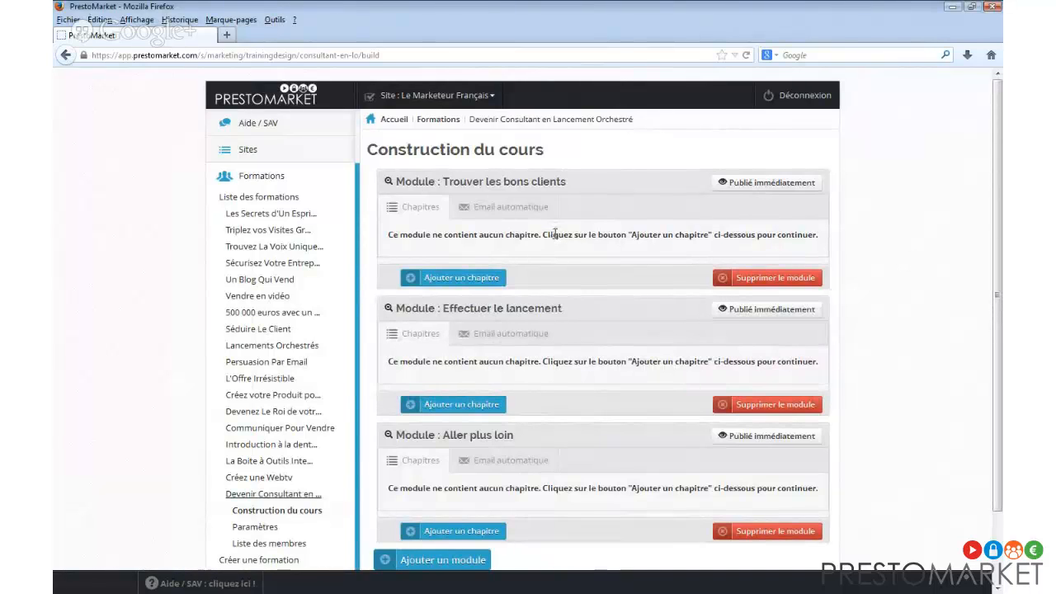
pyautogui.scroll(-2, 555, 236)
pyautogui.scroll(-3, 555, 238)
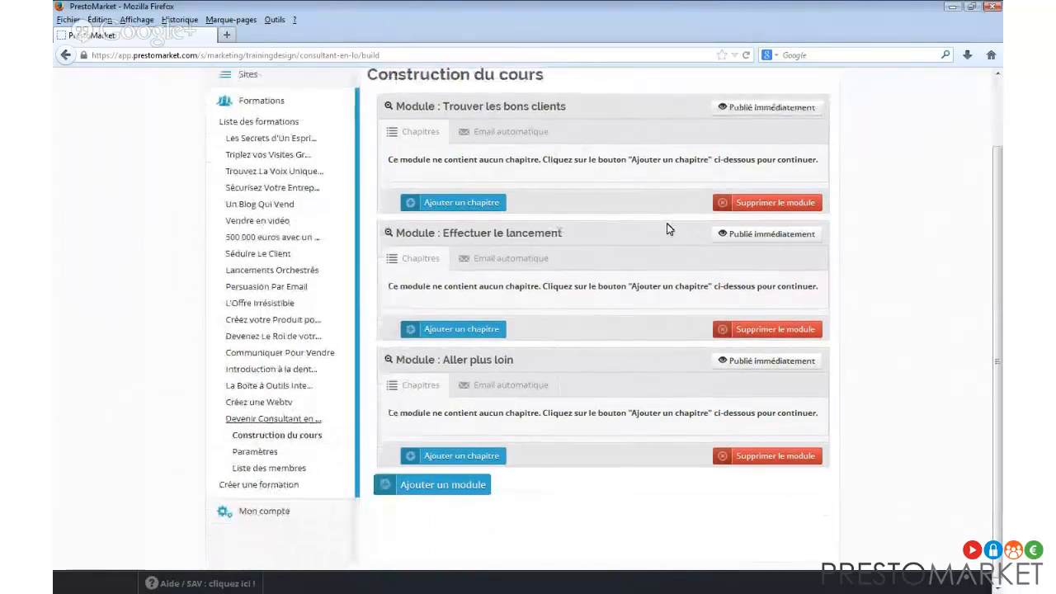
pyautogui.click(471, 204)
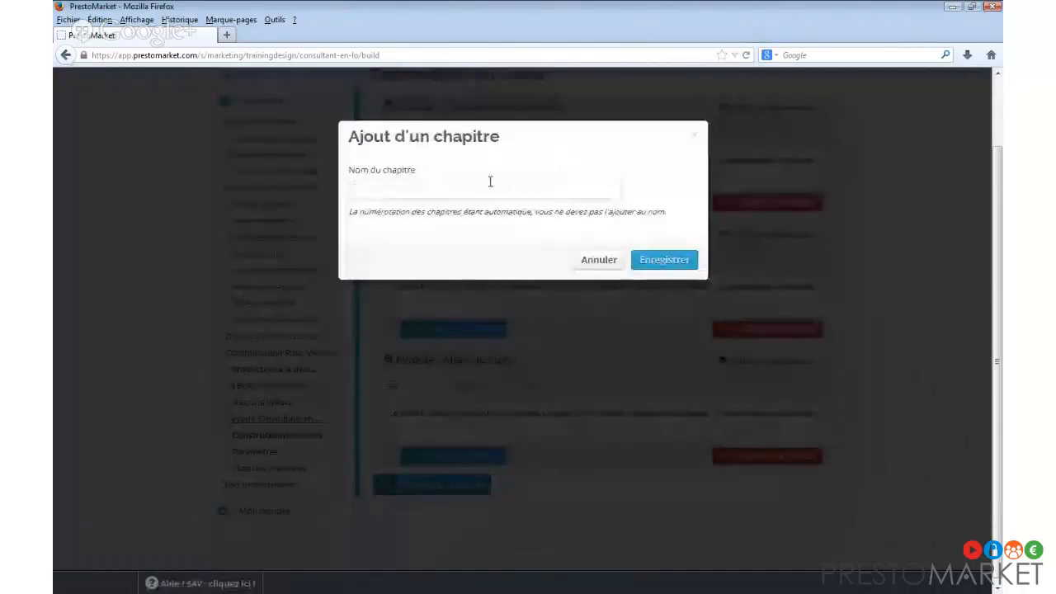
pyautogui.write('Bienvenue !')
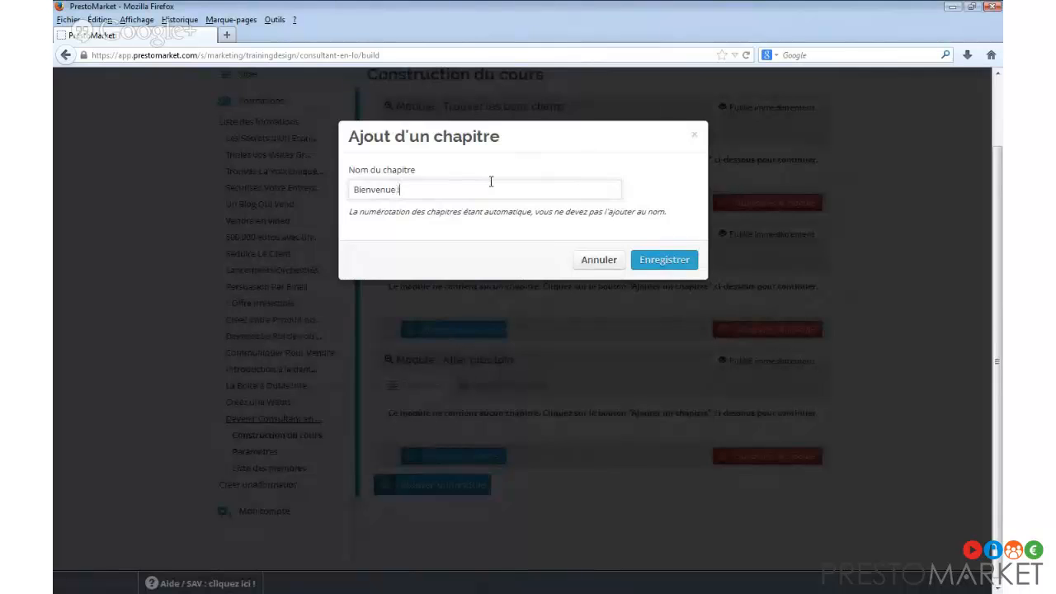
pyautogui.click(652, 261)
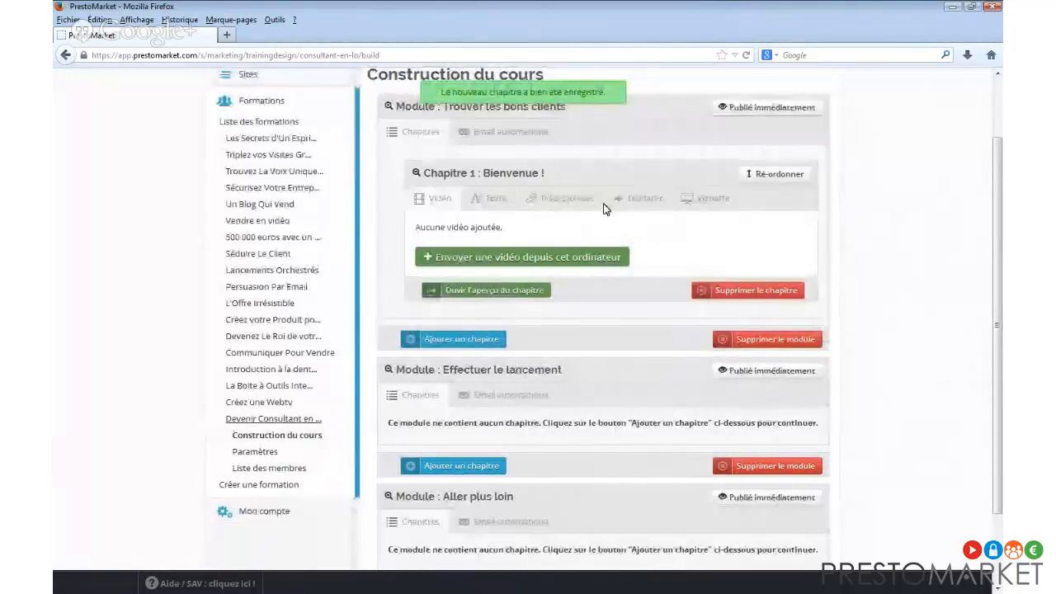
pyautogui.click(453, 338)
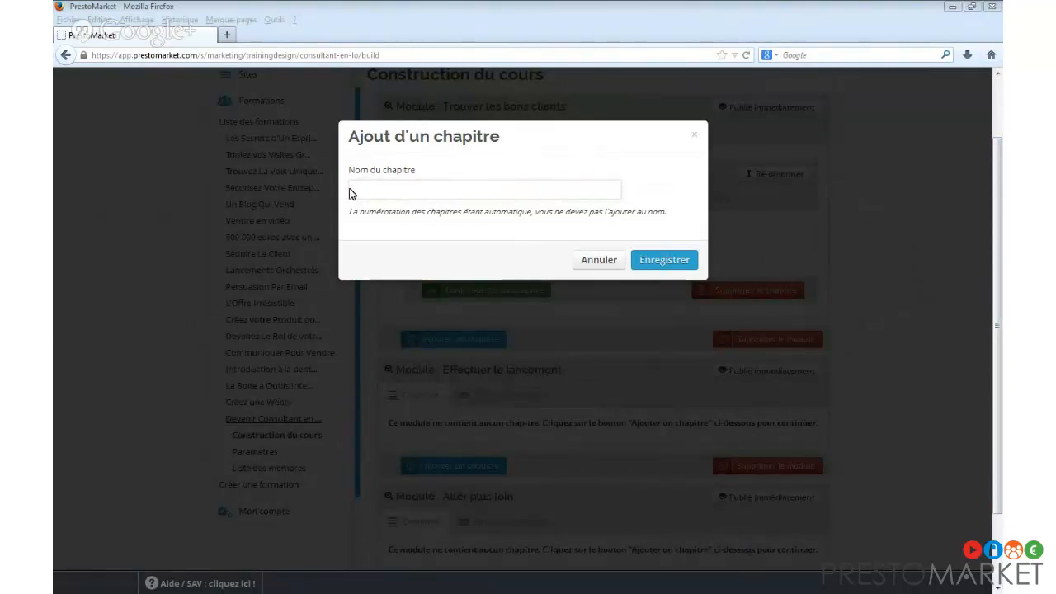
pyautogui.write('tier du Consultant e')
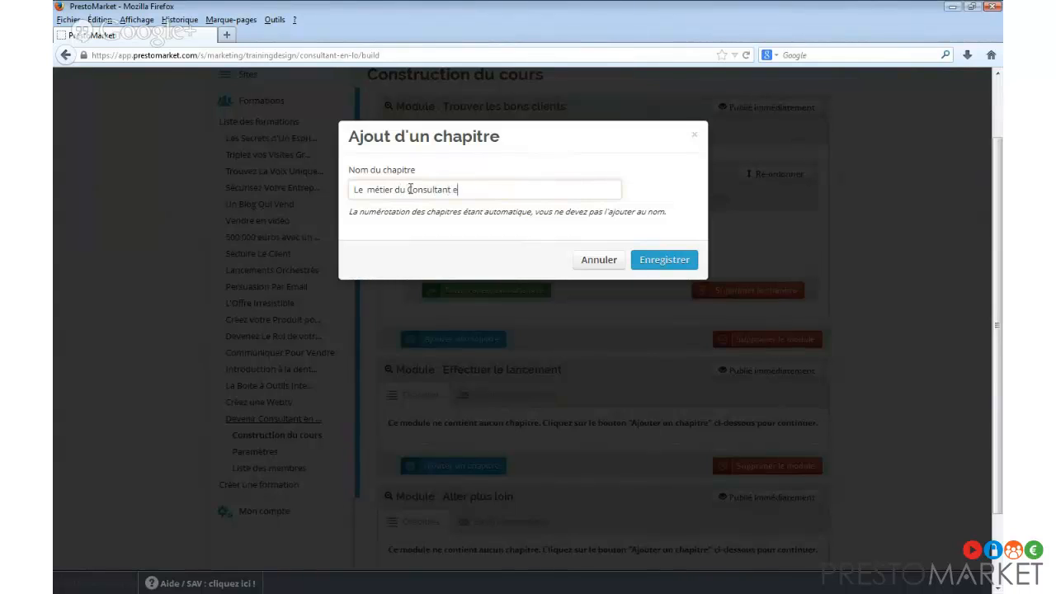
pyautogui.write('n LO')
pyautogui.click(659, 259)
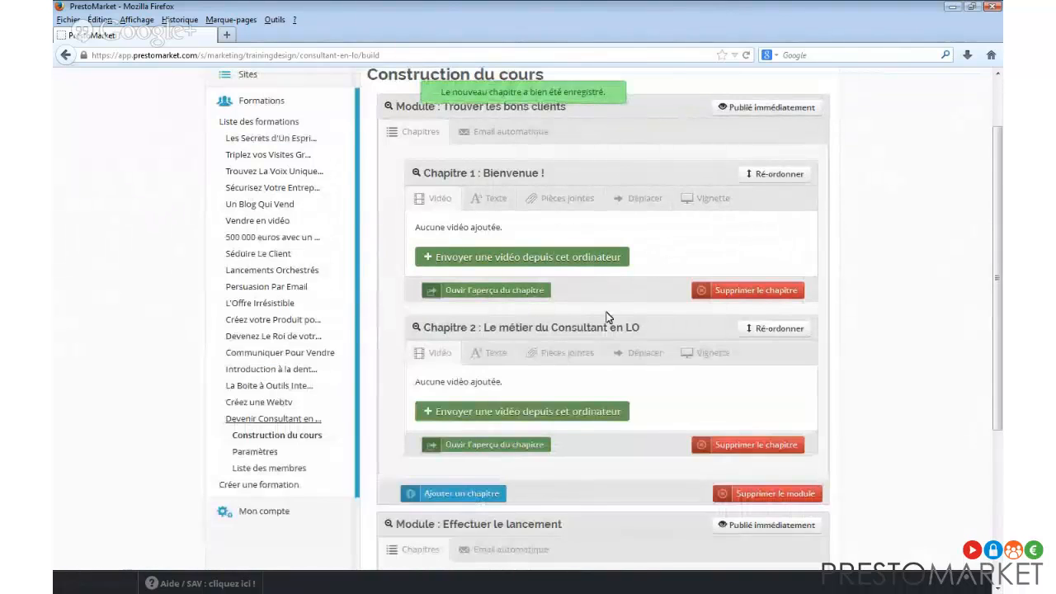
pyautogui.scroll(-2, 636, 330)
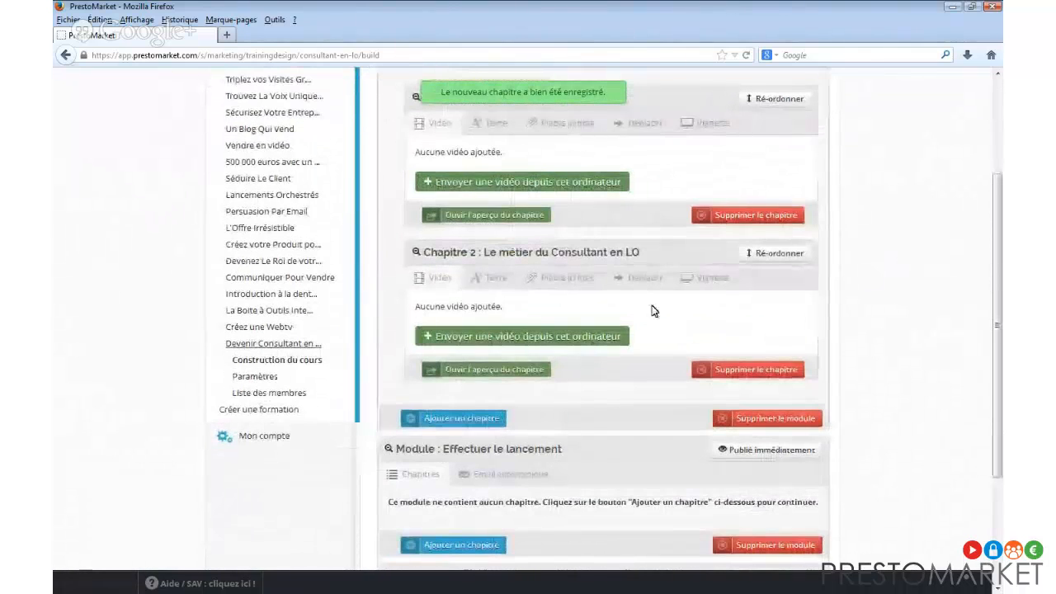
# Upload LO-bonus-module-consultant-chapitre-01-pourquoi.mp4 from ALCHIMIE (J:) > Consultant en LO to Chapitre 2.
pyautogui.click(504, 335)
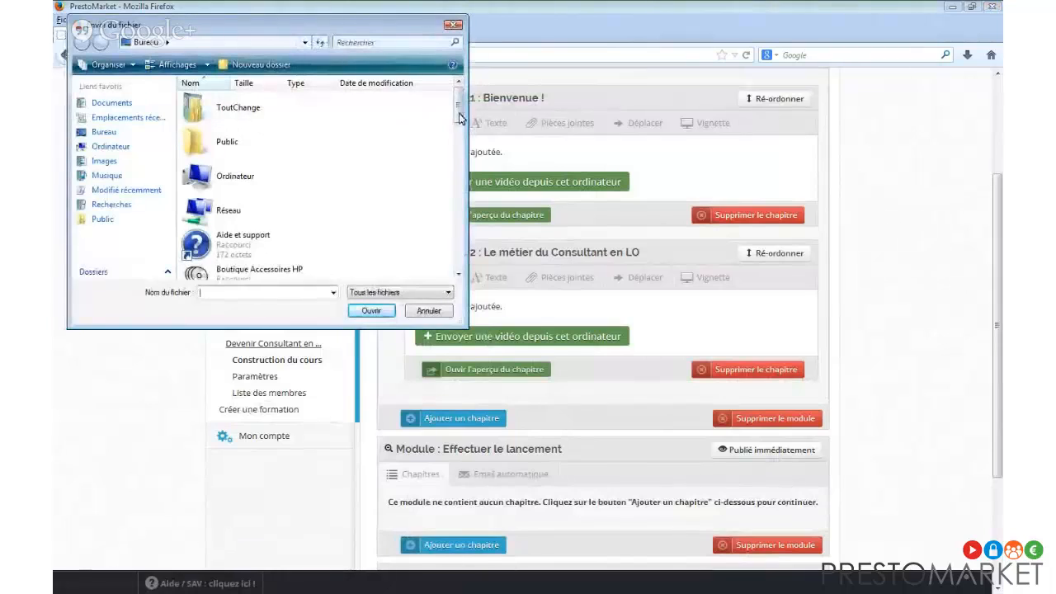
pyautogui.moveTo(459, 118)
pyautogui.mouseDown()
pyautogui.moveTo(462, 153)
pyautogui.moveTo(460, 99)
pyautogui.mouseUp()
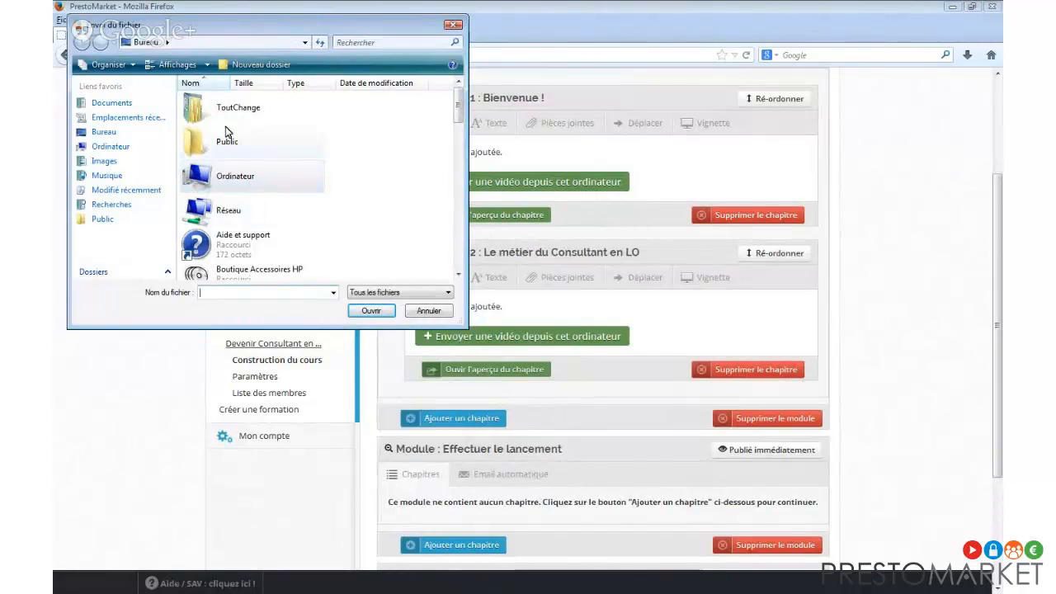
pyautogui.doubleClick(227, 175)
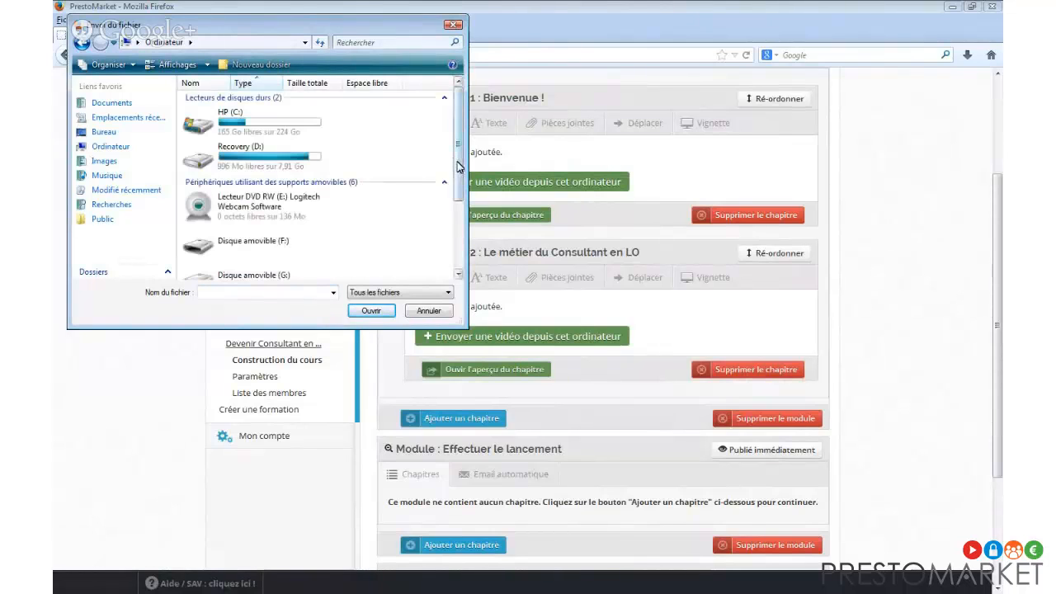
pyautogui.moveTo(459, 168); pyautogui.dragTo(458, 221)
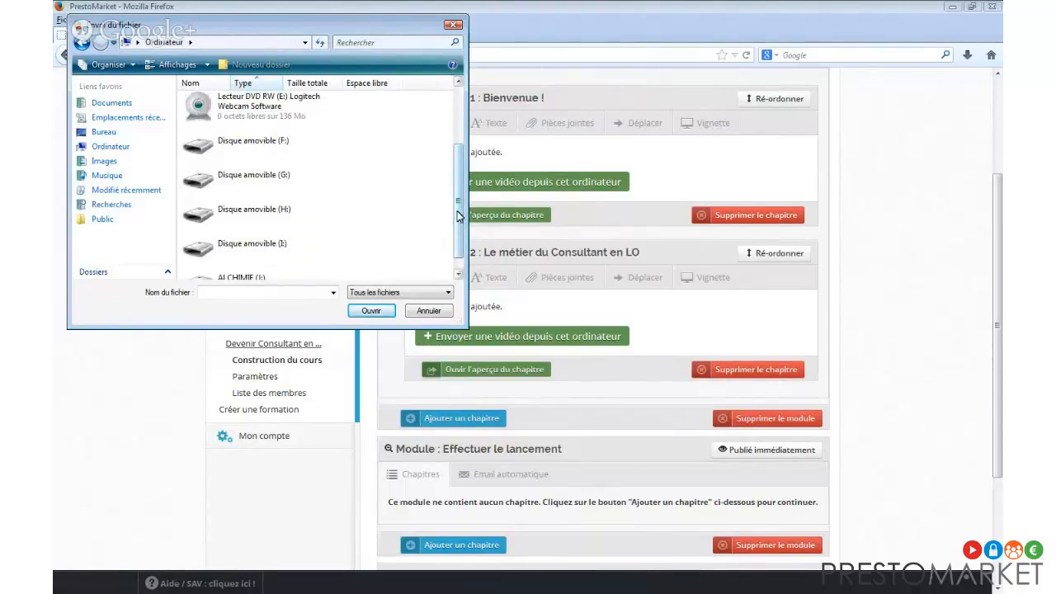
pyautogui.scroll(-2, 459, 218)
pyautogui.doubleClick(248, 262)
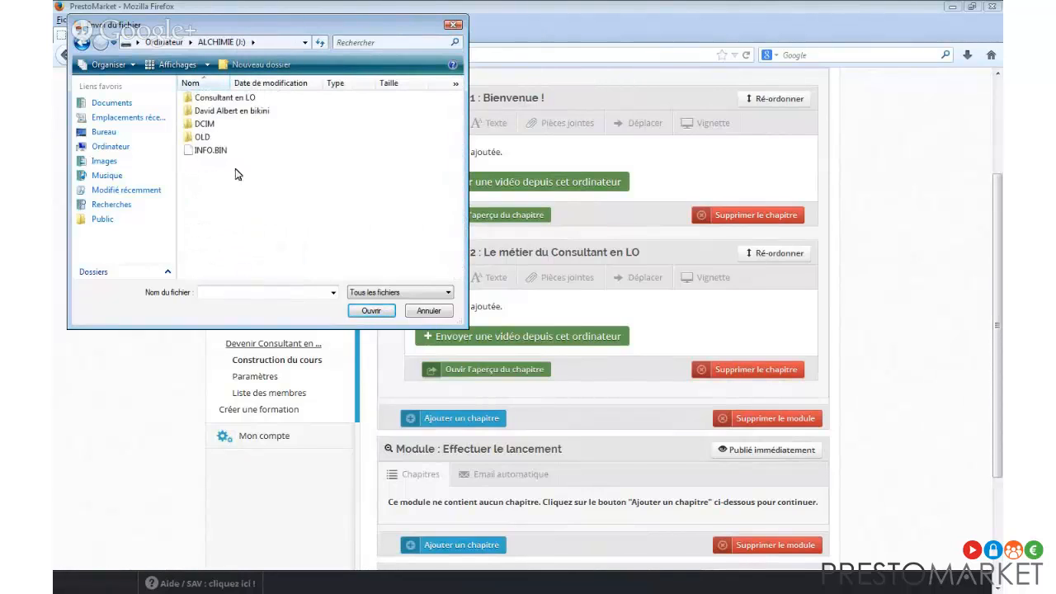
pyautogui.doubleClick(219, 100)
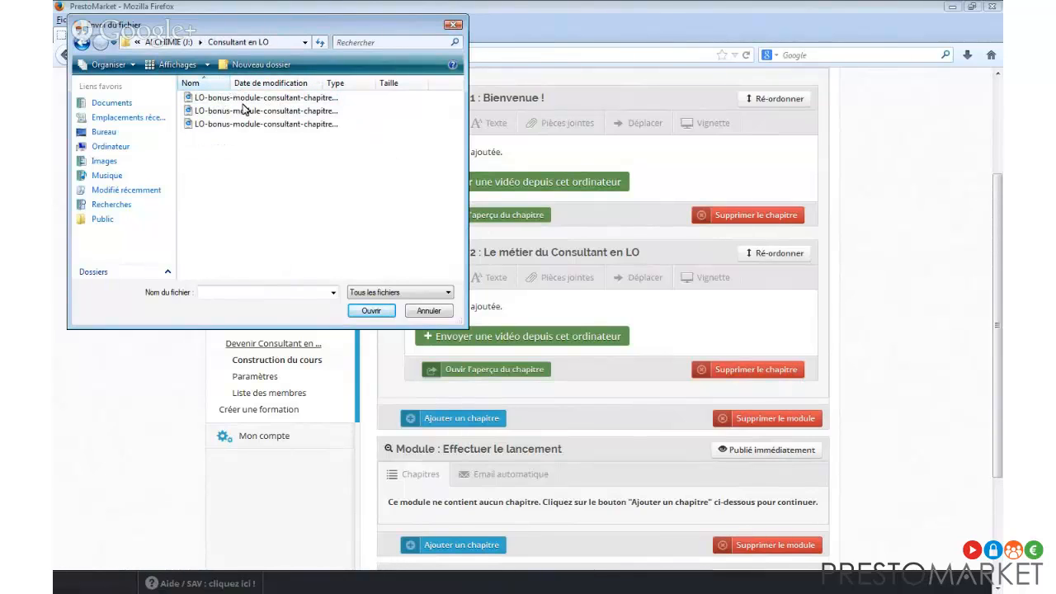
pyautogui.click(321, 99)
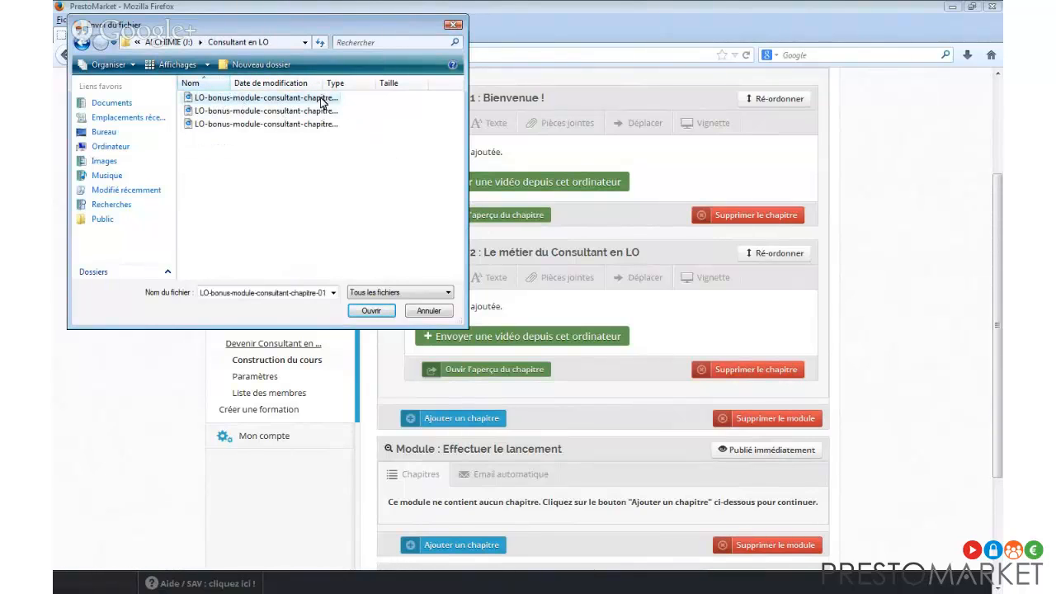
pyautogui.click(371, 310)
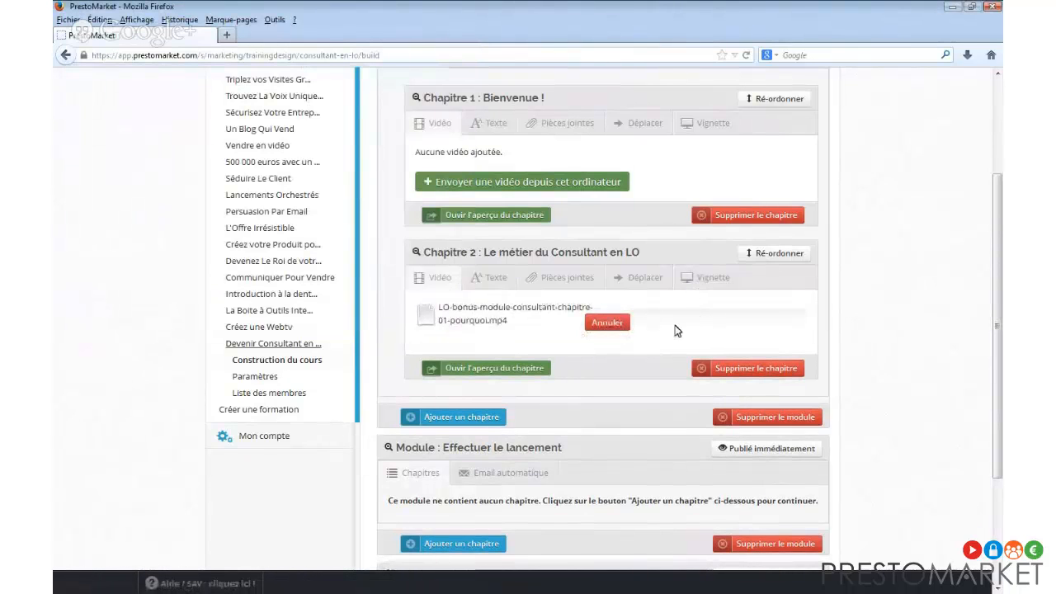
# Write and save Chapitre 2's text on why the consultant en Lancement Orchestré career is lucrative.
pyautogui.click(497, 281)
pyautogui.click(524, 328)
pyautogui.write('D')
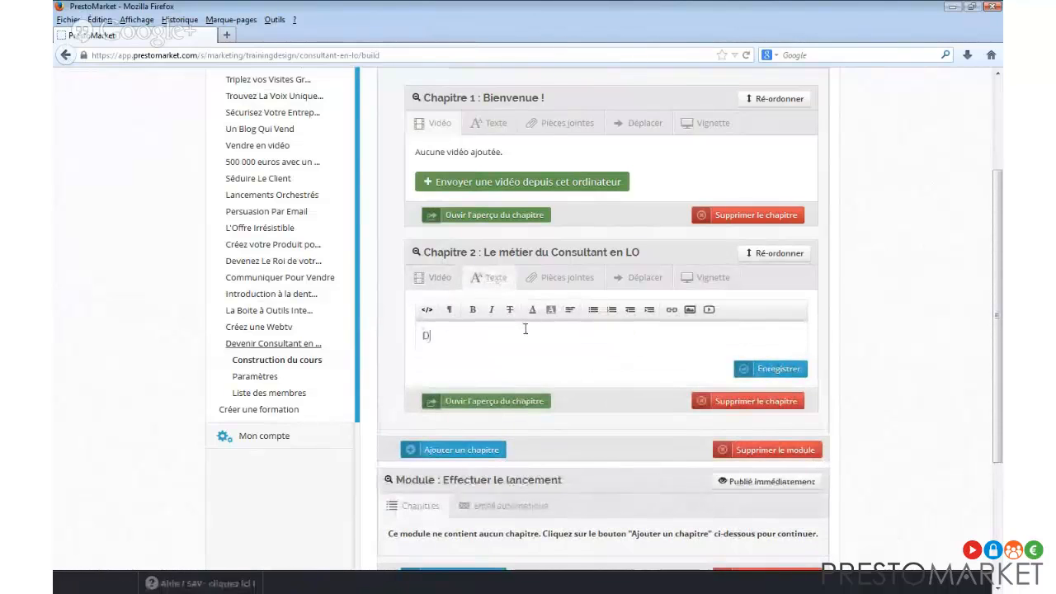
pyautogui.write('ans ce chapitre, vous ')
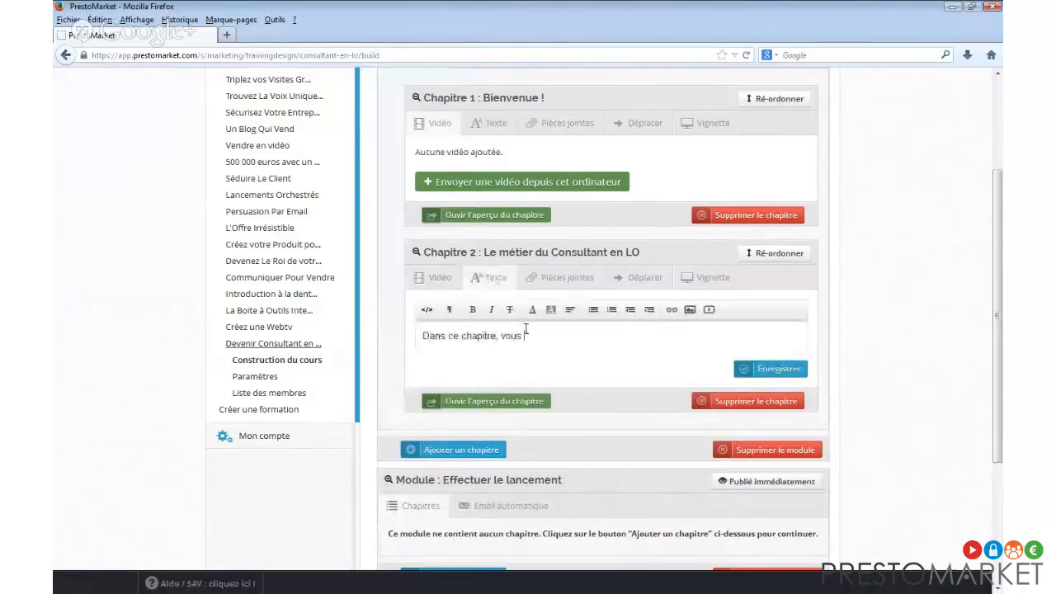
pyautogui.write('allez découvrir')
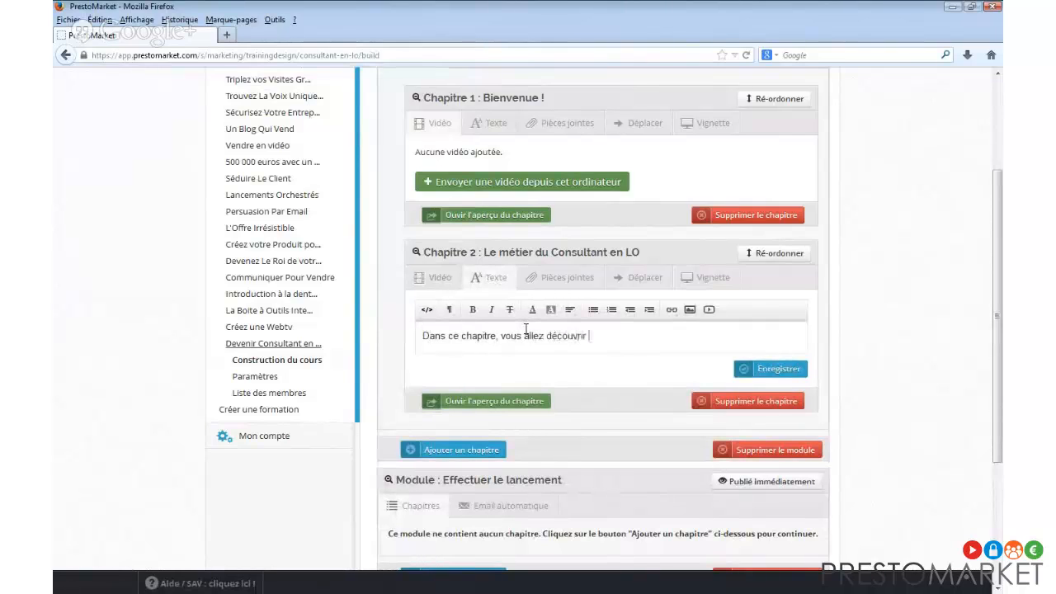
pyautogui.write(' pourquoi le métier de consultant ')
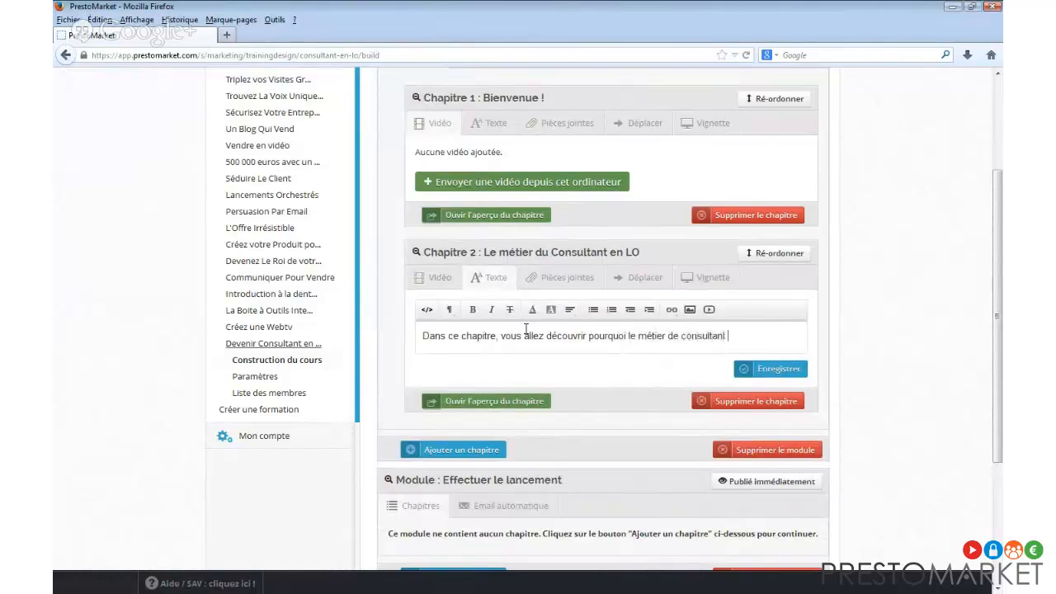
pyautogui.write('en Lancement Orches')
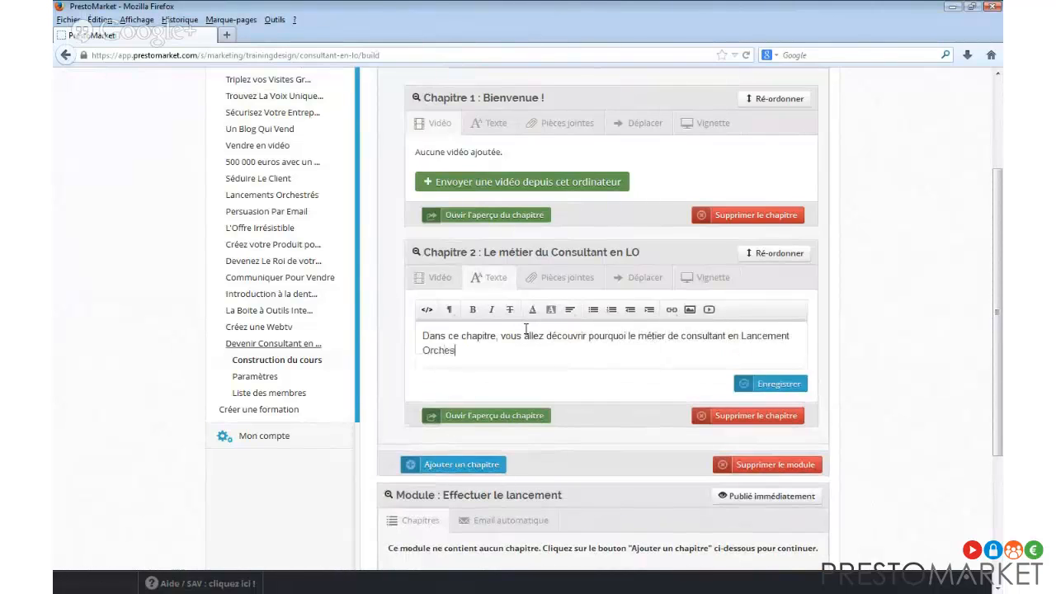
pyautogui.write('tré peut être une aventure lucra')
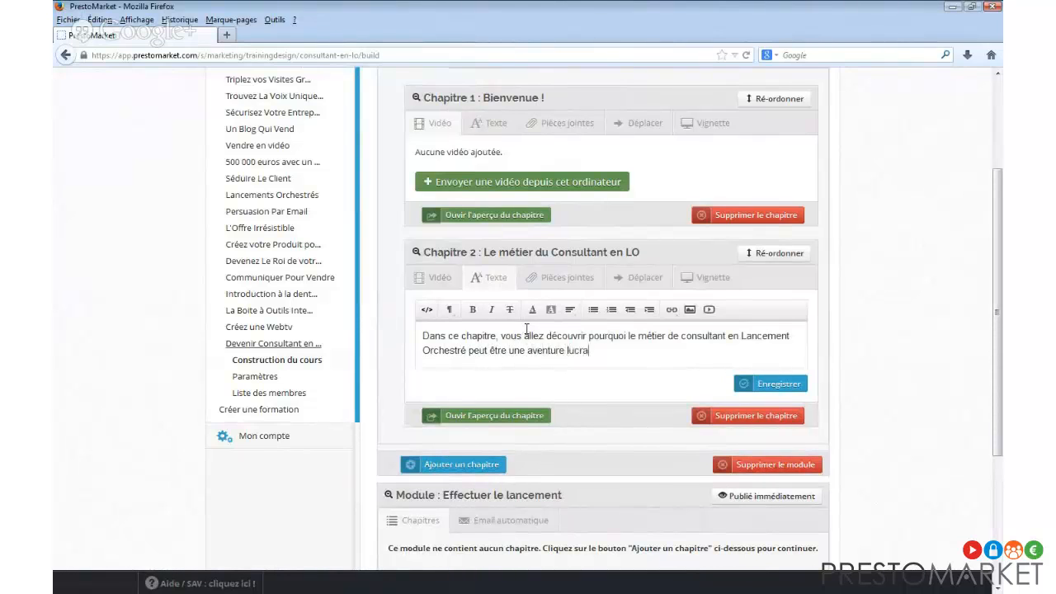
pyautogui.write('tive et fascinante !')
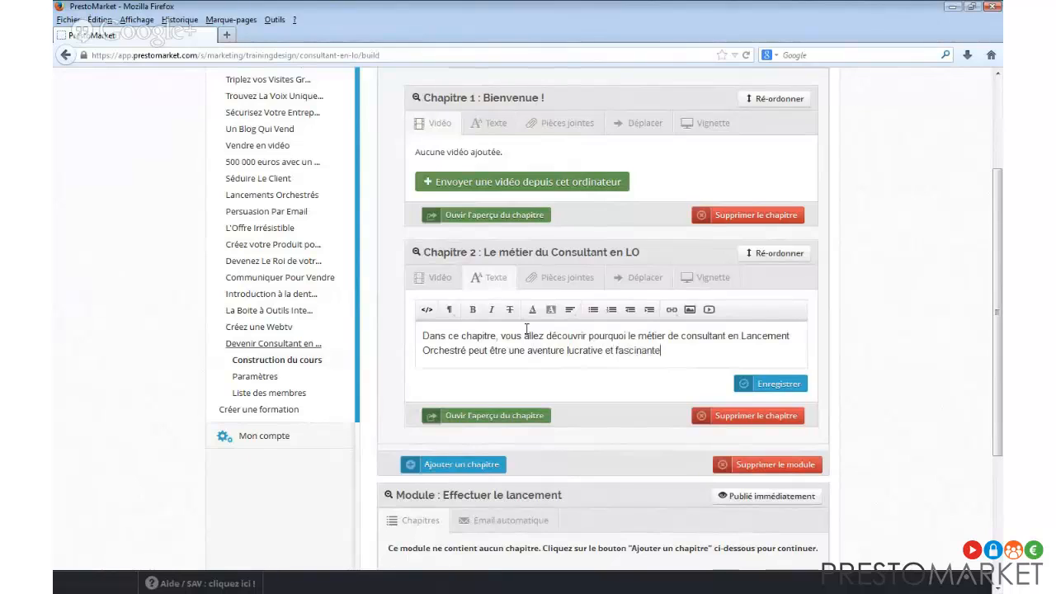
pyautogui.click(795, 383)
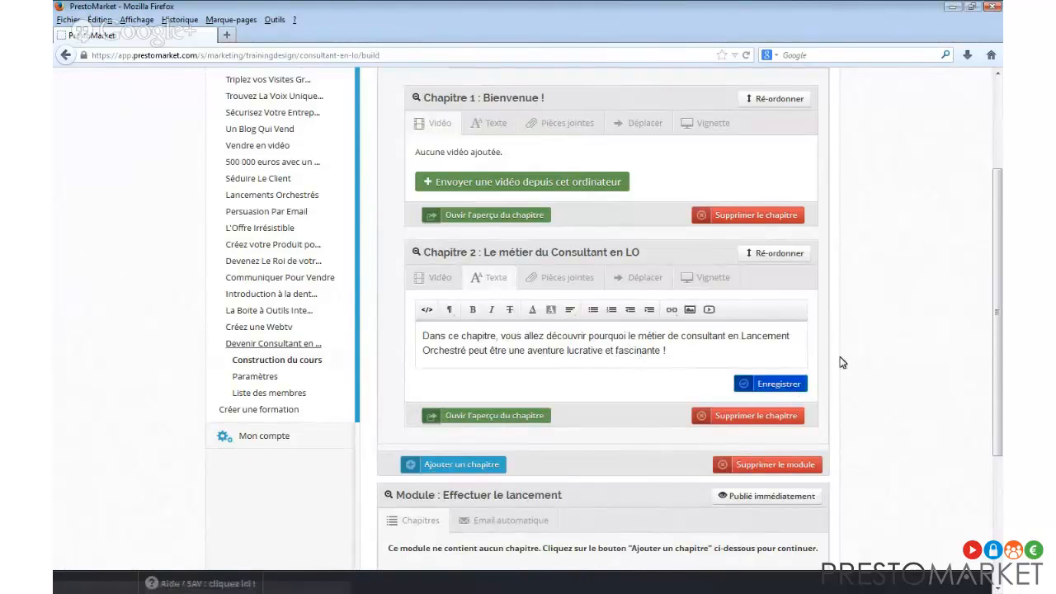
# Return to Chapitre 2's Vidéo tab to check its upload.
pyautogui.click(427, 277)
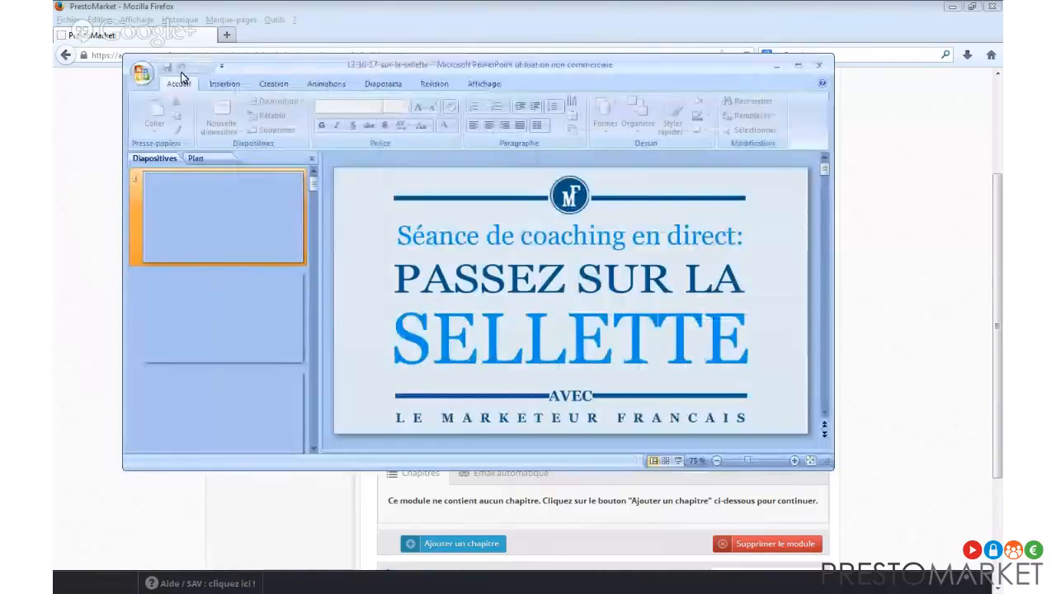
# Move the PowerPoint window aside to uncover the course page.
pyautogui.moveTo(309, 65); pyautogui.dragTo(1055, 109)
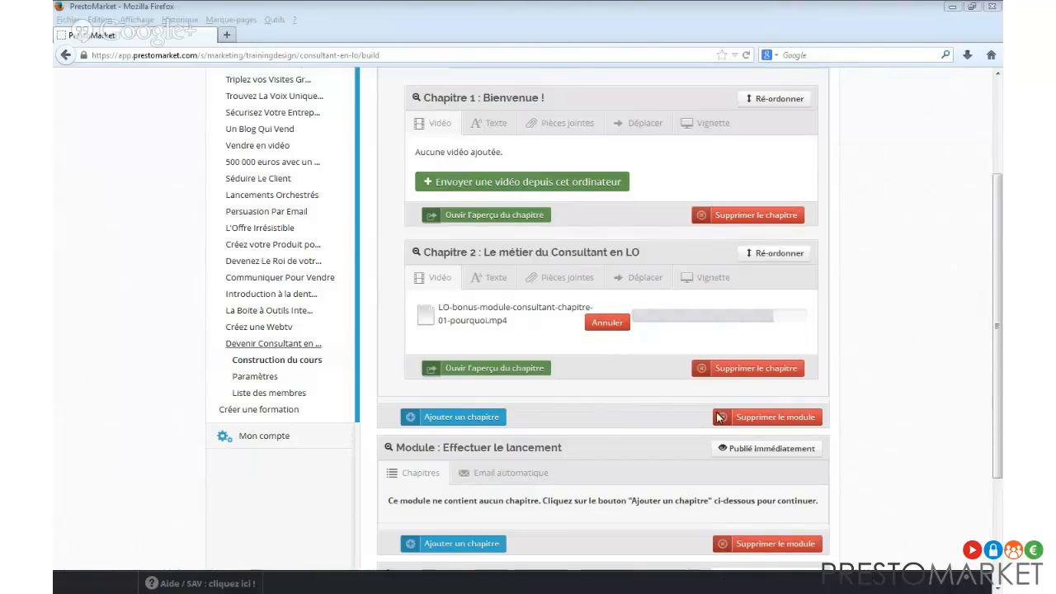
# Add and save Chapitre 3 titled 'Comment démarrer'.
pyautogui.click(864, 344)
pyautogui.scroll(1, 549, 401)
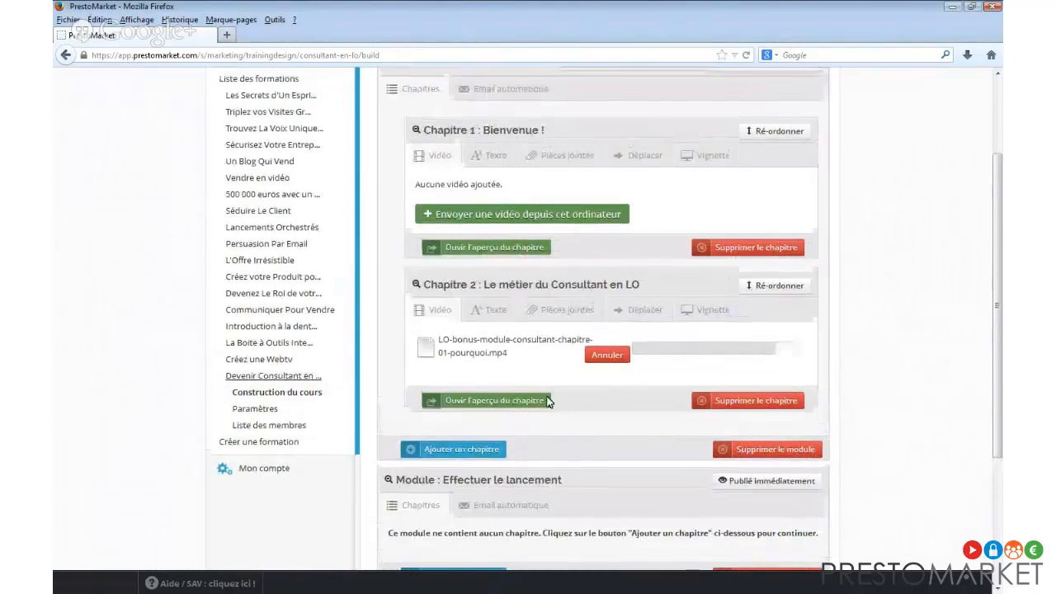
pyautogui.click(453, 449)
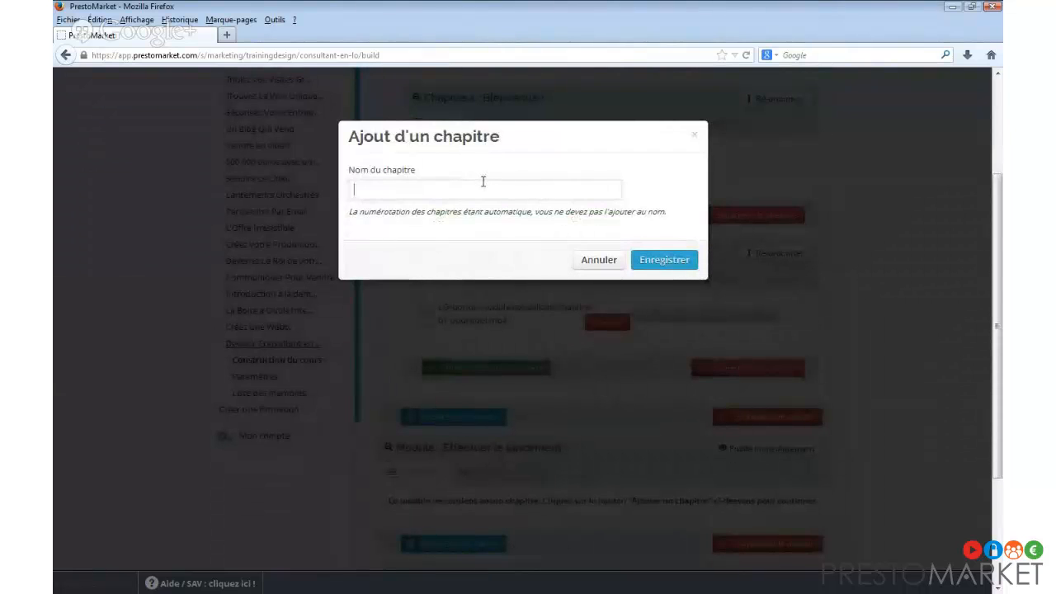
pyautogui.write('Comment démarrer')
pyautogui.click(658, 261)
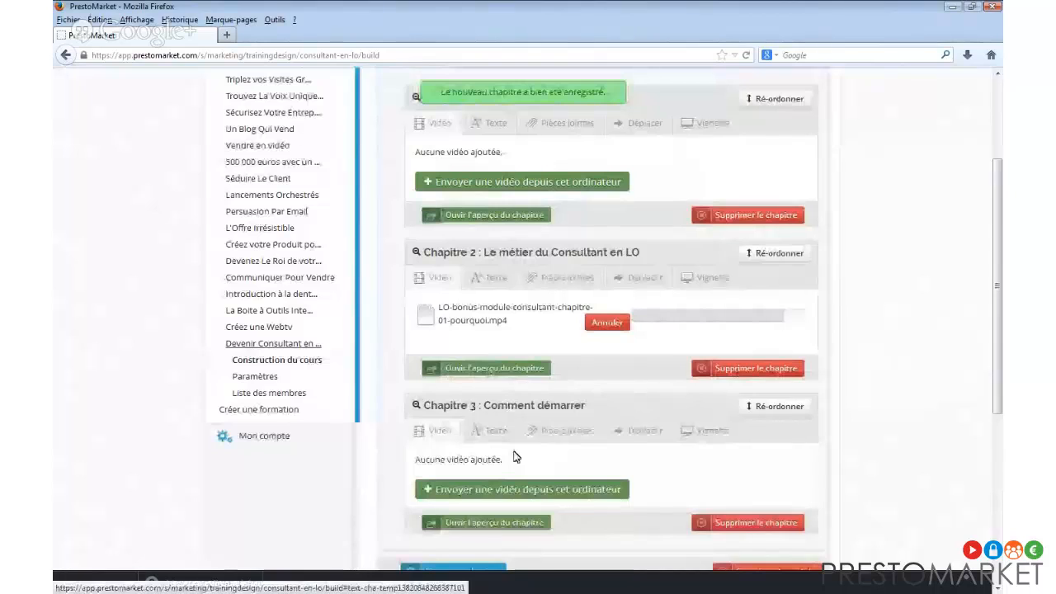
# Upload LO-bonus-module-consultant-chapitre-01-pourquoi - Copie.mp4 as Chapitre 3's video.
pyautogui.click(513, 489)
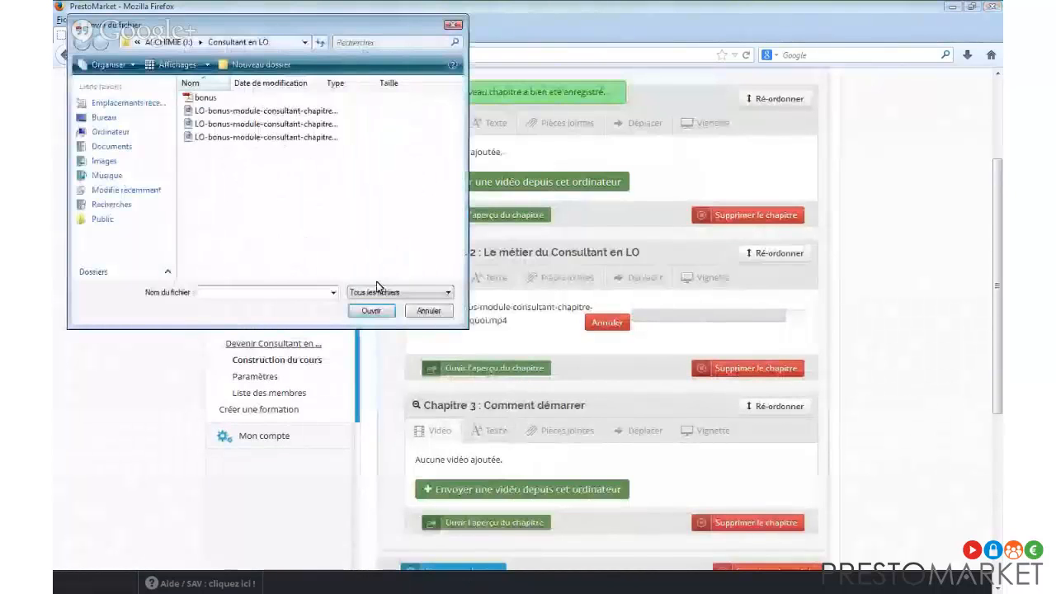
pyautogui.doubleClick(266, 124)
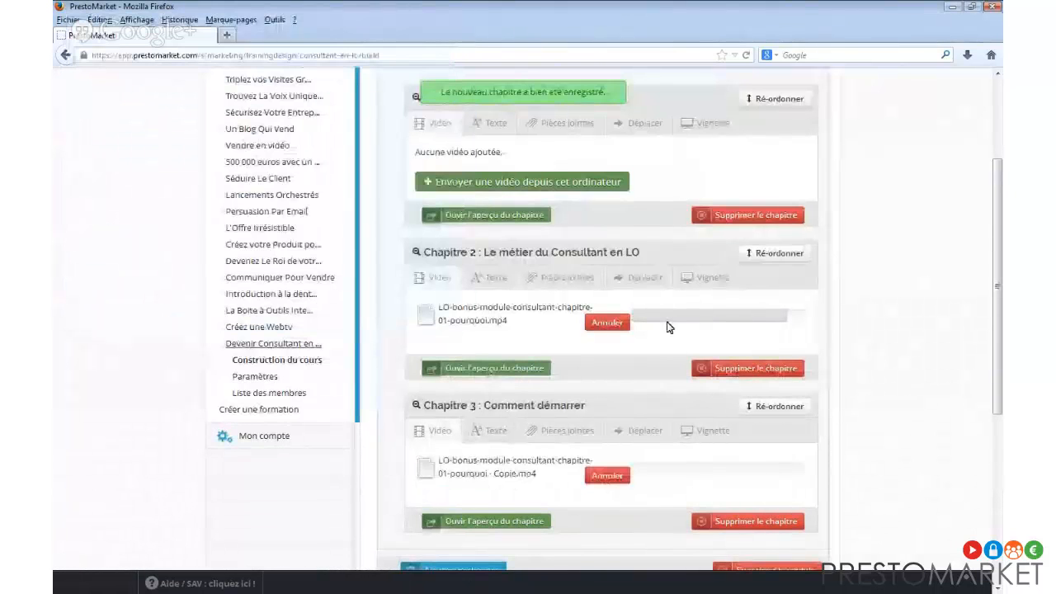
pyautogui.scroll(-3, 557, 329)
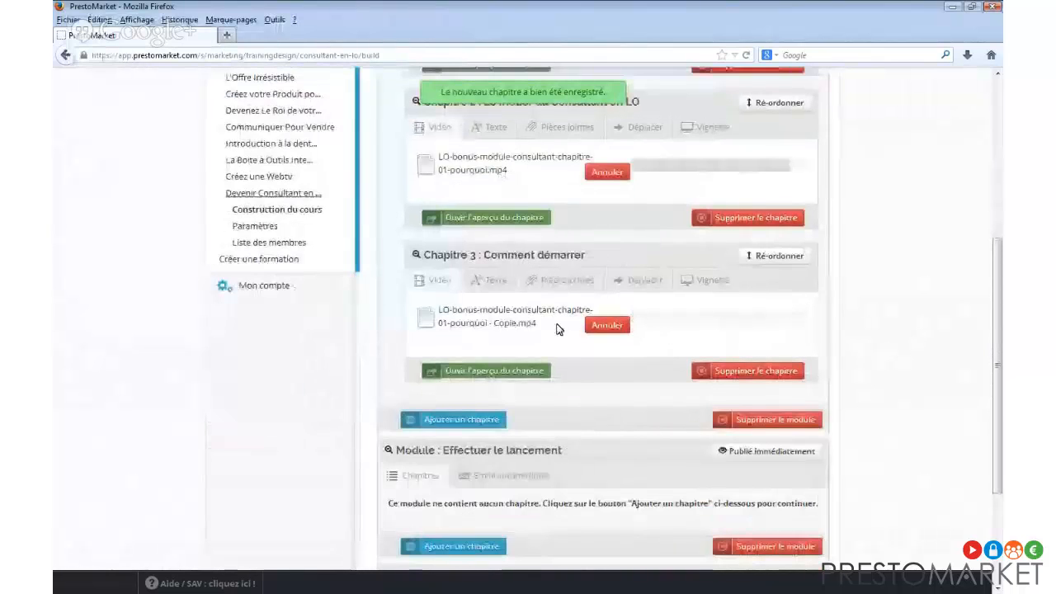
# Write and save Chapitre 3's text on the first steps, pointing learners to the attached PDF.
pyautogui.click(497, 283)
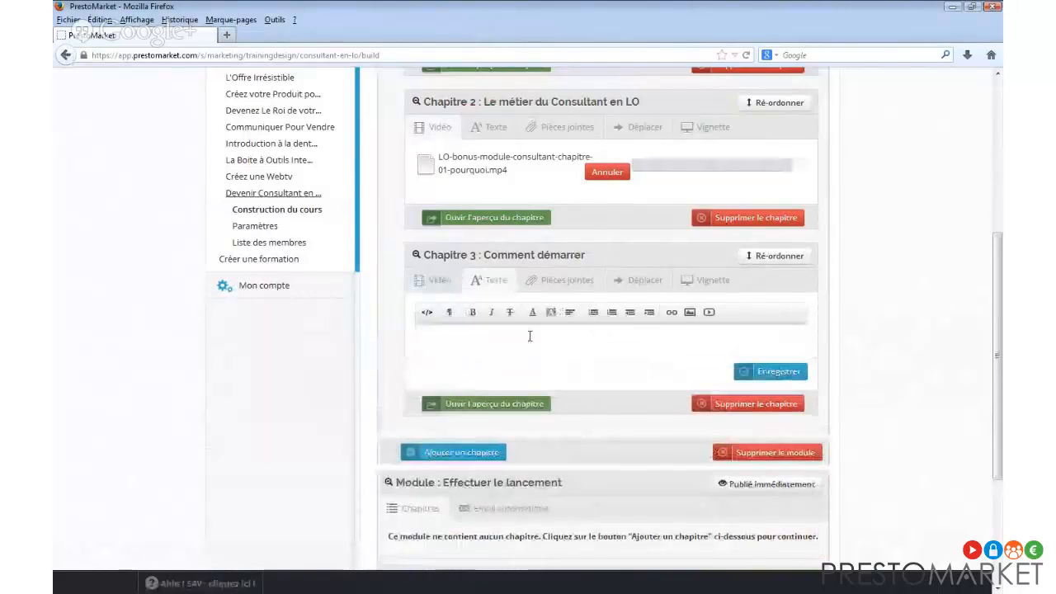
pyautogui.click(530, 336)
pyautogui.write('Dans cette vidéo')
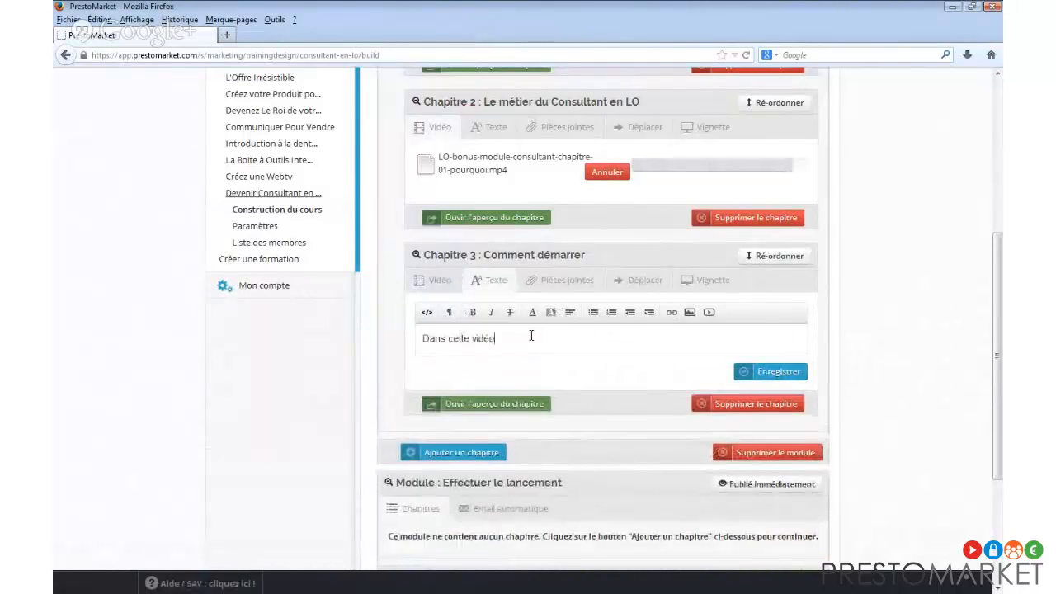
pyautogui.write(', vous allez decouvrir les premières')
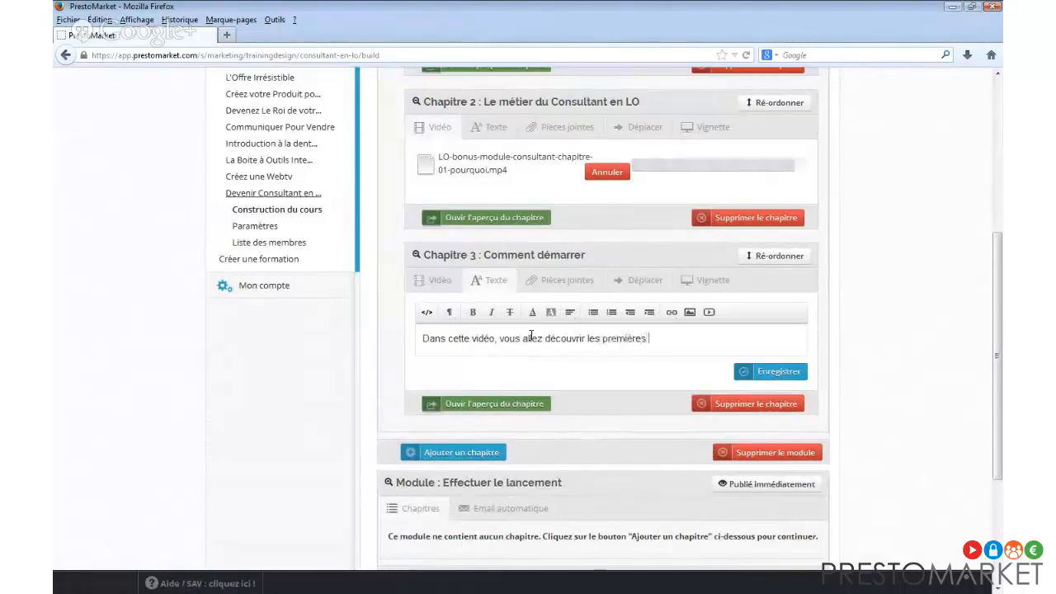
pyautogui.write(' étapes pour démmare')
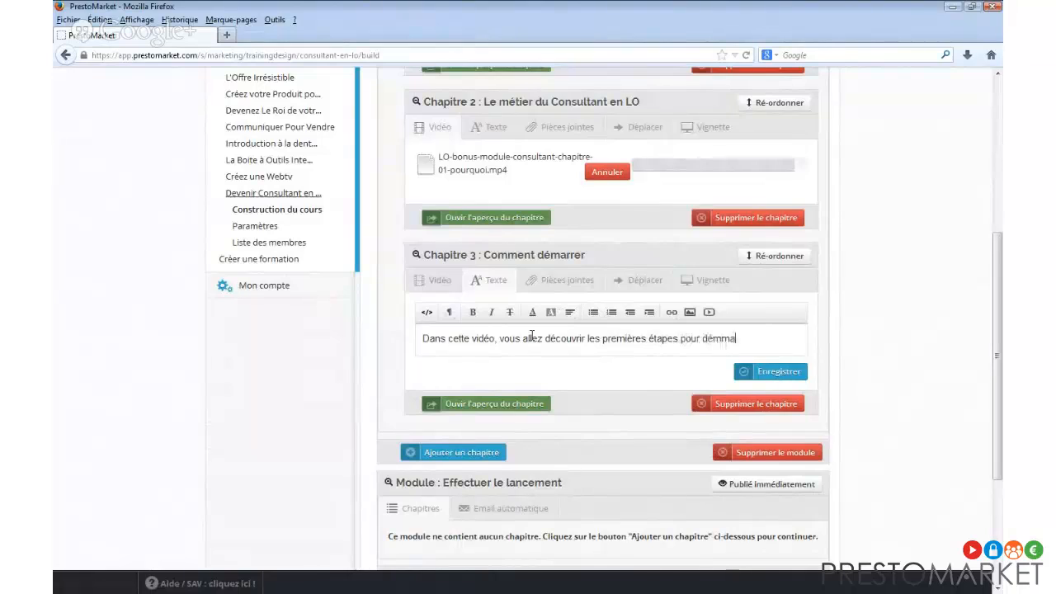
pyautogui.press('BackSpace')
pyautogui.press('BackSpace')
pyautogui.press('BackSpace')
pyautogui.press('BackSpace')
pyautogui.write('arrer. Téléchargez le fichi')
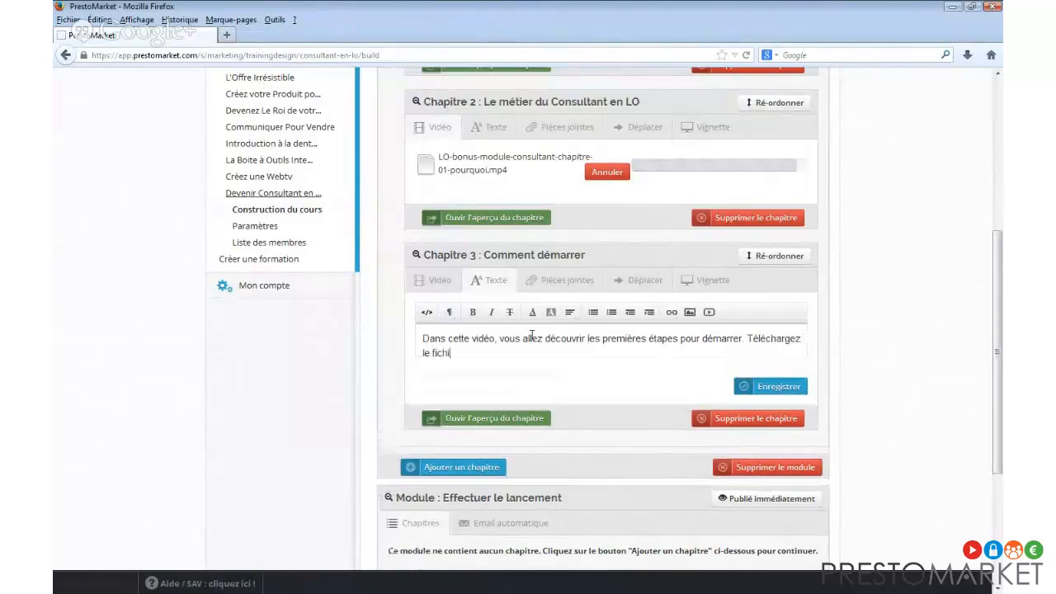
pyautogui.write('er PDF en pièce ')
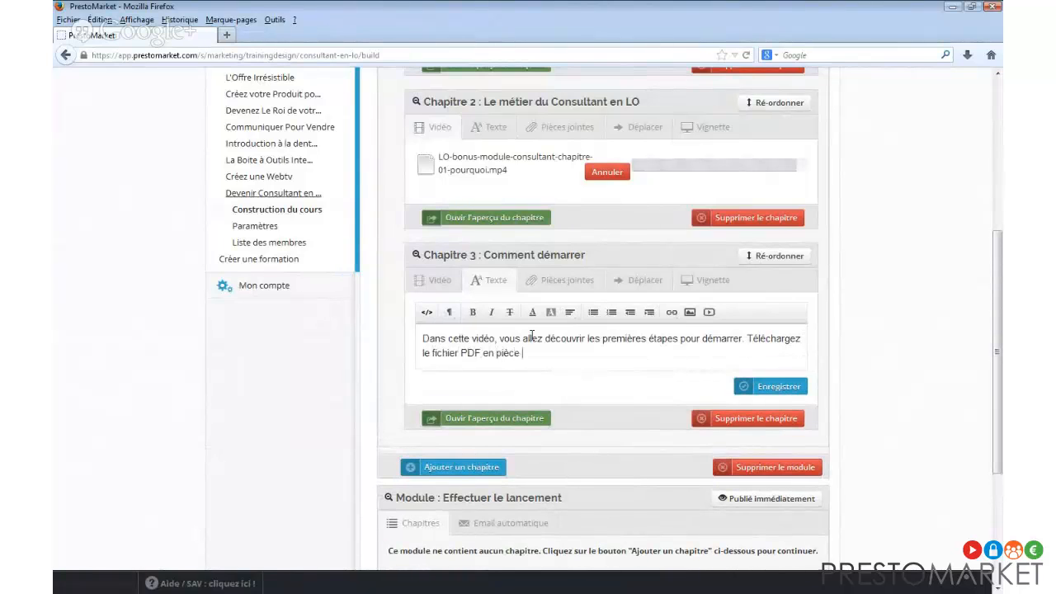
pyautogui.write('jointe pour béné')
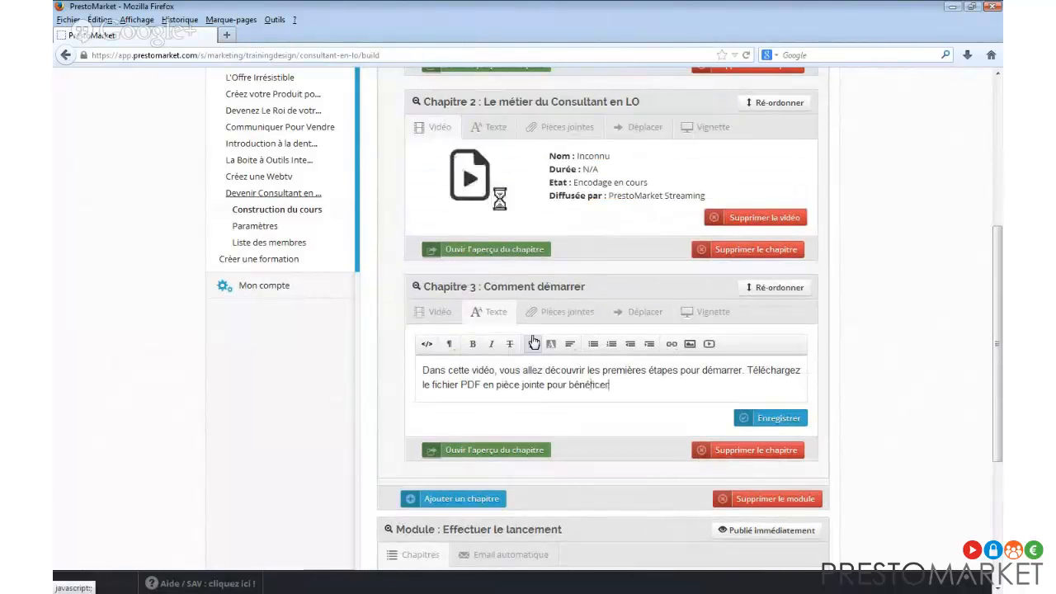
pyautogui.write('ficier denombreux exemples et des exer')
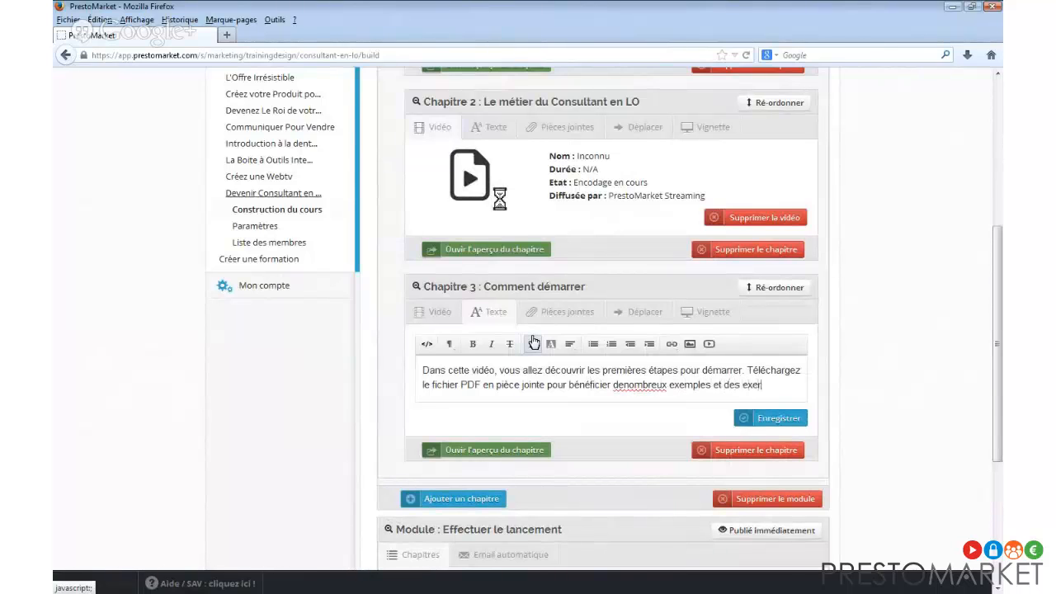
pyautogui.write('cices !')
pyautogui.click(624, 385)
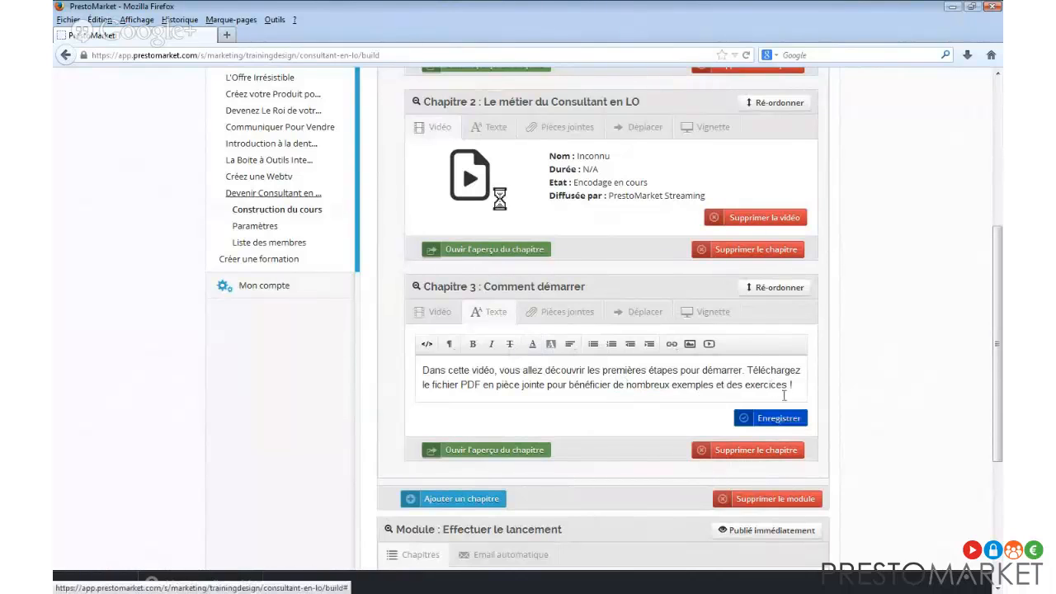
pyautogui.click(779, 417)
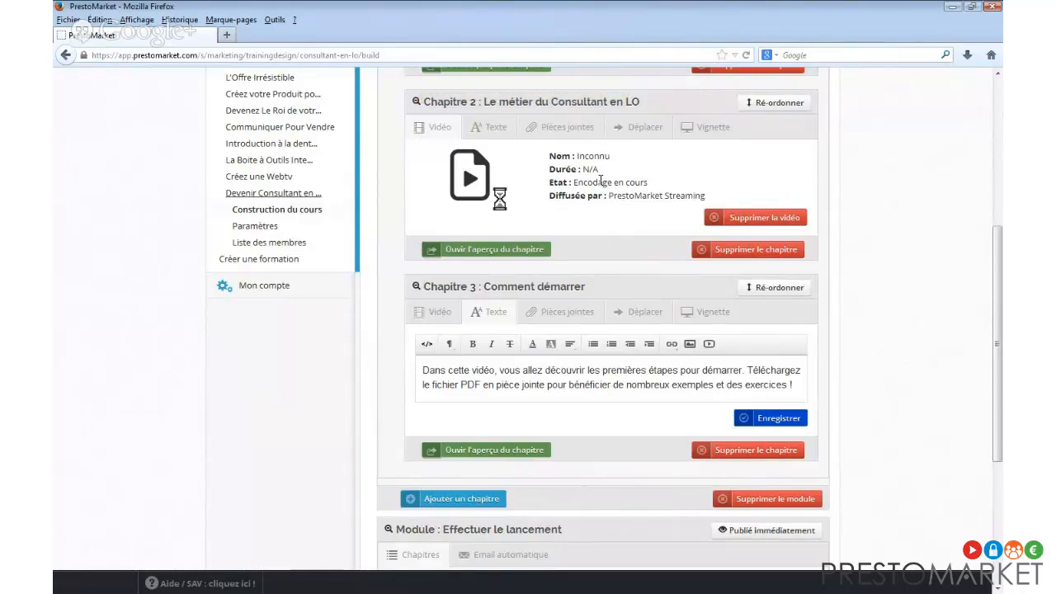
# Recheck Chapitre 3's video tab to follow the chapter-01 copy MP4's upload progress.
pyautogui.click(452, 313)
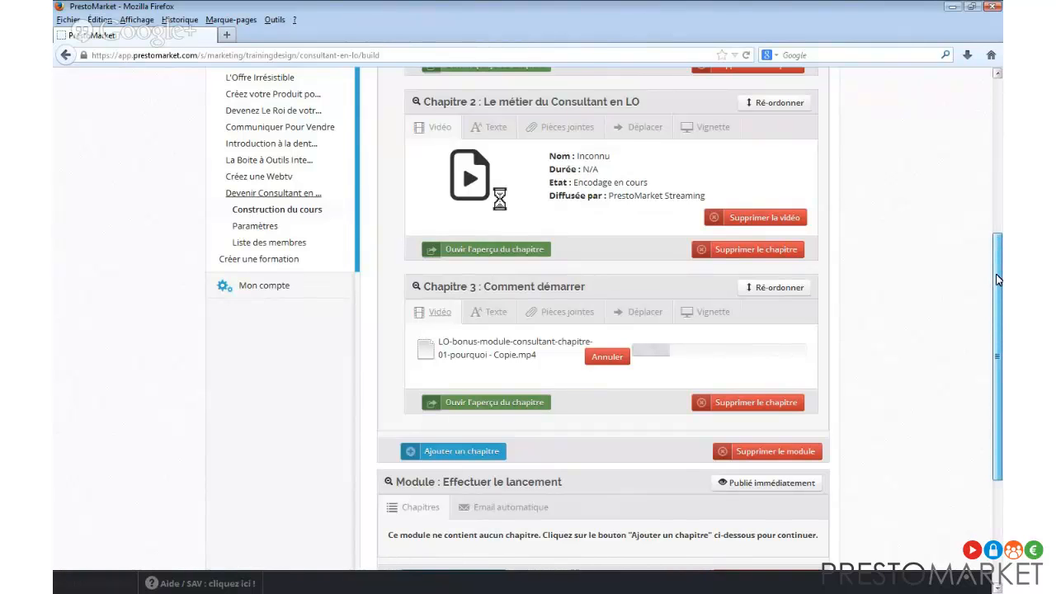
pyautogui.moveTo(998, 280); pyautogui.dragTo(992, 245)
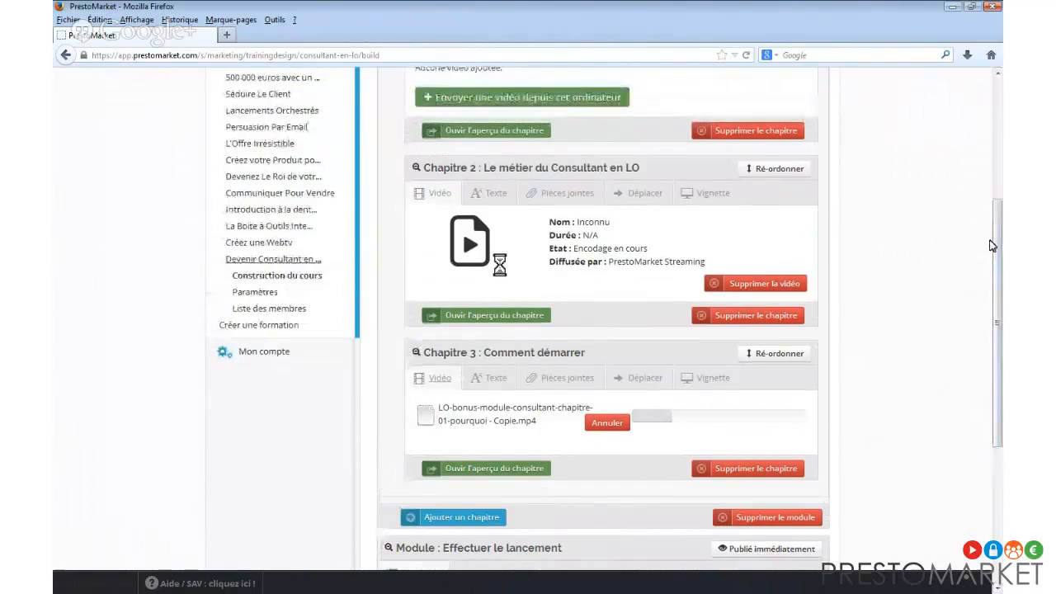
pyautogui.hotkey('alt', 'Tab')
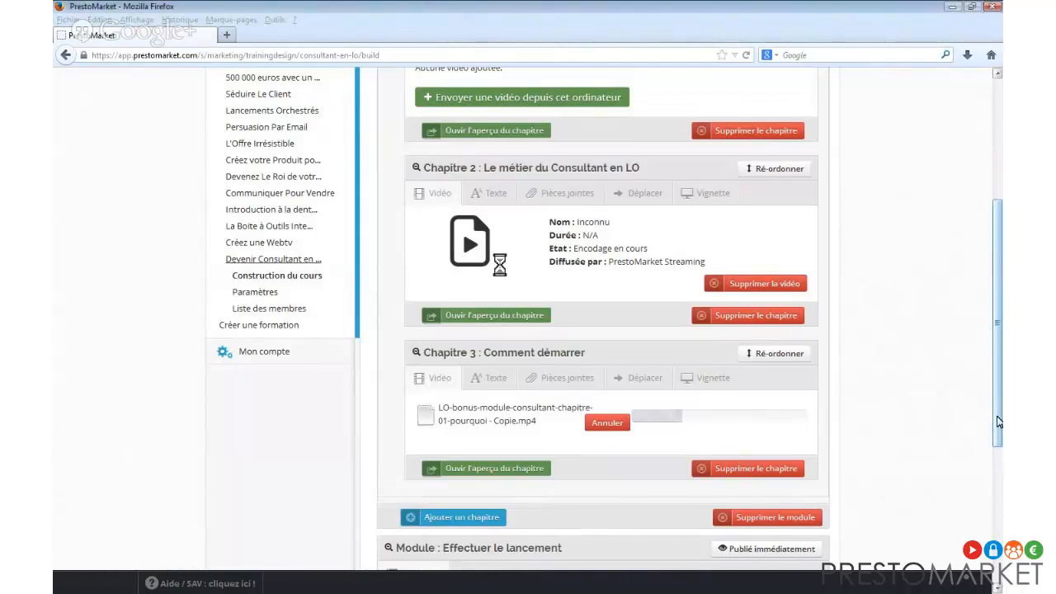
pyautogui.moveTo(995, 426); pyautogui.dragTo(979, 463)
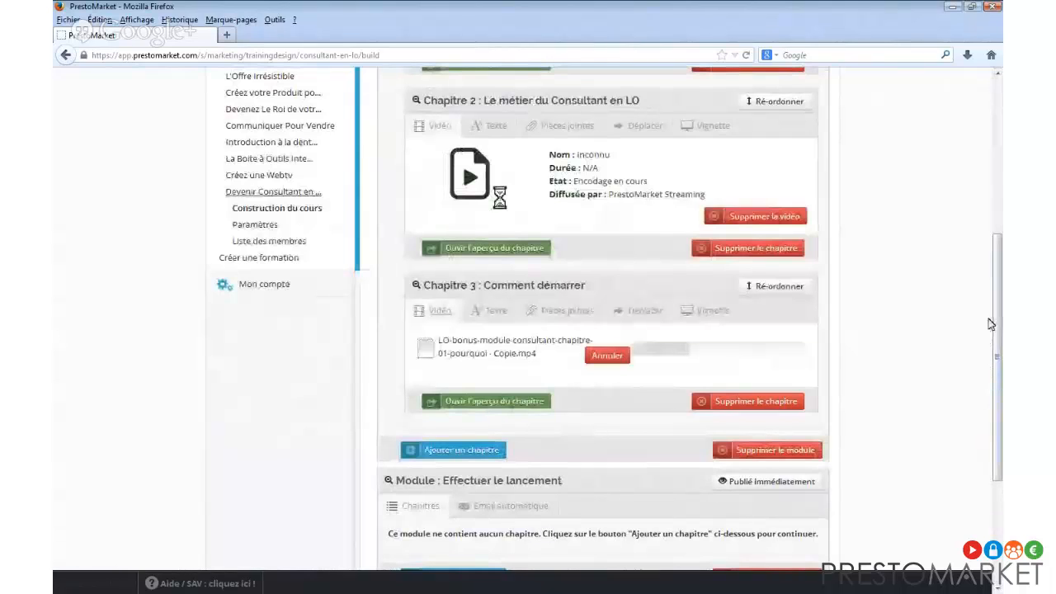
# Attach bonus.pdf (344.4 kB) from the computer to Chapitre 3's attachments.
pyautogui.click(522, 312)
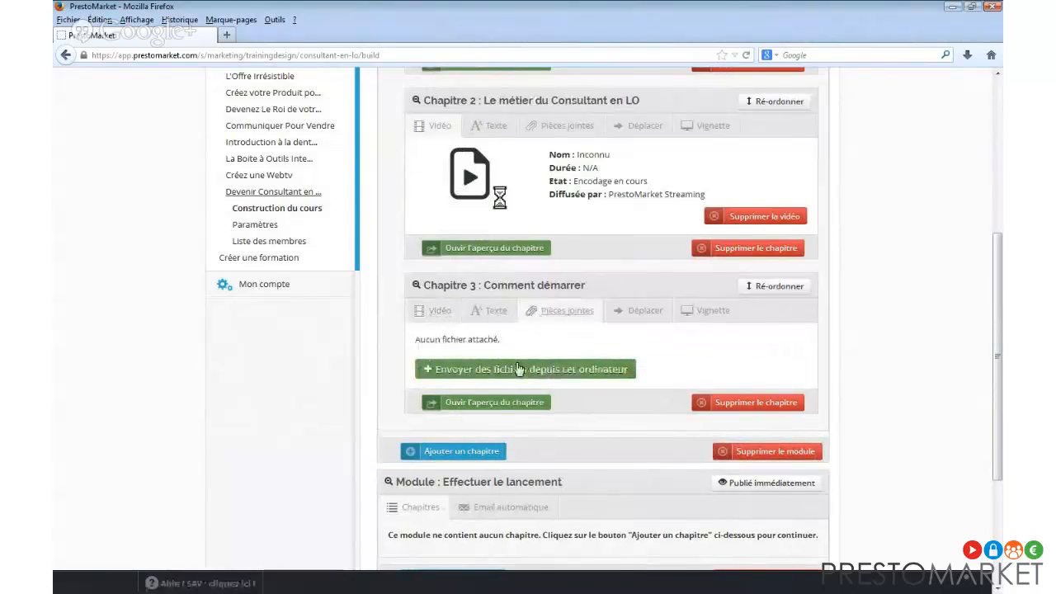
pyautogui.click(518, 368)
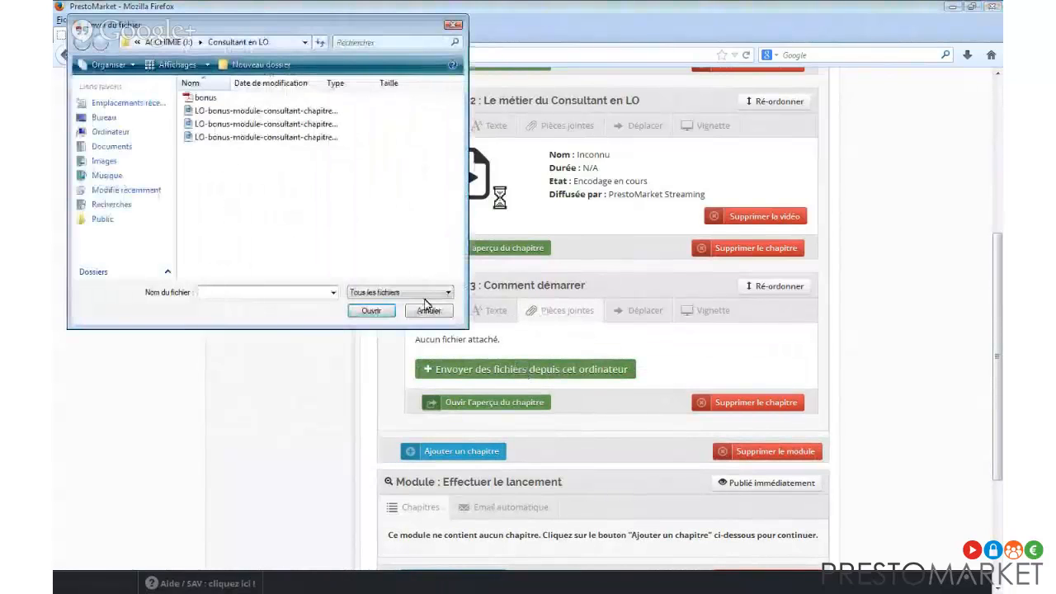
pyautogui.click(205, 97)
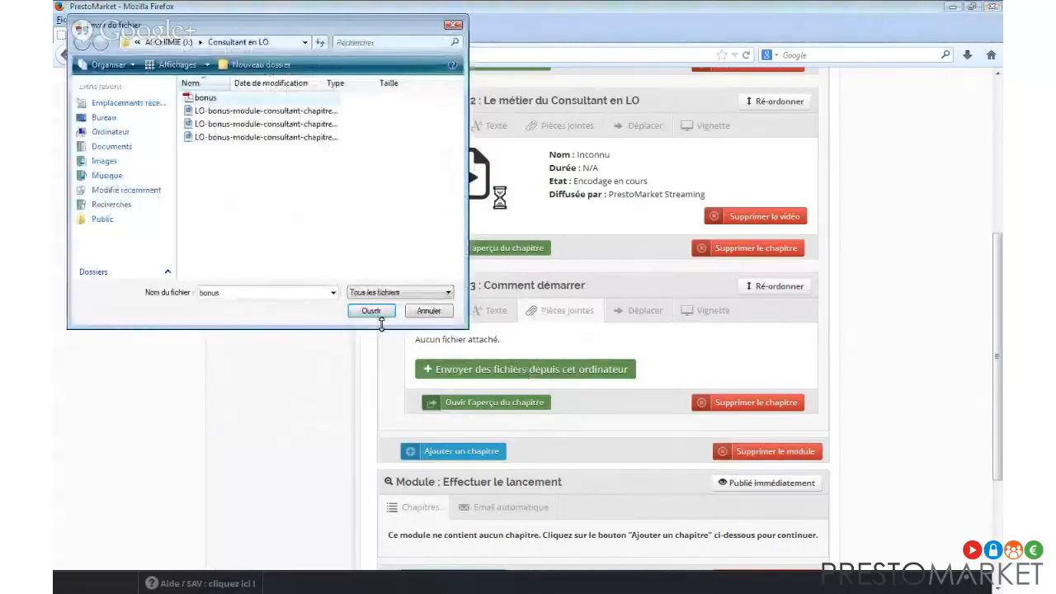
pyautogui.click(371, 311)
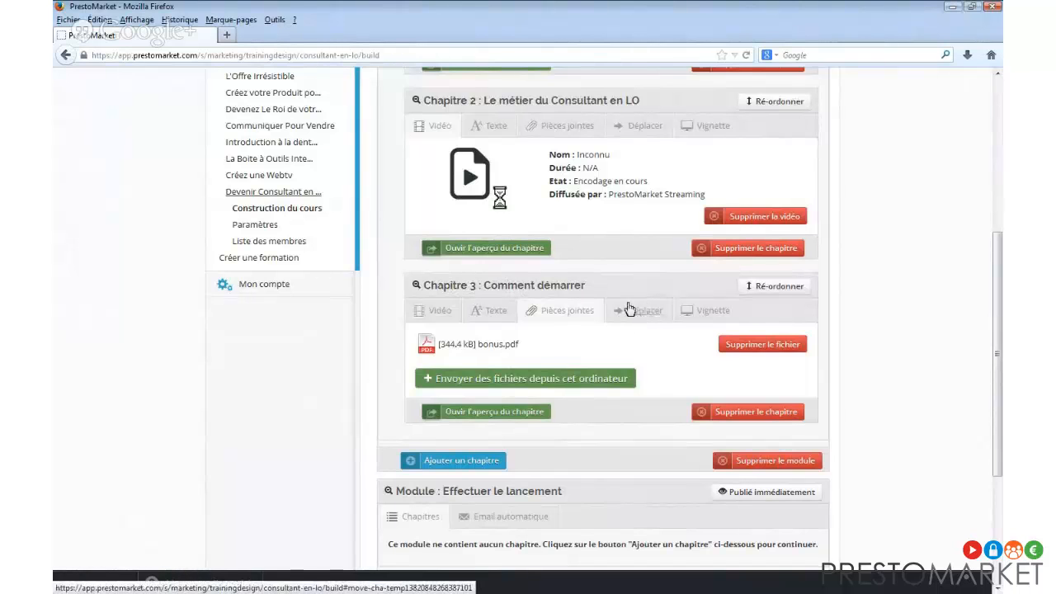
# Look at Chapitre 3's thumbnail choices, then return to its still-uploading Copie.mp4 video.
pyautogui.scroll(3, 619, 347)
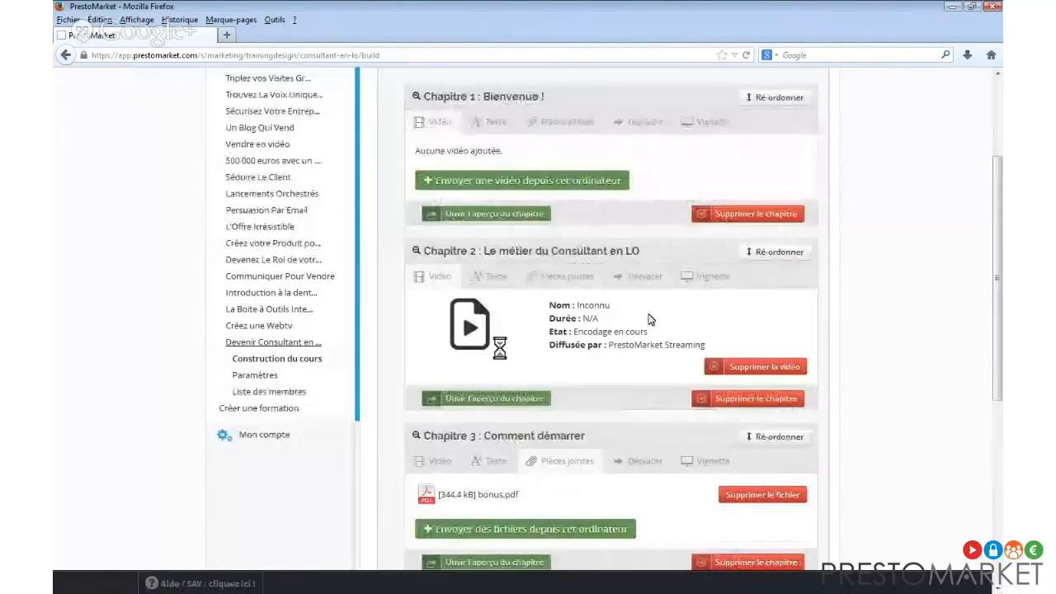
pyautogui.scroll(-3, 632, 323)
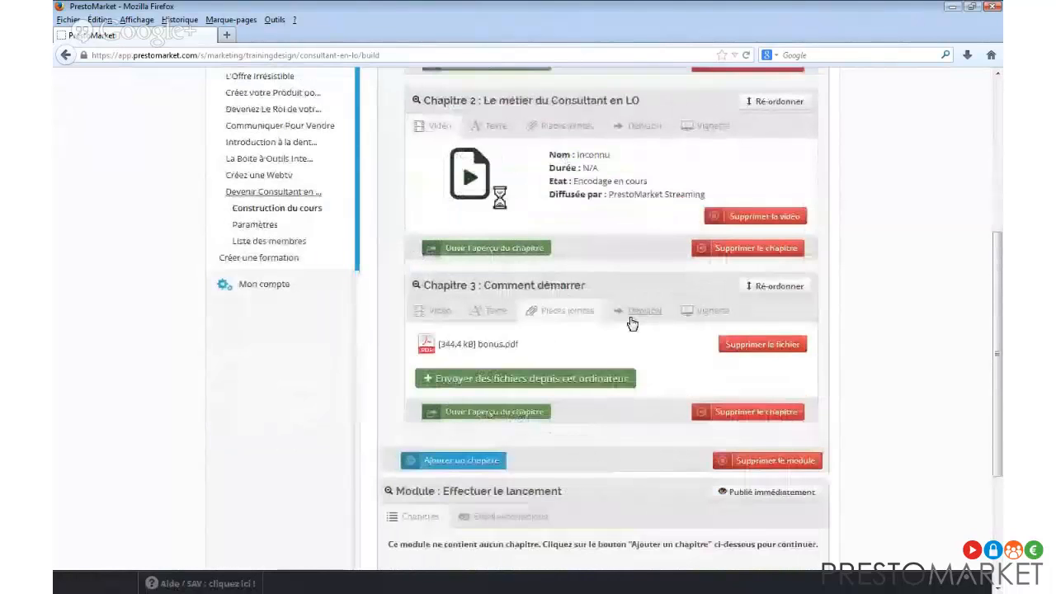
pyautogui.click(702, 312)
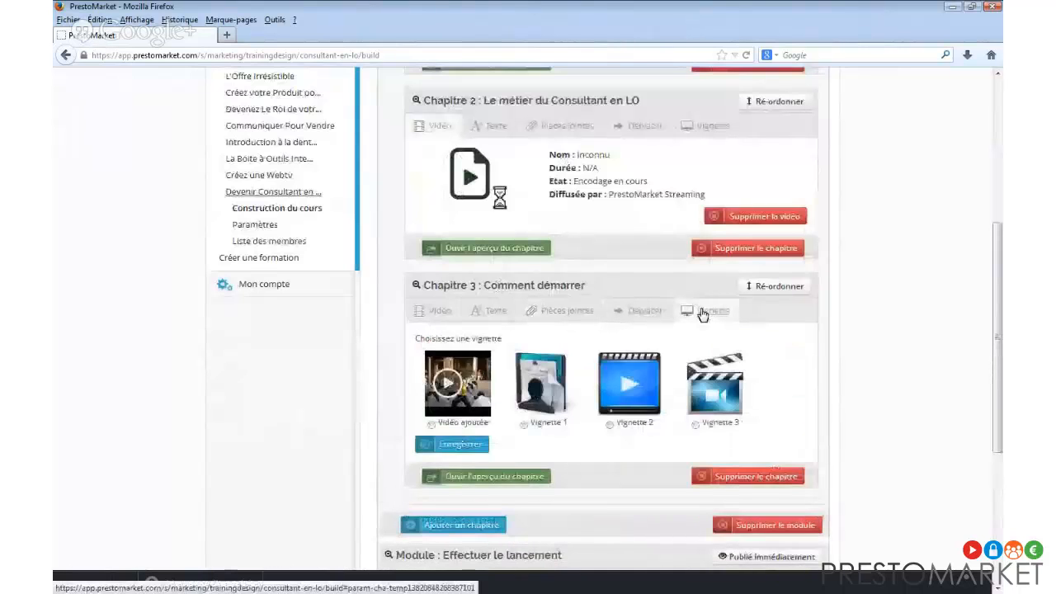
pyautogui.click(441, 311)
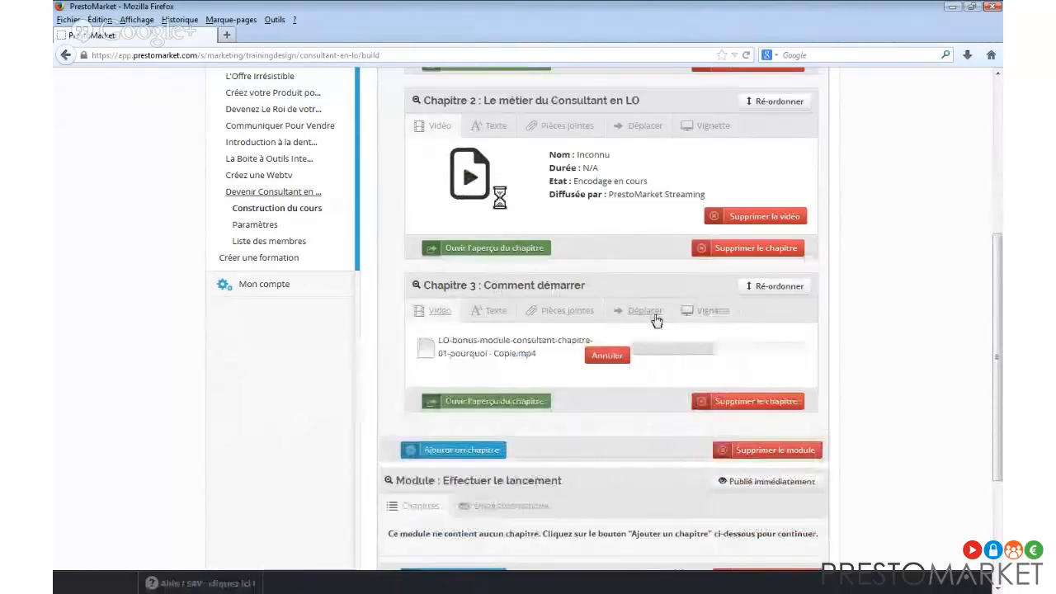
pyautogui.scroll(1, 657, 321)
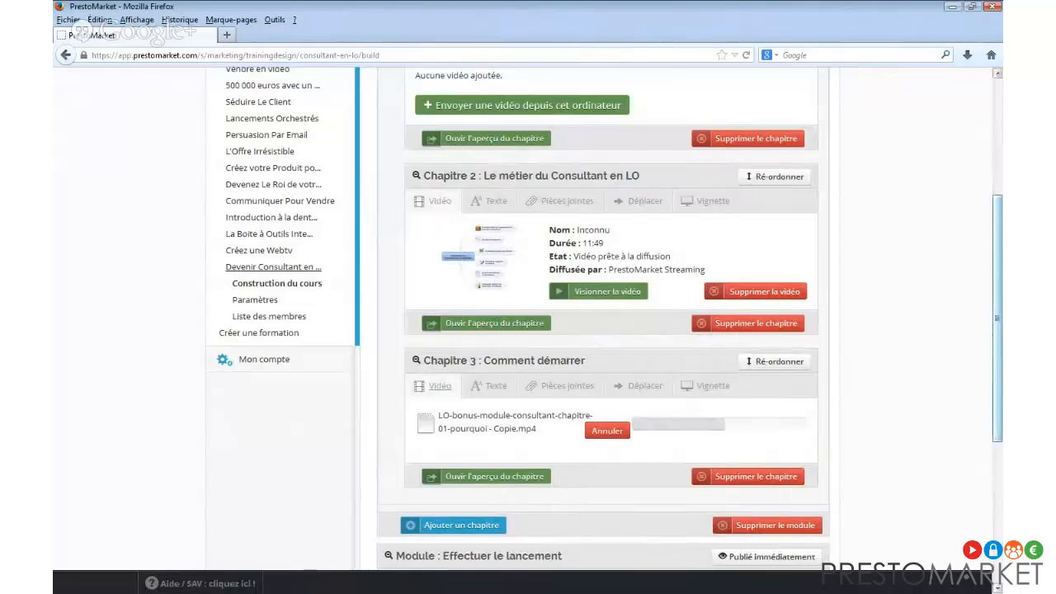
pyautogui.moveTo(996, 348); pyautogui.dragTo(990, 278)
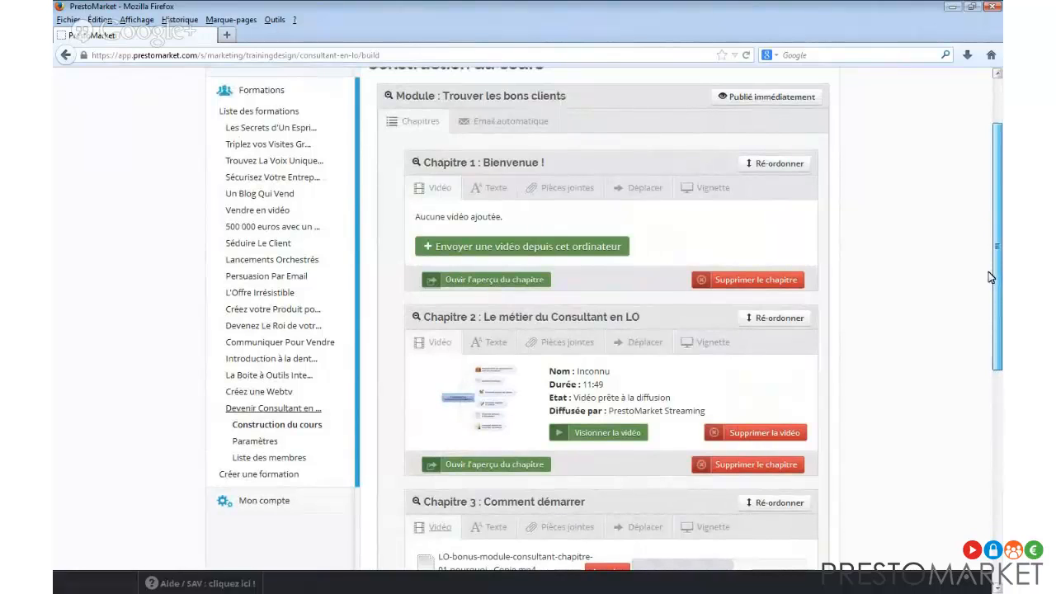
# Collapse Trouver les bons clients so it sits above Effectuer le lancement and Aller plus loin.
pyautogui.click(396, 100)
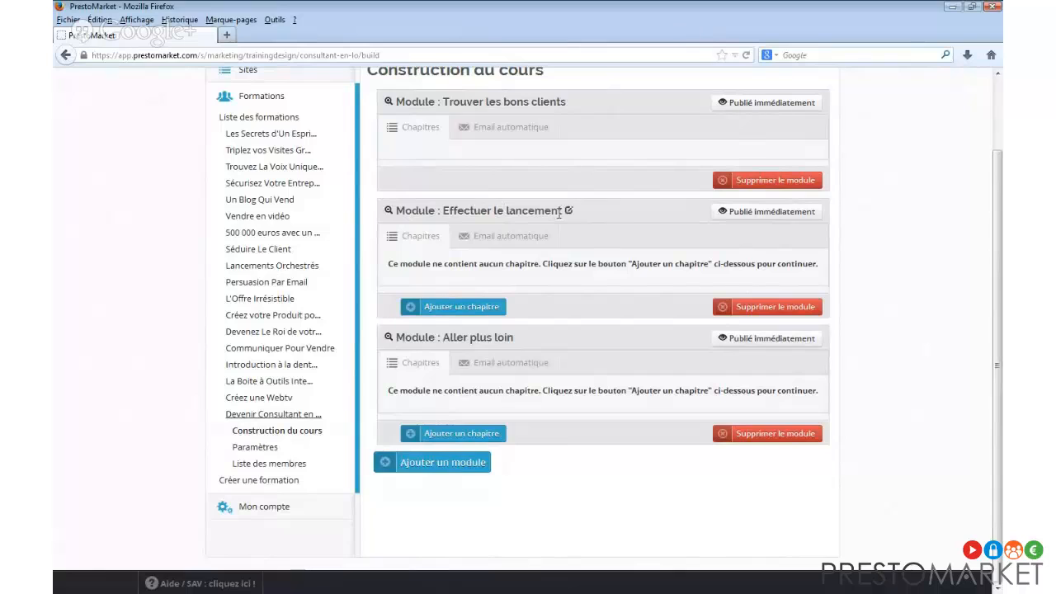
pyautogui.click(749, 212)
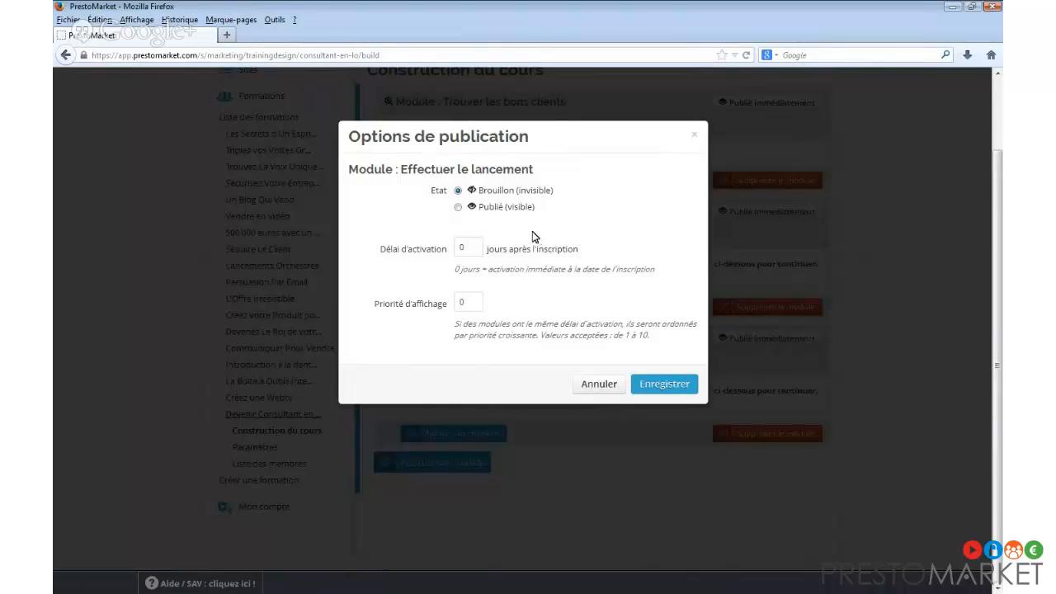
pyautogui.click(498, 211)
pyautogui.doubleClick(461, 248)
pyautogui.click(665, 384)
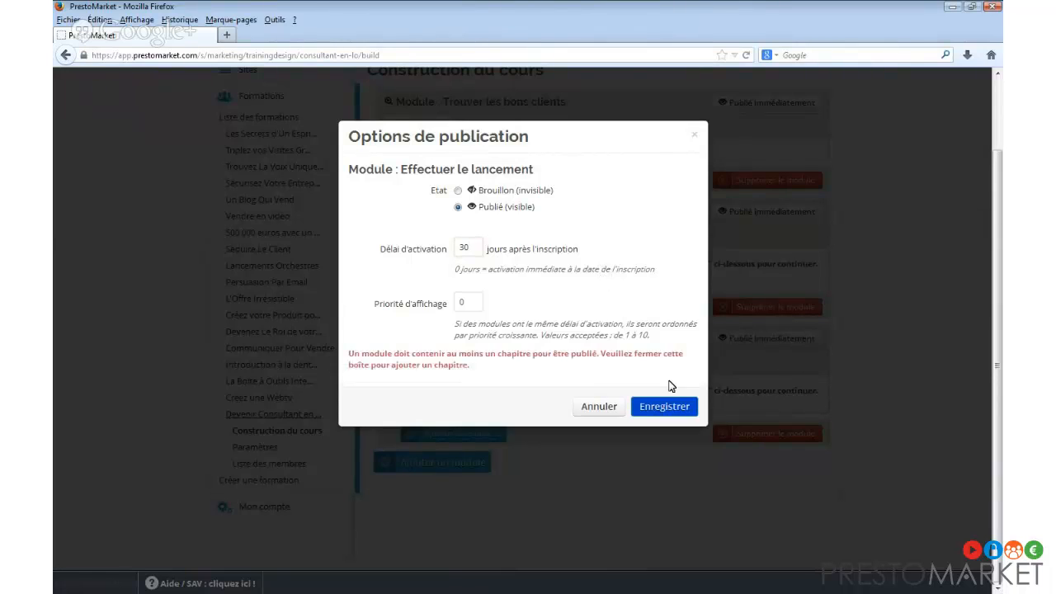
pyautogui.click(614, 404)
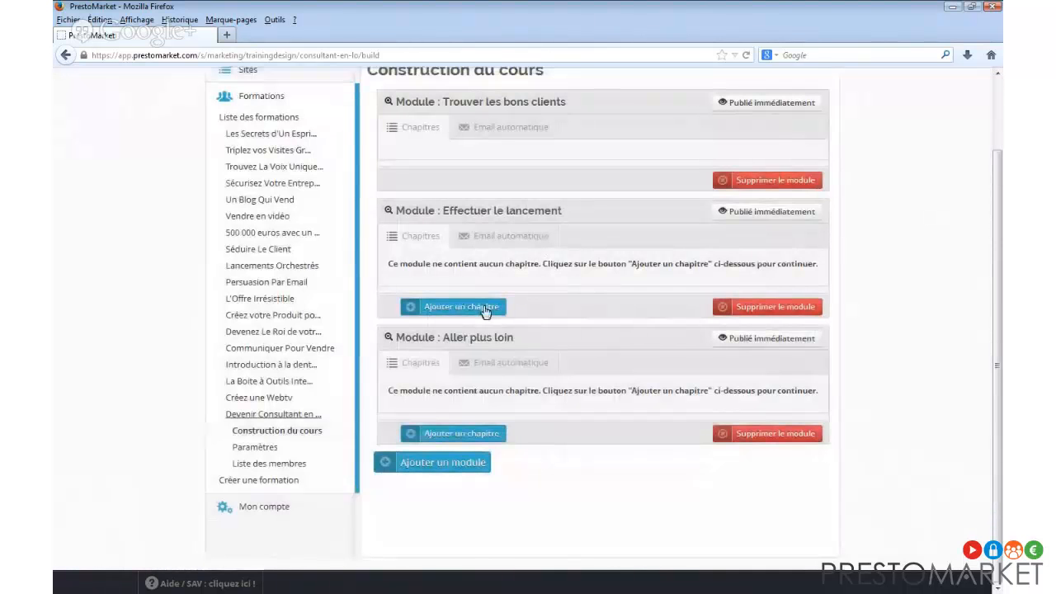
# Create Chapitre 1 'Quelques conseils pour votre lancement !' in the Effectuer le lancement module.
pyautogui.click(486, 311)
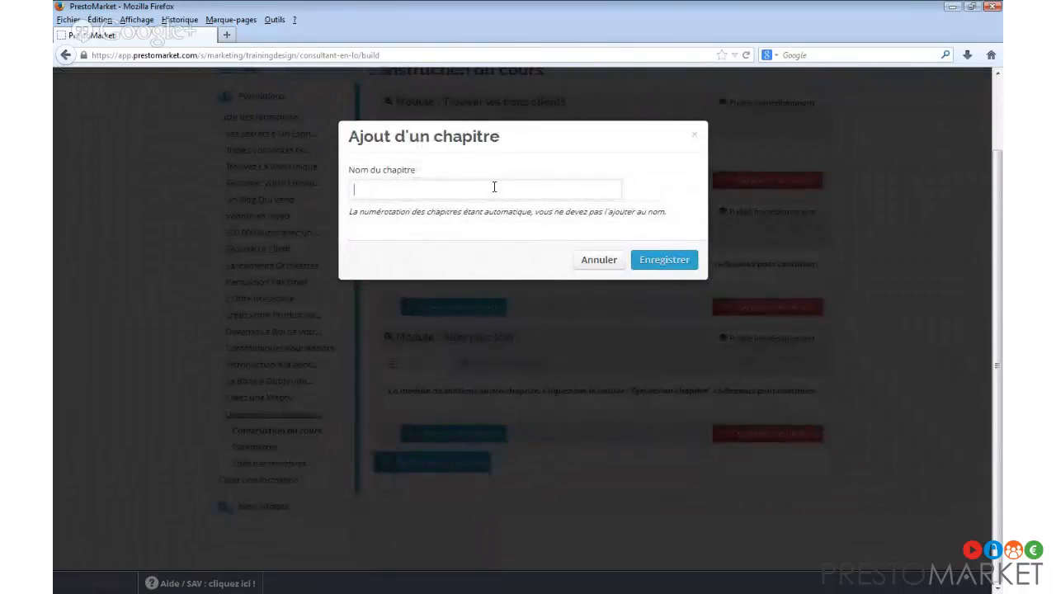
pyautogui.write('quelques conseils pour votre')
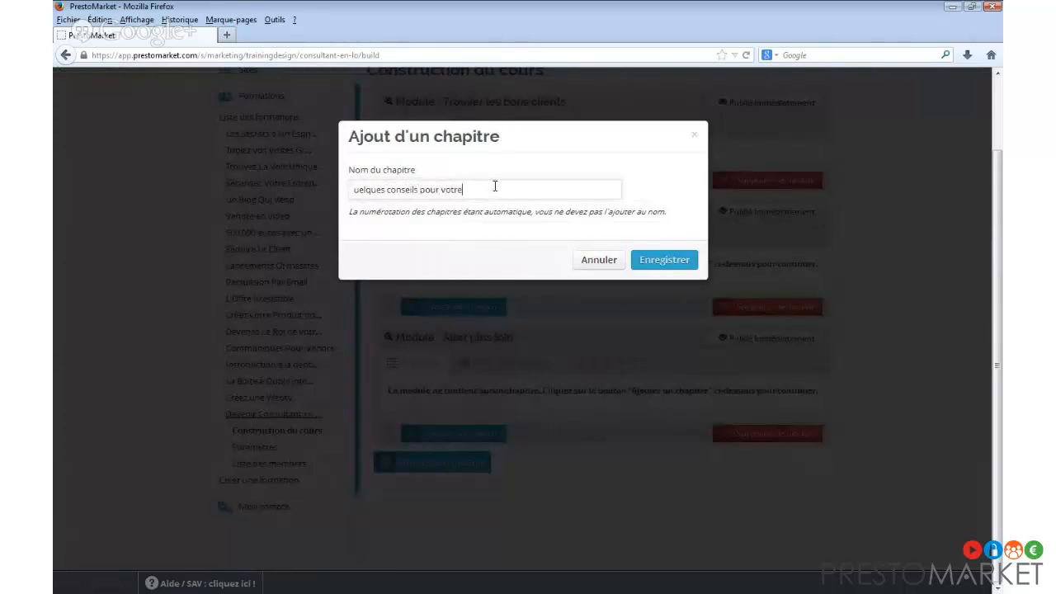
pyautogui.write(' lancem')
pyautogui.write('Q')
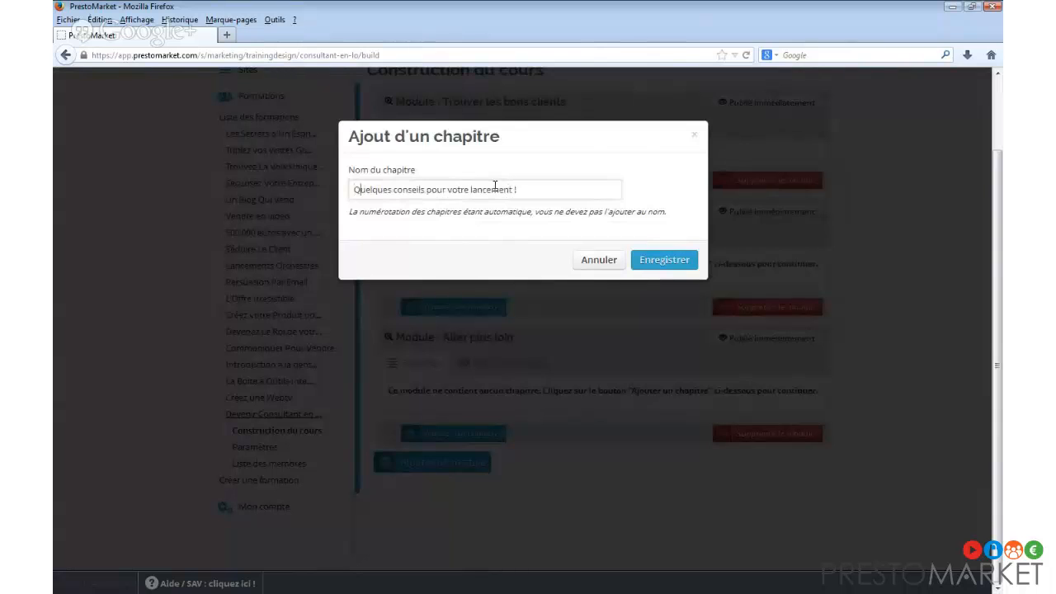
pyautogui.click(678, 261)
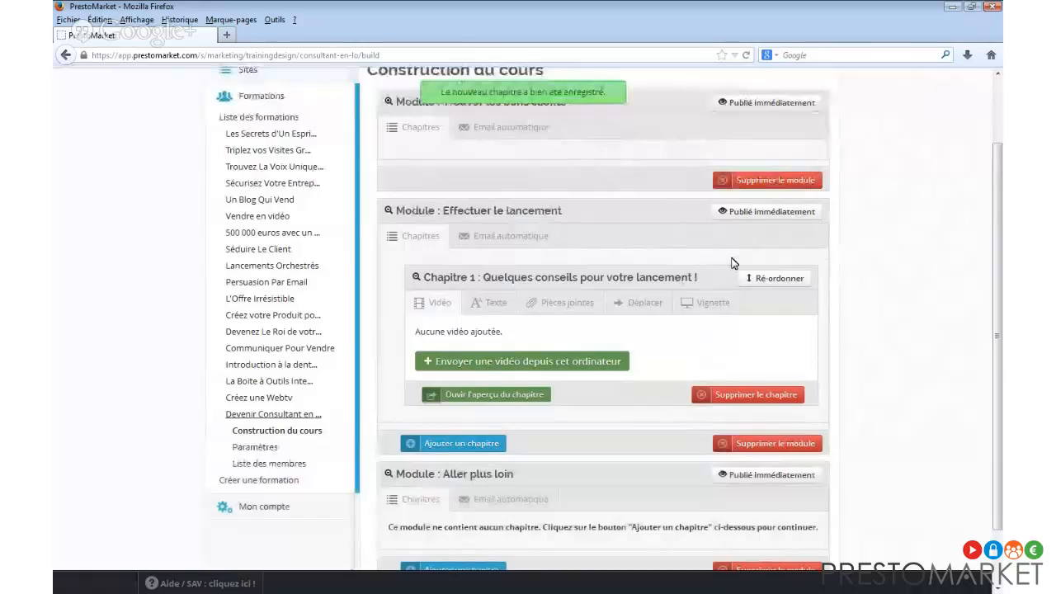
# Set Effectuer le lancement's activation delay to 30 days after enrolment and save.
pyautogui.click(759, 213)
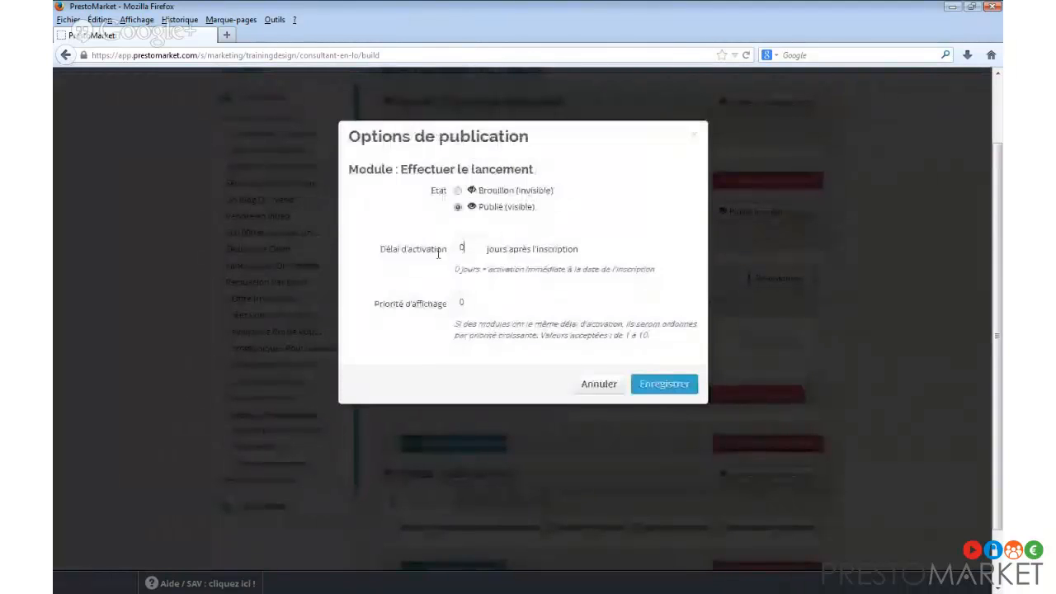
pyautogui.write('30')
pyautogui.click(685, 387)
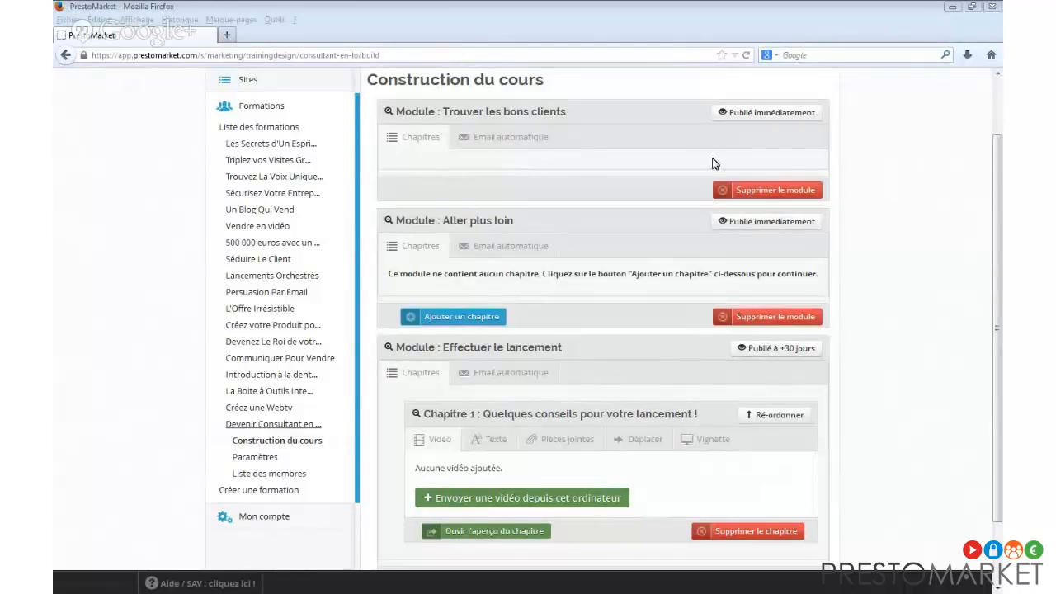
# Open the automatic email form for the Effectuer le lancement module.
pyautogui.click(508, 142)
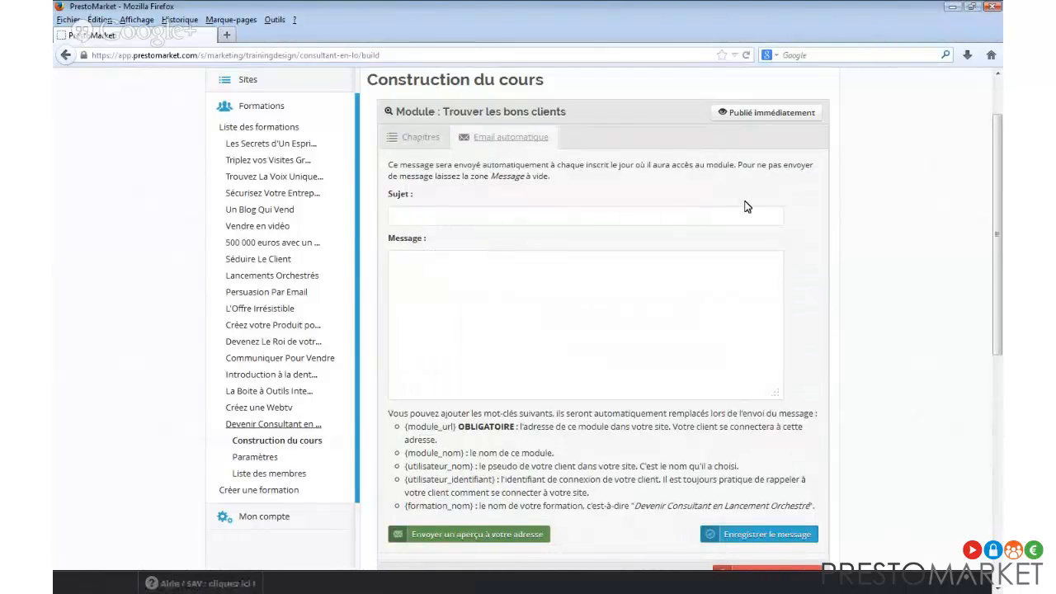
pyautogui.click(449, 139)
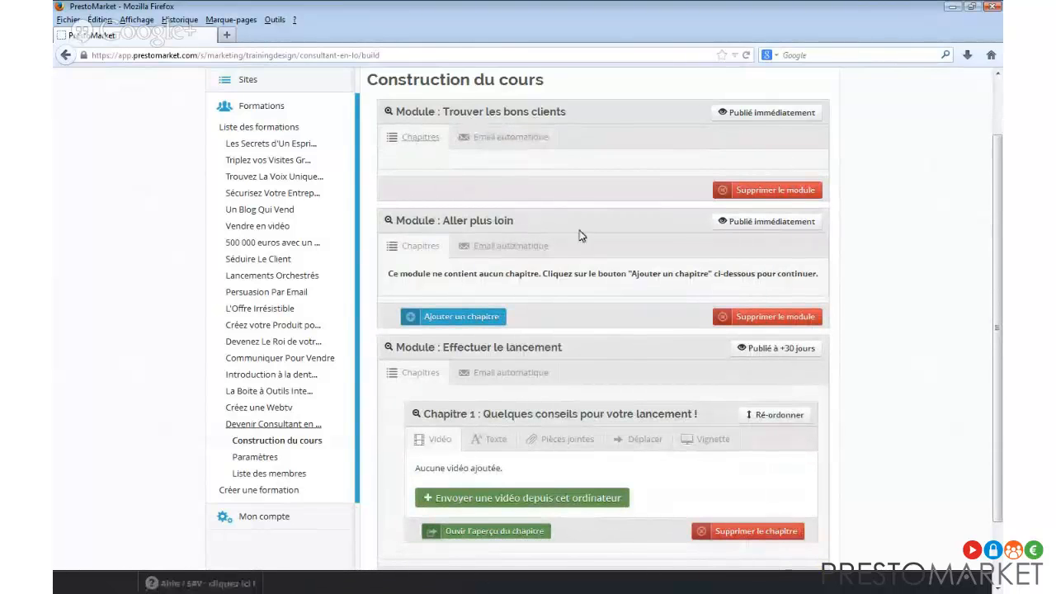
pyautogui.click(520, 373)
pyautogui.scroll(-4, 538, 375)
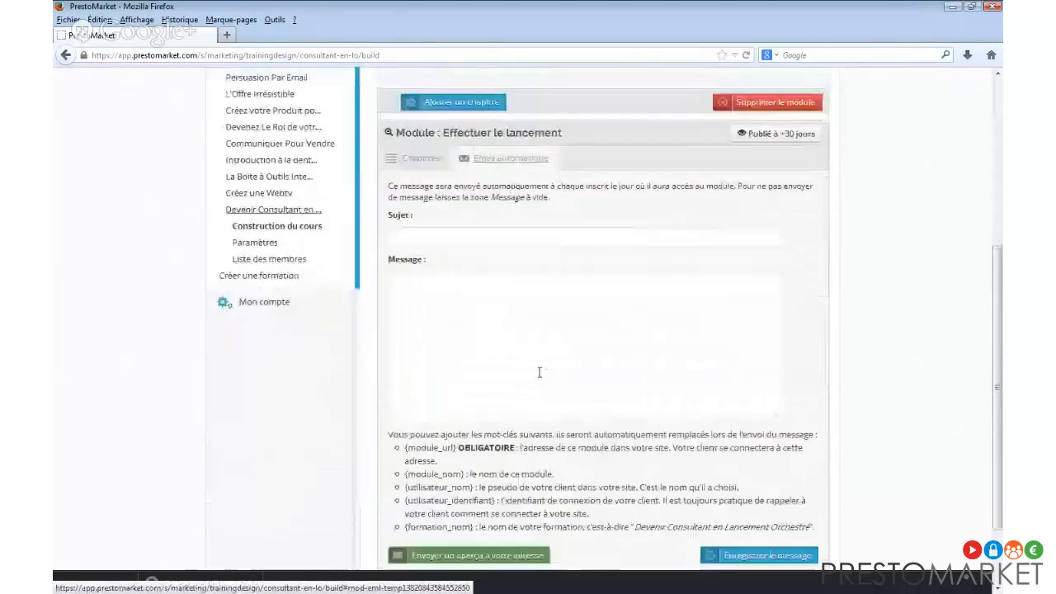
# Enter the email subject '(CLO) Il est temps d'effectuer le lancement !'.
pyautogui.click(483, 142)
pyautogui.scroll(2, 537, 165)
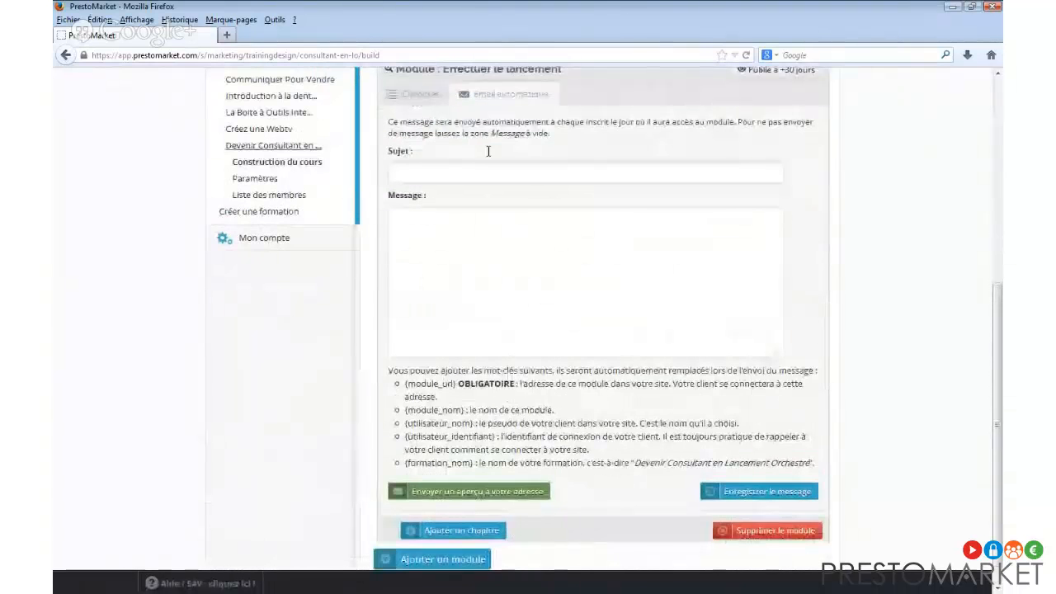
pyautogui.write('Il est te')
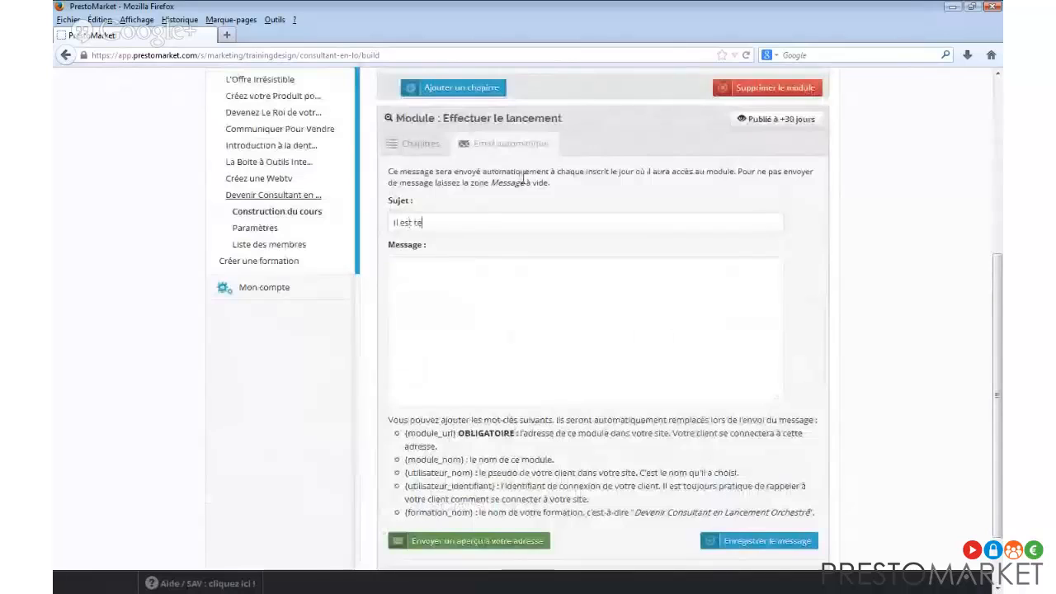
pyautogui.write("mps d'effe")
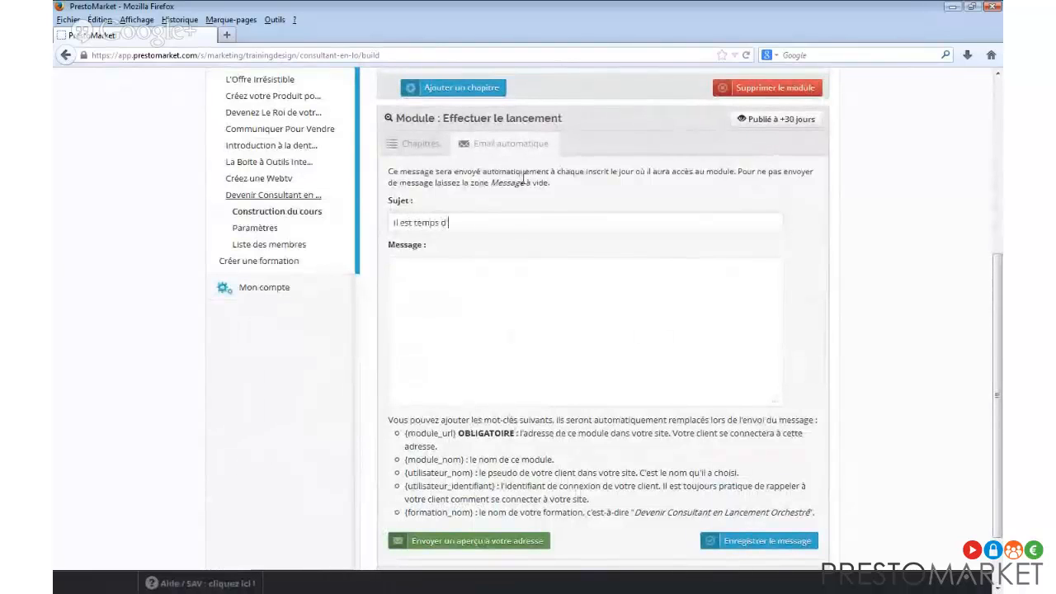
pyautogui.write('ctuer le lancement !')
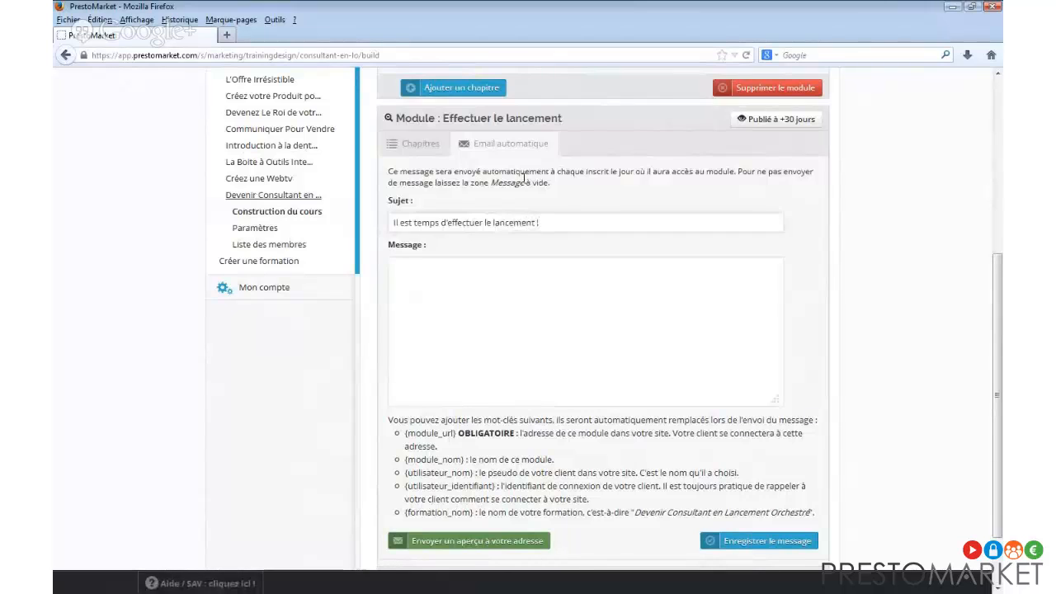
pyautogui.write('{}')
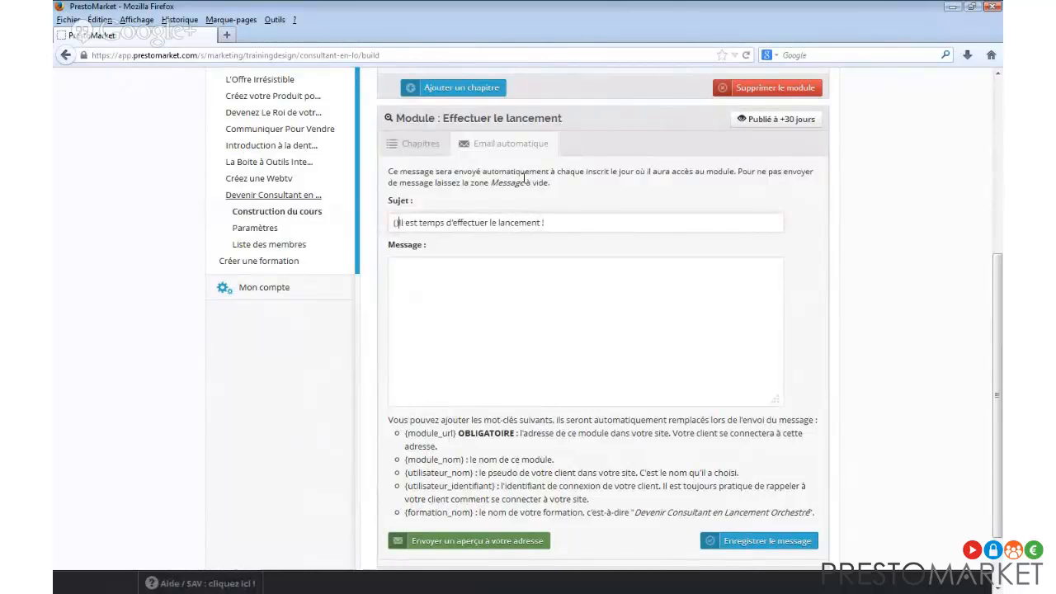
pyautogui.press('Left')
pyautogui.press('Left')
pyautogui.write('CLO')
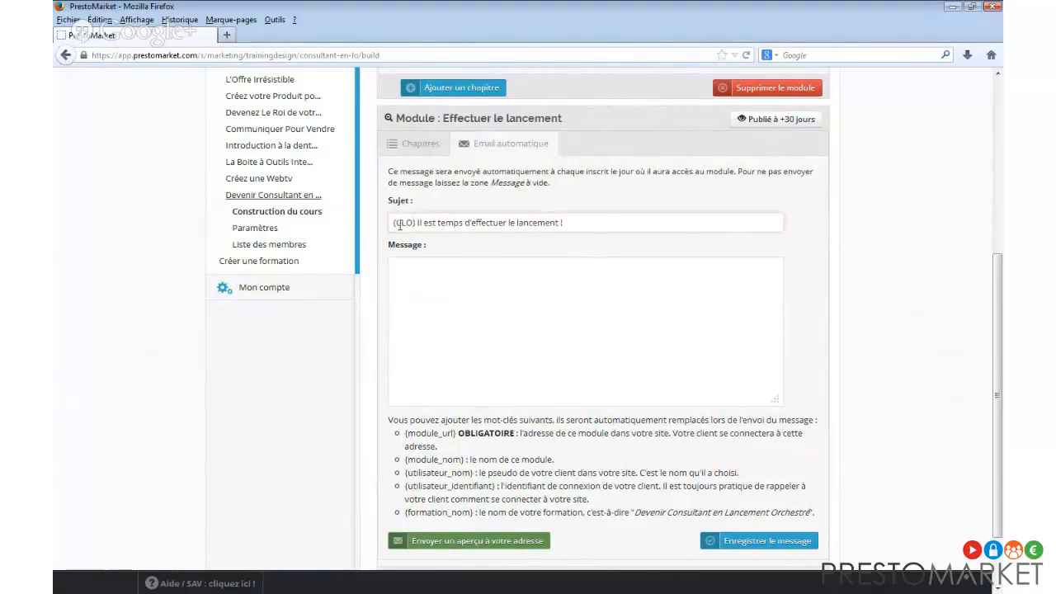
# Write the message opening with Bonjour and say the new module is now accessible.
pyautogui.click(476, 272)
pyautogui.write('Bonjour')
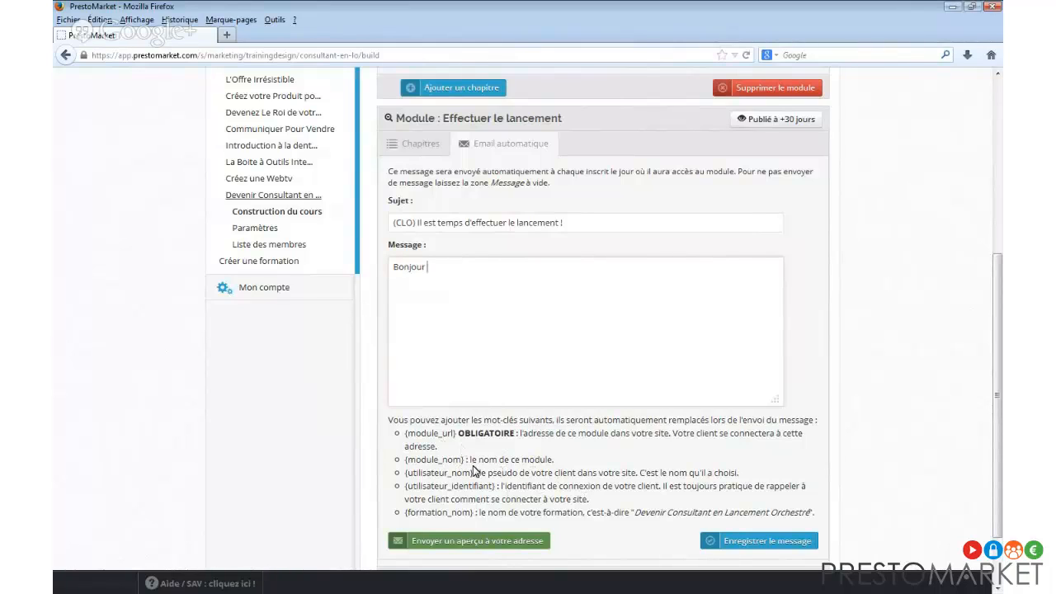
pyautogui.press('BackSpace')
pyautogui.write('le nouveau module est dés')
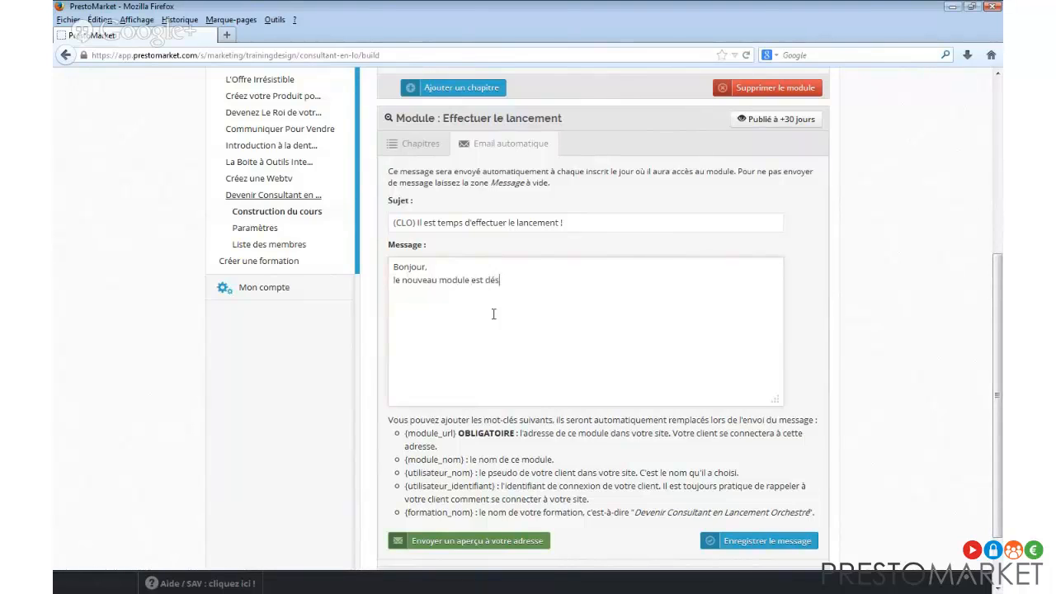
pyautogui.write('ormais accesible dans')
pyautogui.press('Left')
pyautogui.press('Left')
pyautogui.press('Left')
pyautogui.press('Left')
pyautogui.press('Left')
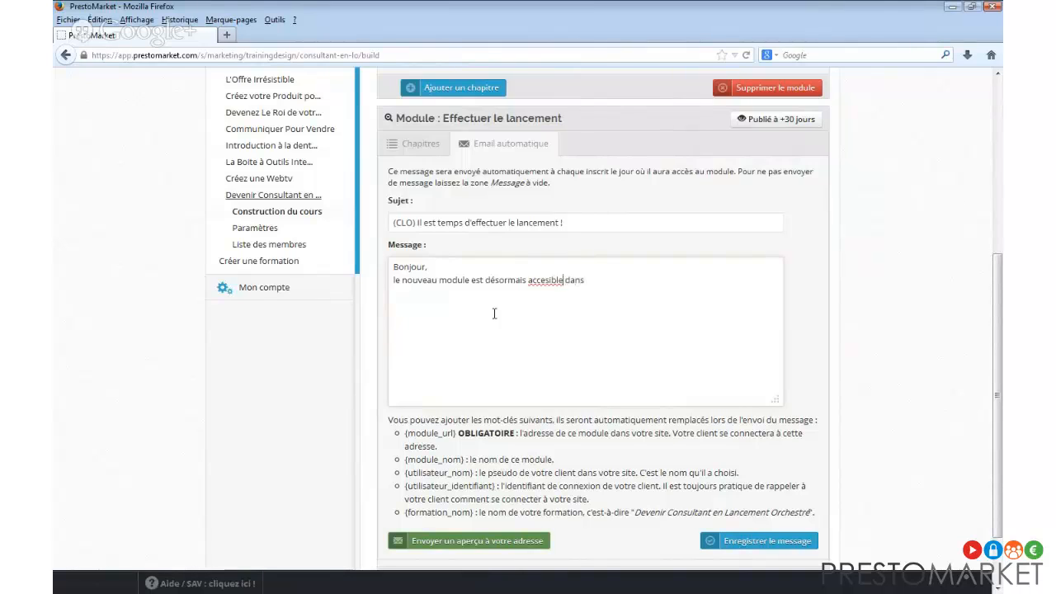
pyautogui.write('s')
pyautogui.write(' viot')
pyautogui.write('e interface membre !')
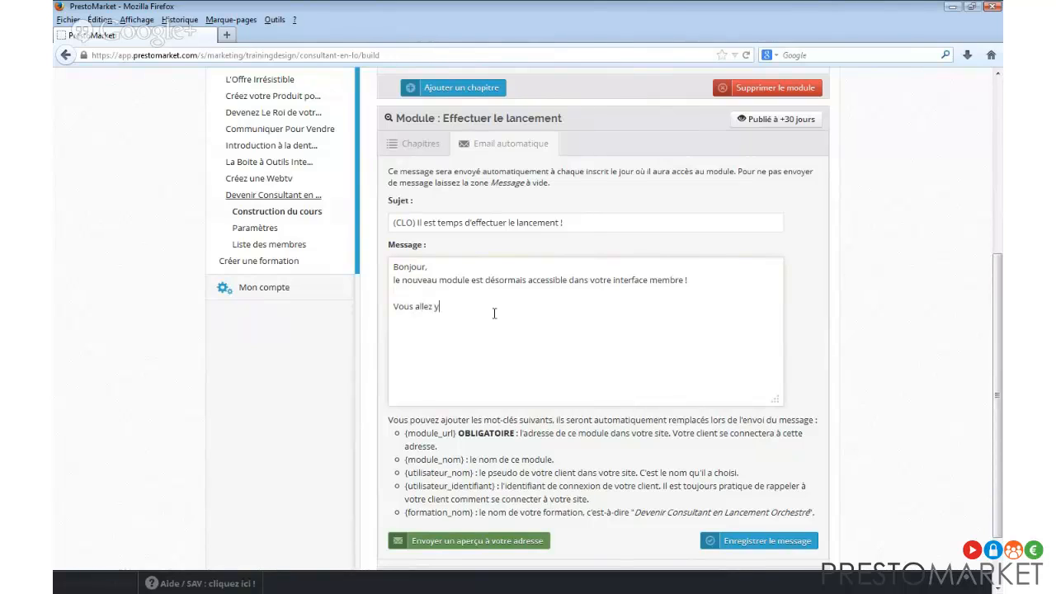
pyautogui.write('rendre à effectuer un Lancement du tonnerre !')
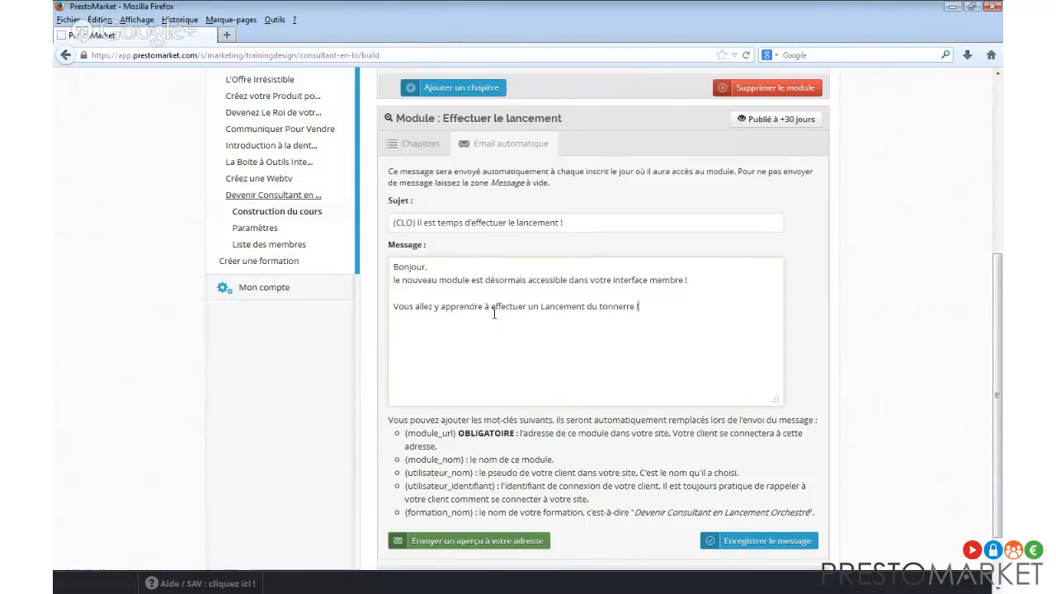
pyautogui.write('Cliquez simplement ici pour y a')
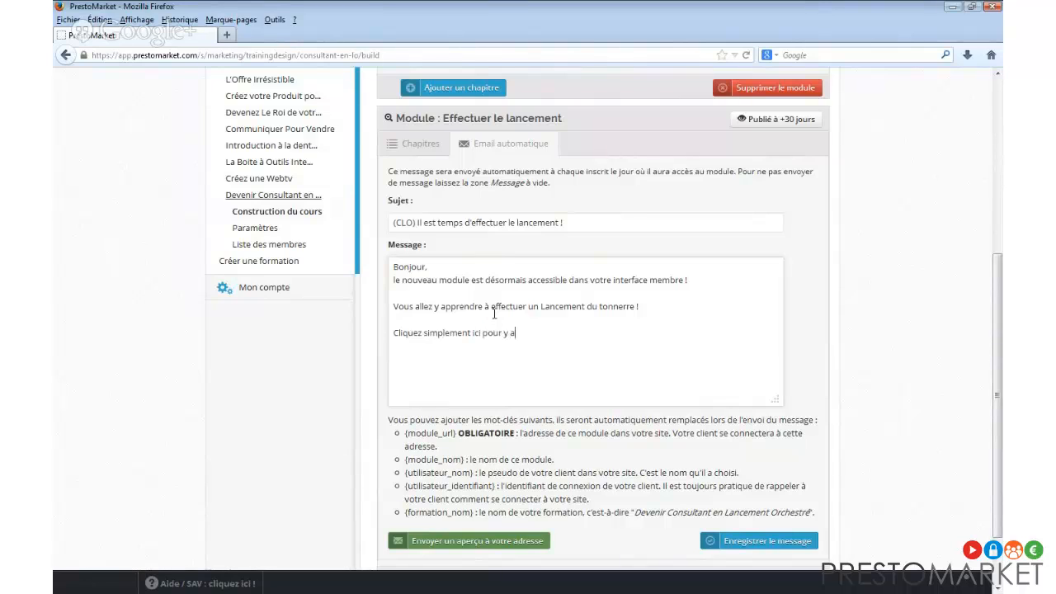
pyautogui.write('ccéder :')
pyautogui.press('Return')
# Insert the {module_url} keyword as the module link in the message.
pyautogui.moveTo(457, 435); pyautogui.dragTo(404, 434)
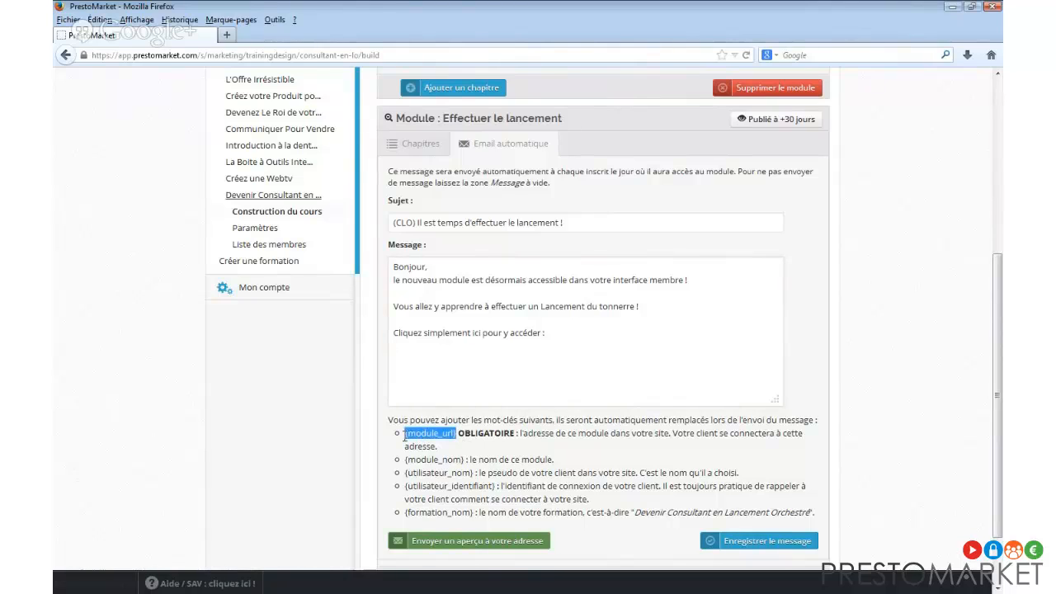
pyautogui.hotkey('ctrl', 'c')
pyautogui.click(473, 361)
pyautogui.hotkey('ctrl', 'v')
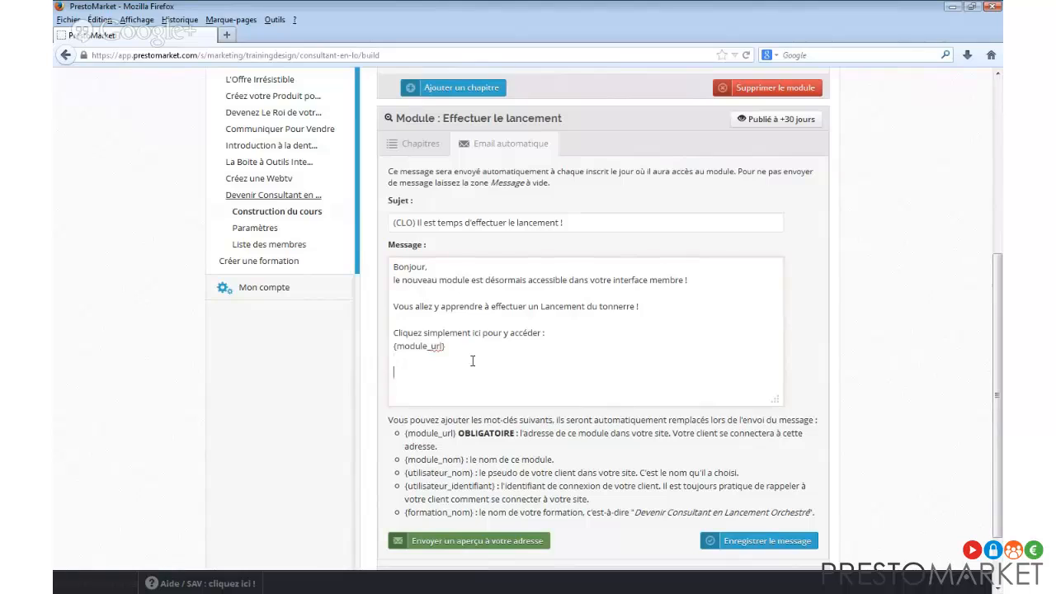
# Add 'Pour rappel, votre identifiant est' with {utilisateur_identifiant}, then sign off 'A tout de suite,' with the sender's name.
pyautogui.write('Pour rappel, votre identifiant est')
pyautogui.moveTo(499, 486); pyautogui.dragTo(405, 487)
pyautogui.hotkey('ctrl', 'c')
pyautogui.click(552, 390)
pyautogui.hotkey('ctrl', 'v')
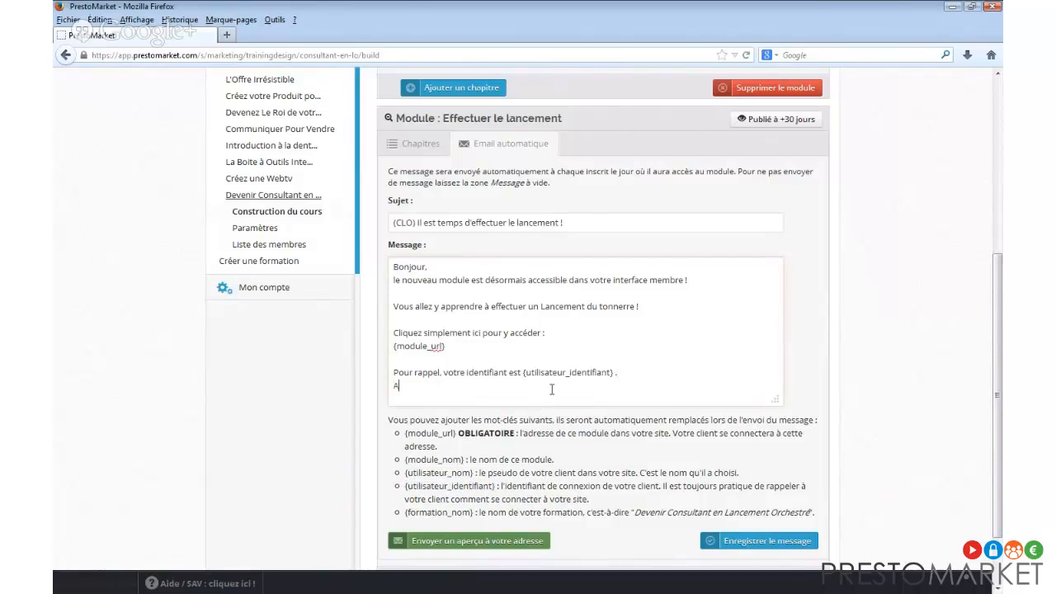
pyautogui.write('A tout de suite,')
pyautogui.press('Return')
pyautogui.write('Sébastien')
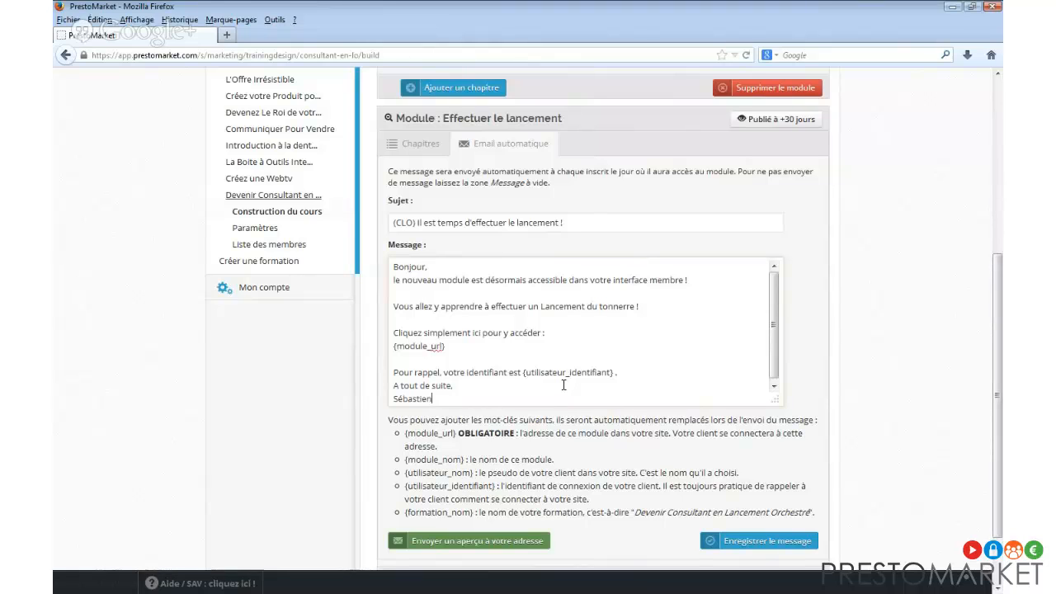
# Insert the member-name keyword after Bonjour and save the automatic email.
pyautogui.scroll(3, 825, 421)
pyautogui.scroll(-3, 825, 422)
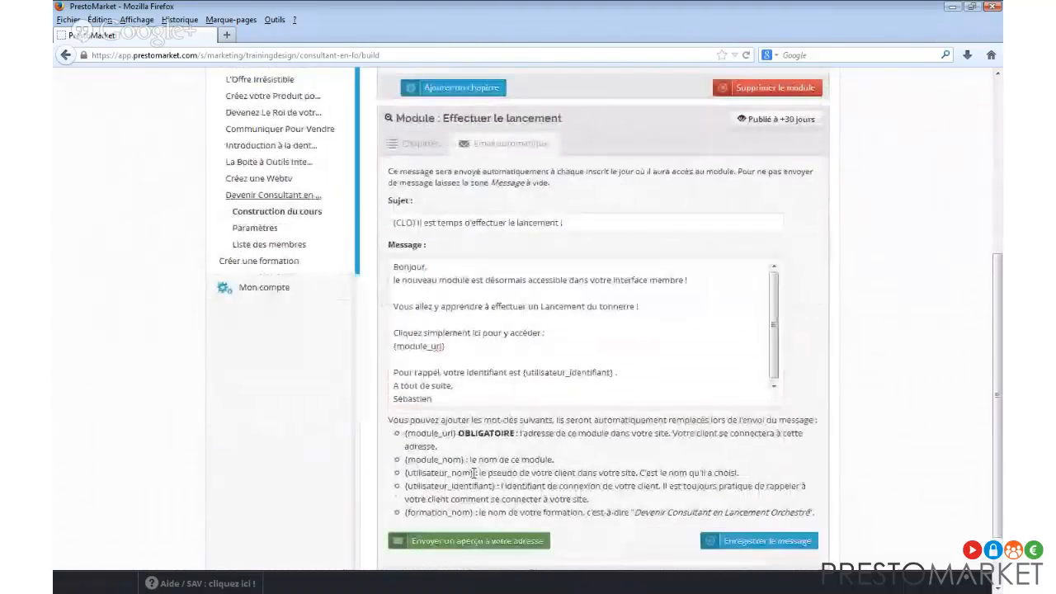
pyautogui.moveTo(474, 472); pyautogui.dragTo(403, 473)
pyautogui.click(427, 266)
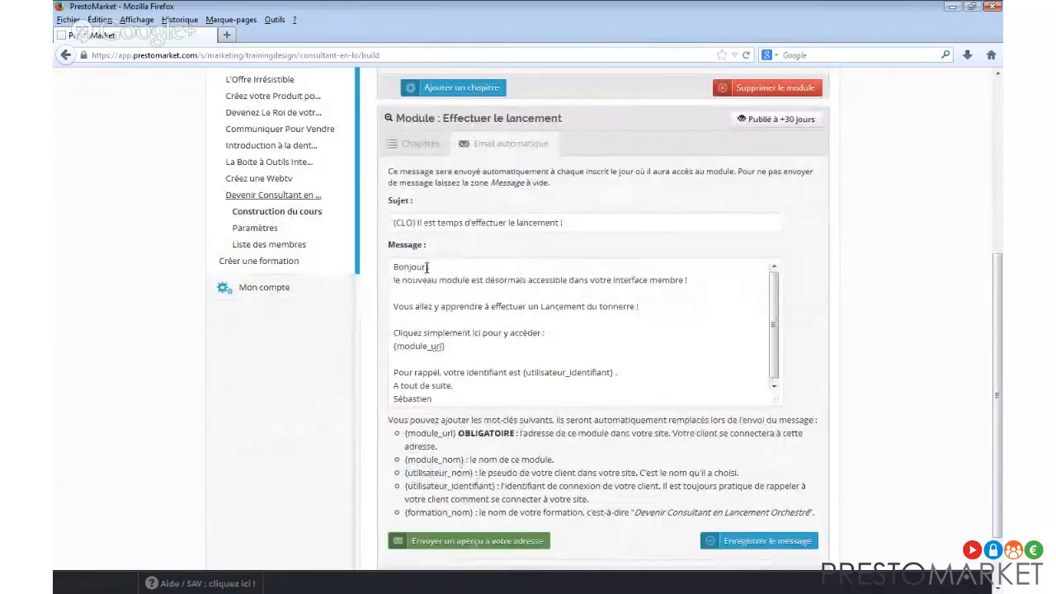
pyautogui.hotkey('ctrl', 'v')
pyautogui.write(',')
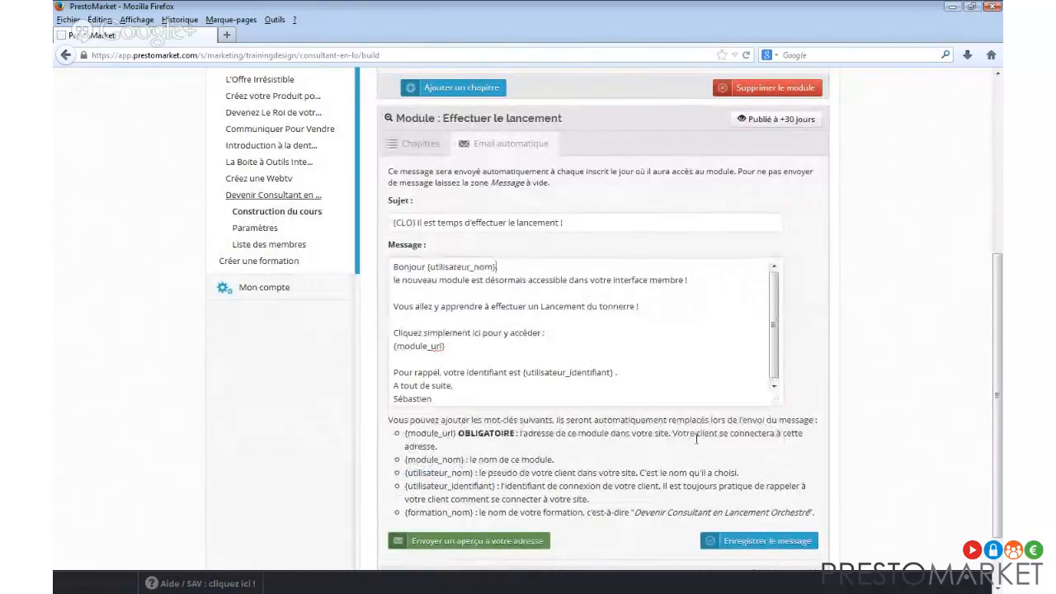
pyautogui.click(767, 540)
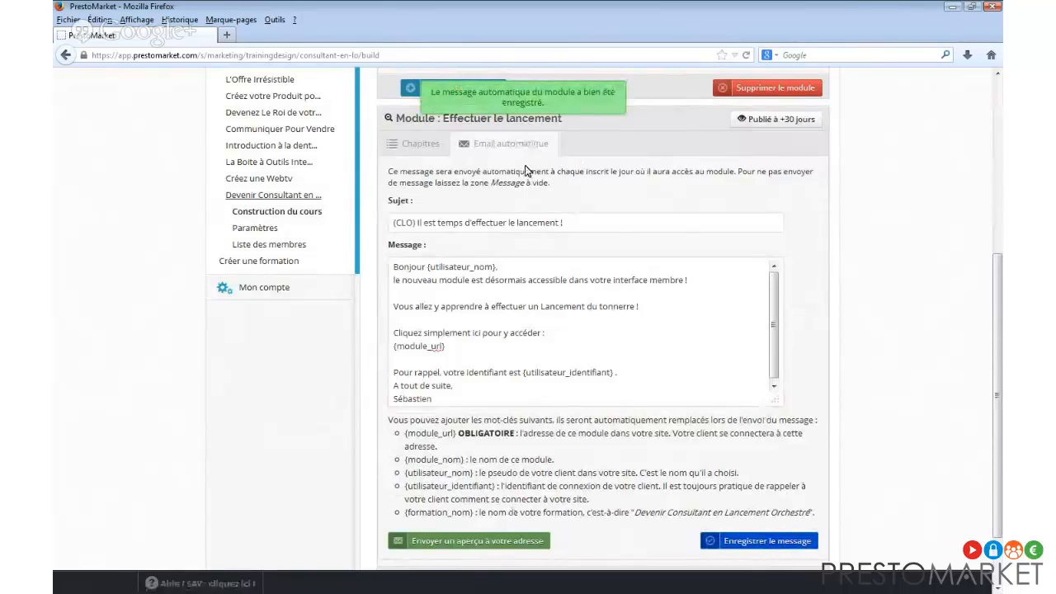
# Delete the empty Aller plus loin module and confirm the deletion.
pyautogui.scroll(-2, 566, 145)
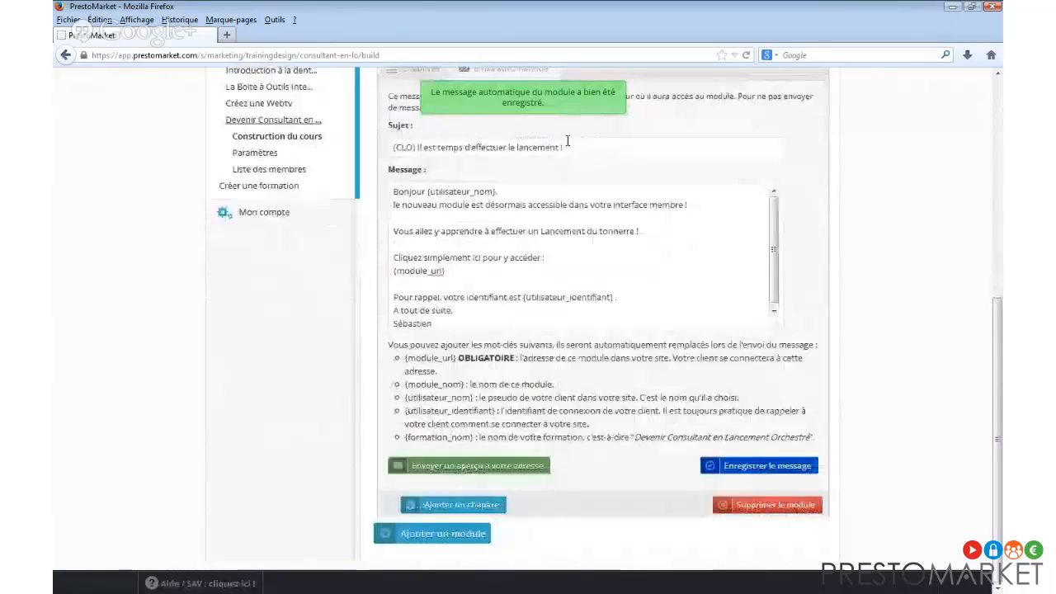
pyautogui.scroll(4, 536, 157)
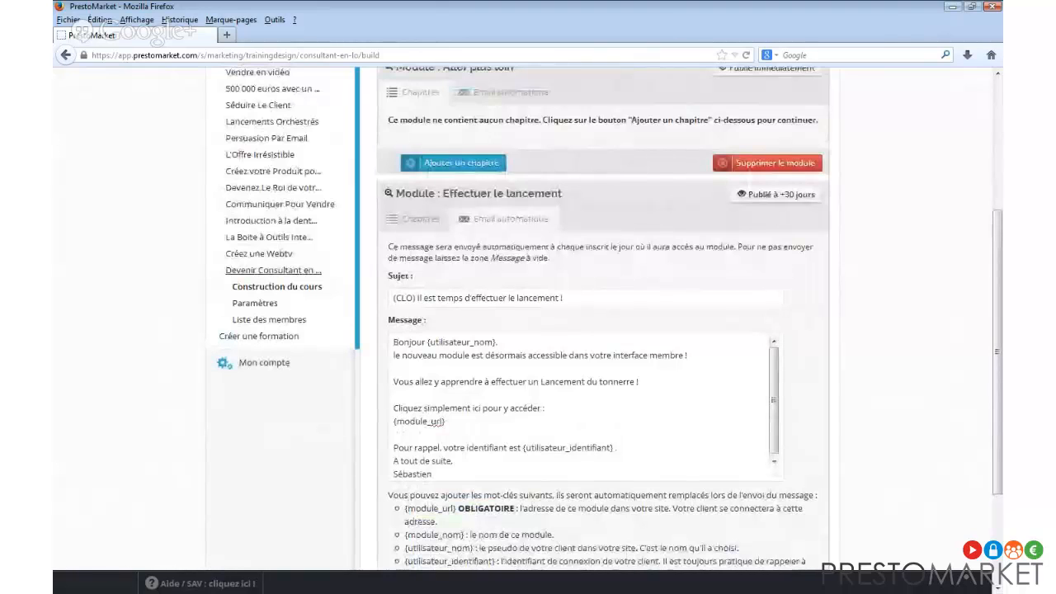
pyautogui.scroll(2, 876, 401)
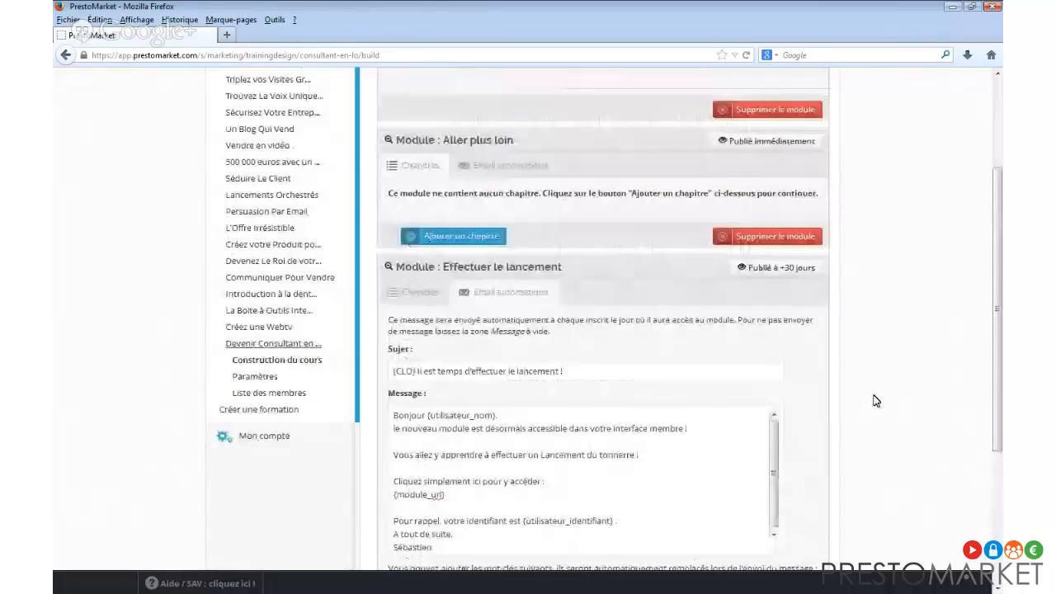
pyautogui.scroll(4, 876, 401)
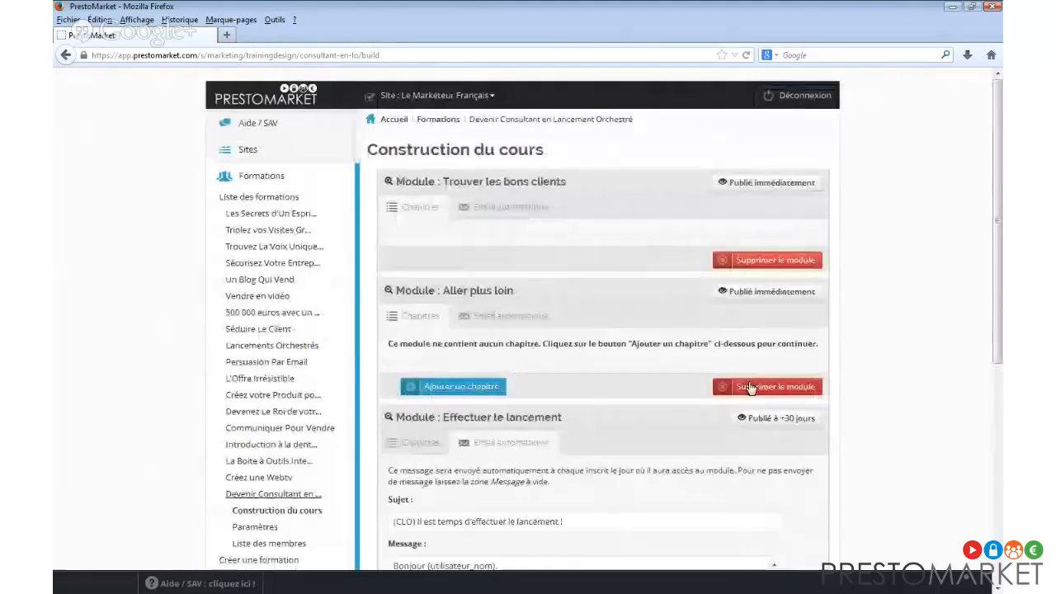
pyautogui.click(753, 385)
pyautogui.press('Return')
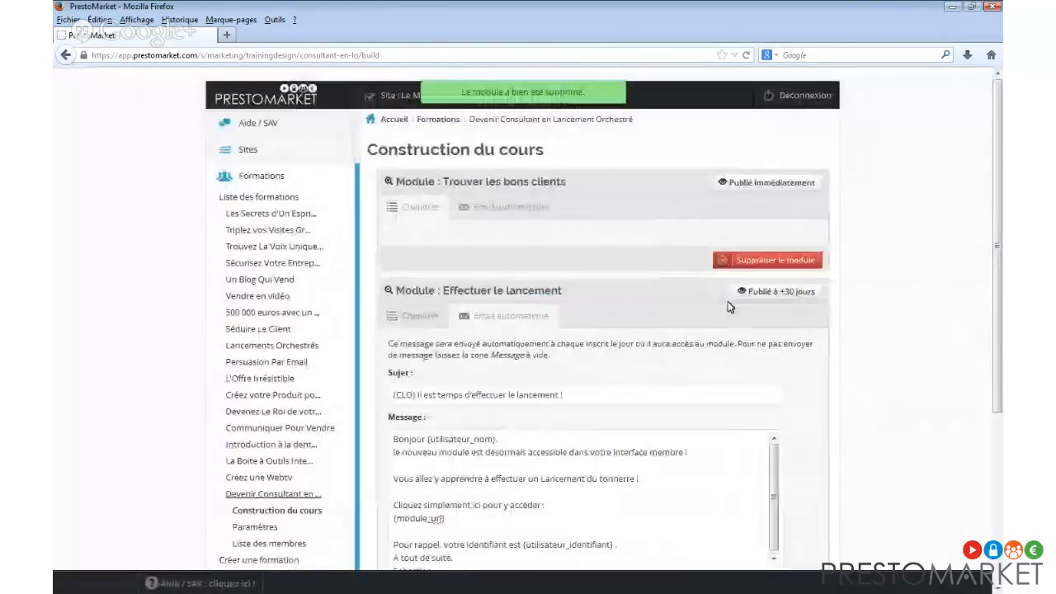
pyautogui.scroll(-2, 728, 307)
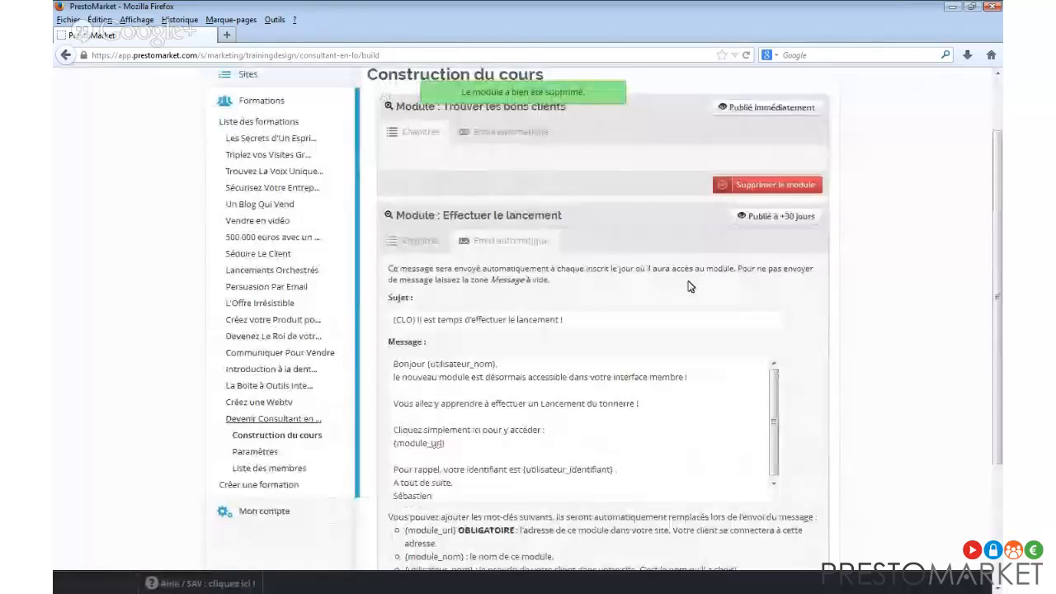
# Show Trouver les bons clients' chapters and scroll through them, seeing Chapitre 3's video ready at 11:49.
pyautogui.click(435, 147)
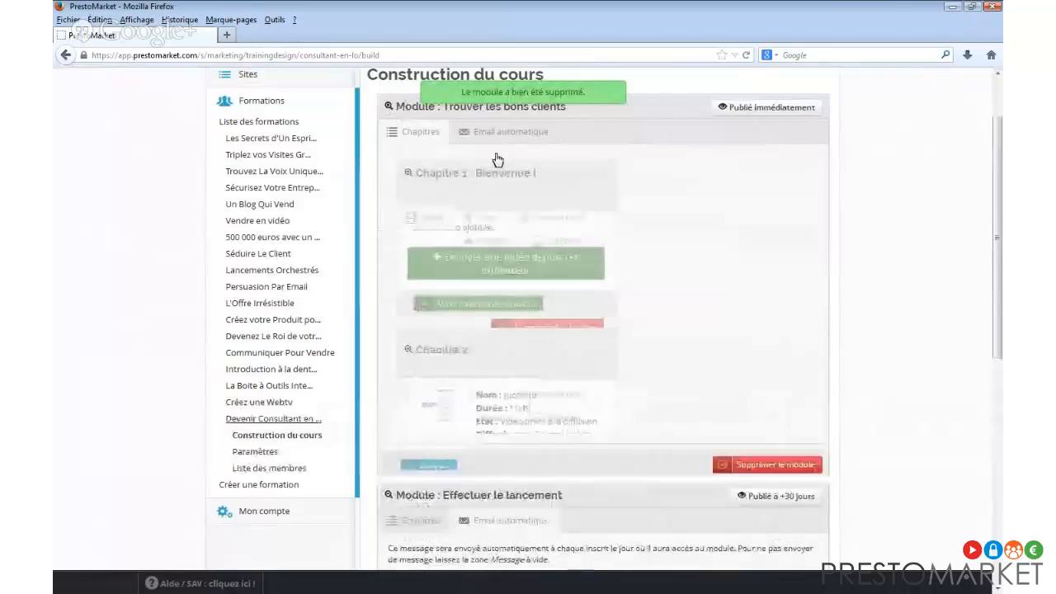
pyautogui.scroll(-2, 660, 305)
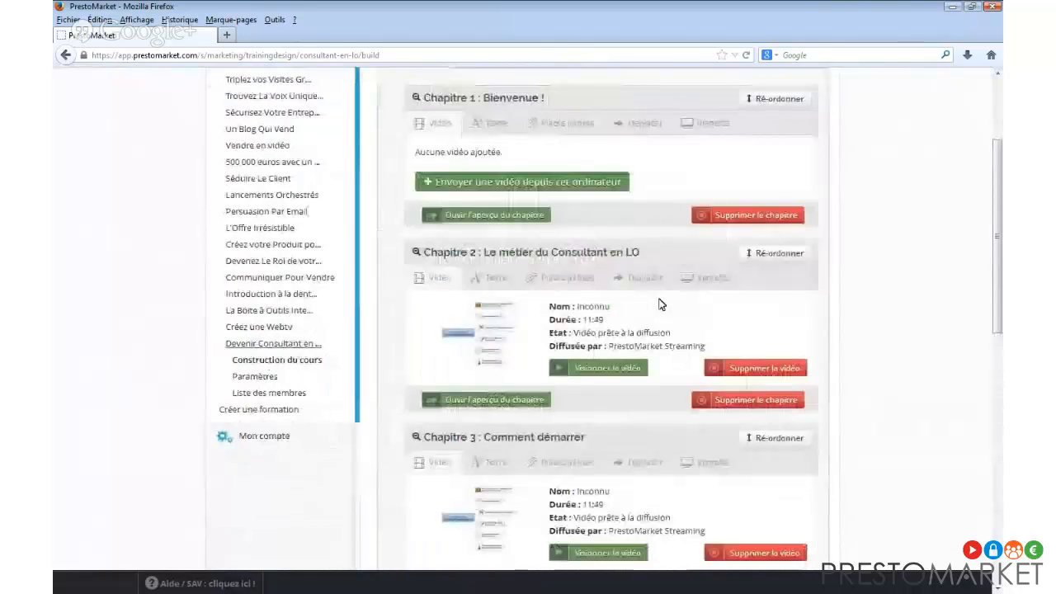
pyautogui.scroll(-5, 660, 305)
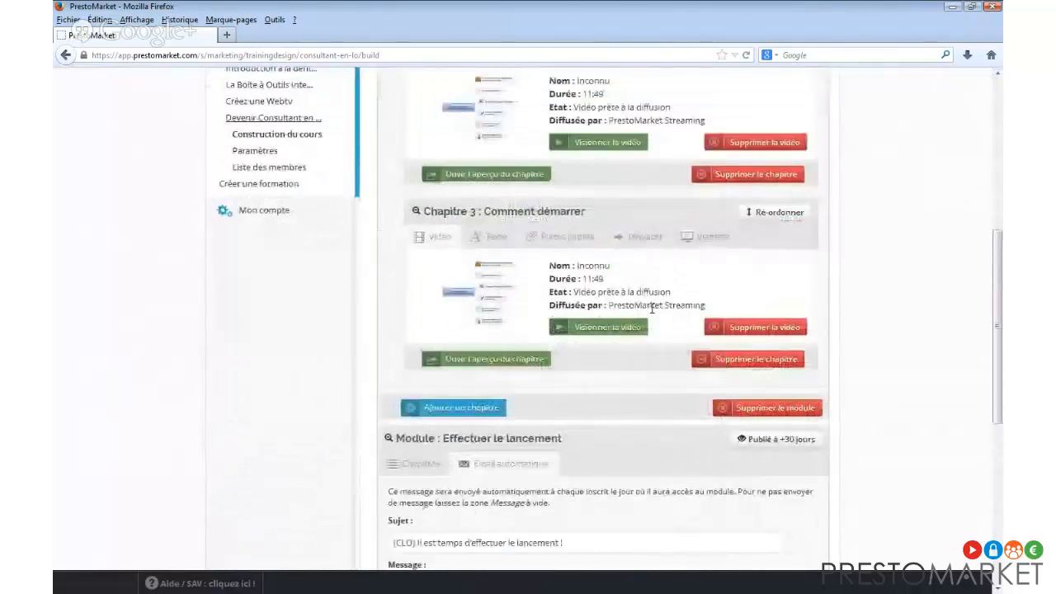
pyautogui.scroll(3, 651, 307)
pyautogui.scroll(3, 651, 305)
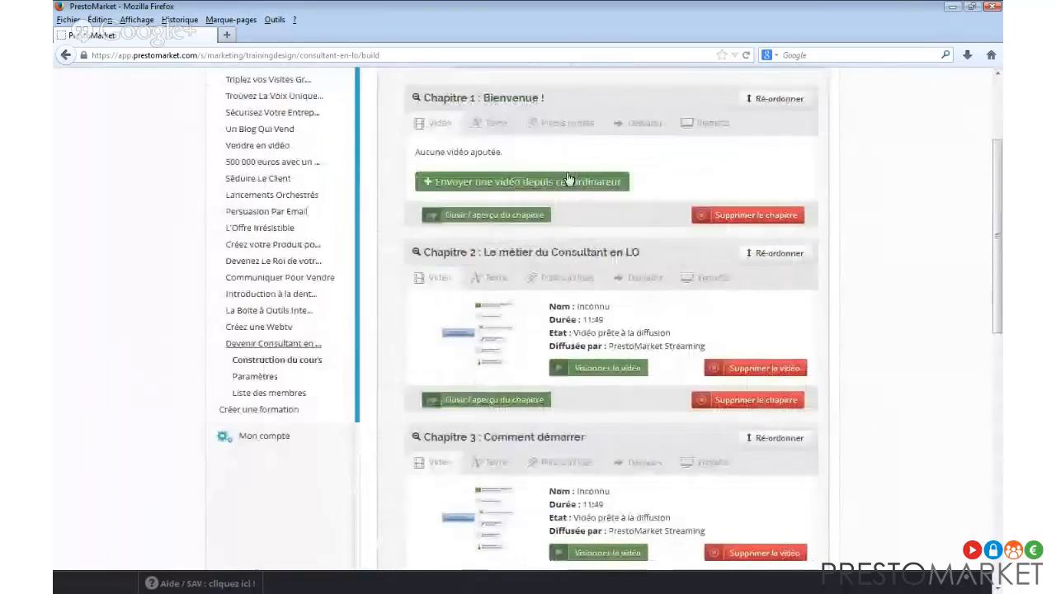
# Write Chapitre 1's text 'Bonjour et bienvenue,' followed by 'Voici le programme de cette formation :'.
pyautogui.click(493, 123)
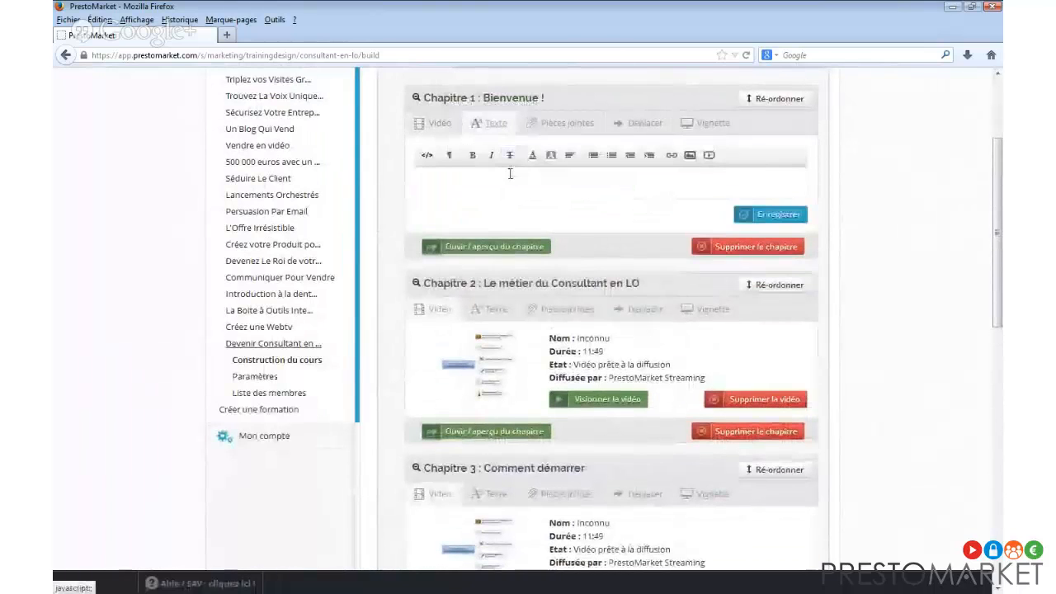
pyautogui.click(513, 167)
pyautogui.write('Bonjour')
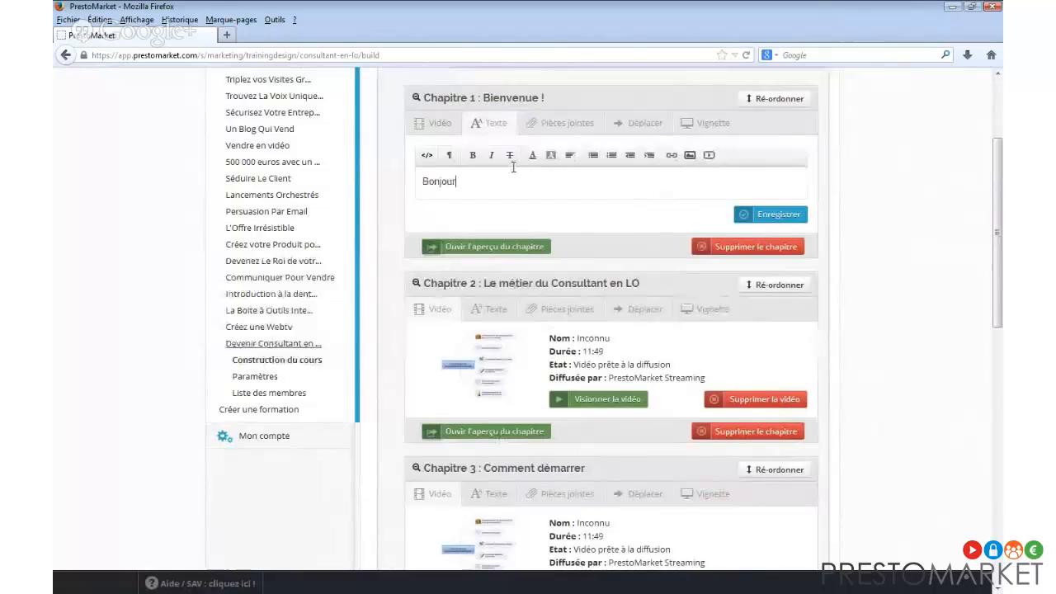
pyautogui.write(' et bienvenue,')
pyautogui.press('Return')
pyautogui.write('dans cette f')
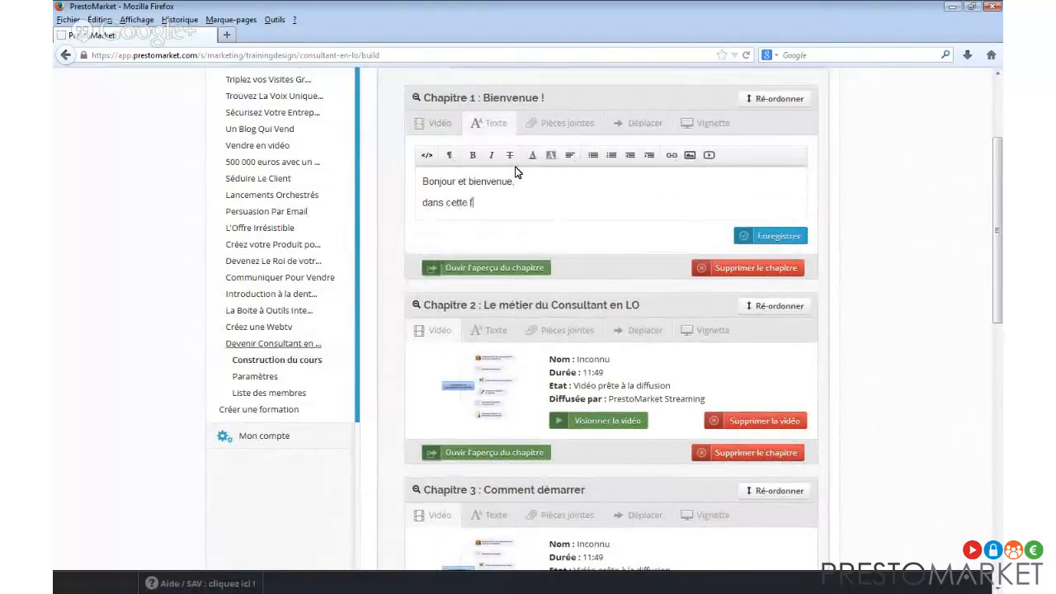
pyautogui.hotkey('shift', 'Home')
pyautogui.write('Voici ')
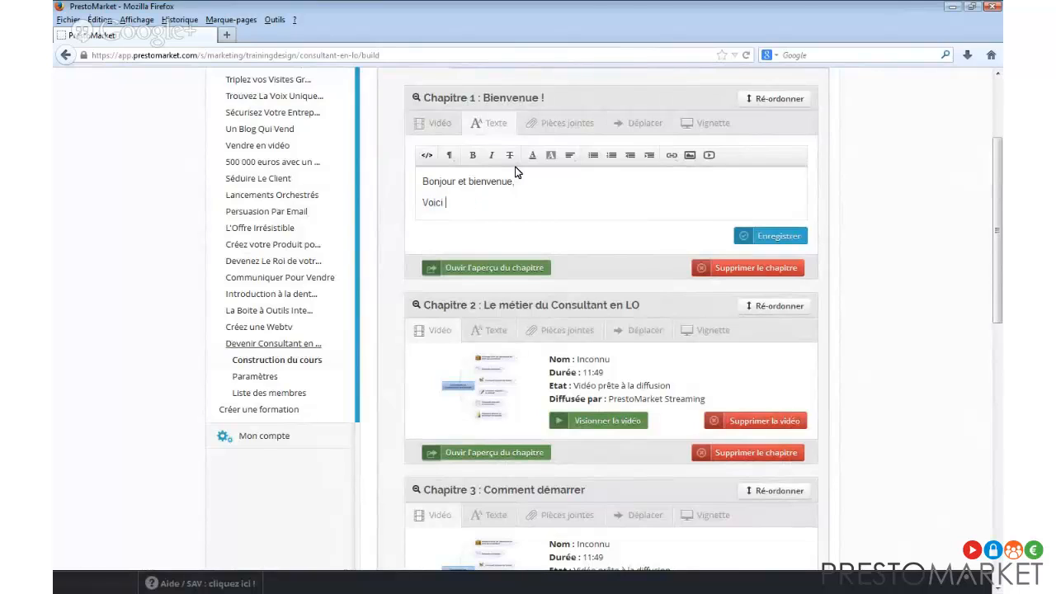
pyautogui.write('le programme de cette forma')
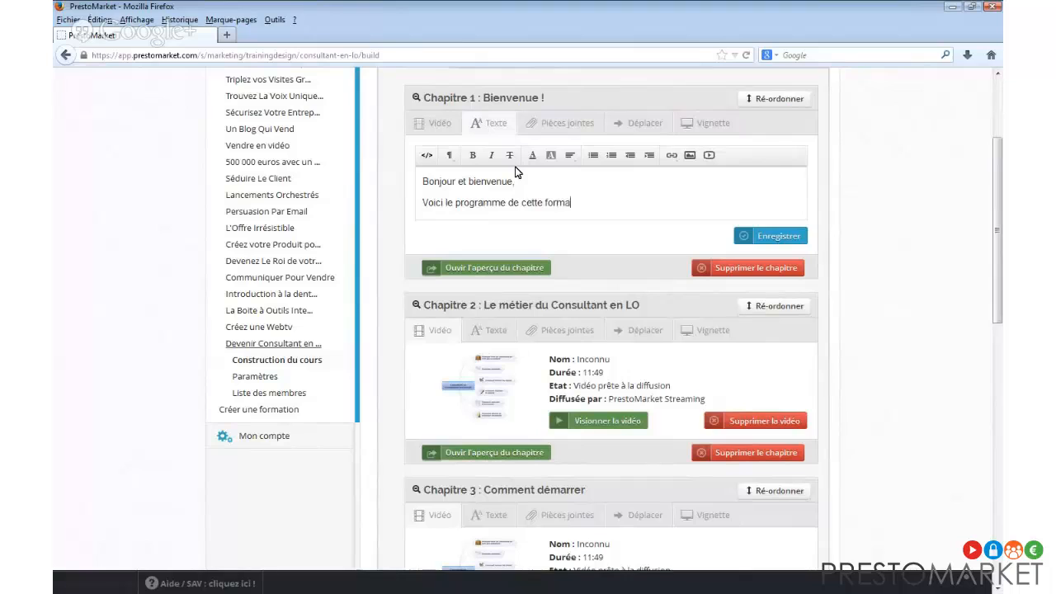
pyautogui.write('tion :')
pyautogui.press('Return')
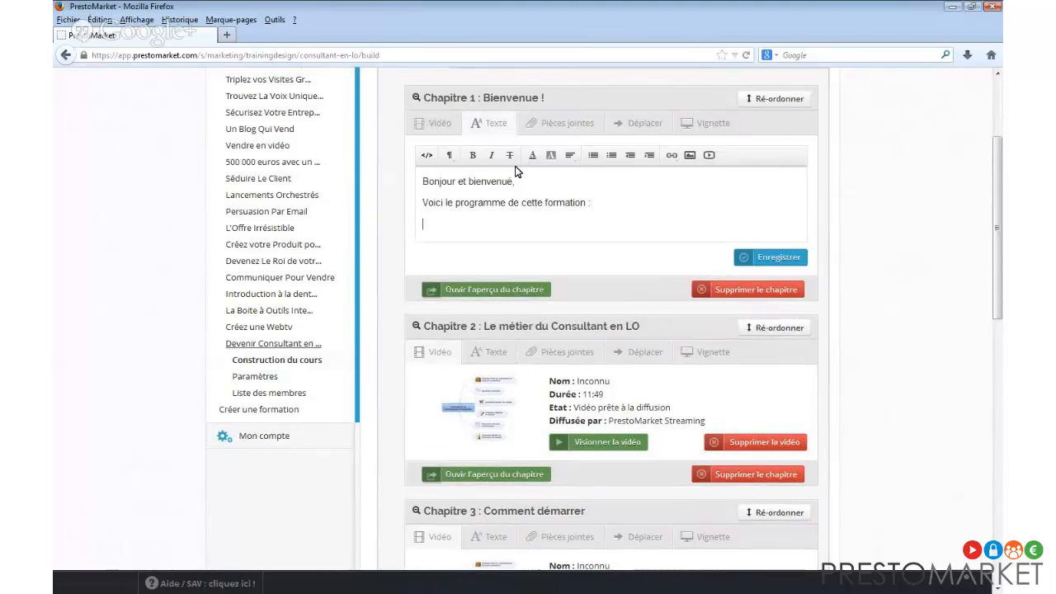
# Add numbered items 'Dès aujourd'hui, ????' and 'Dans 30 jours, XYZ', then save the text.
pyautogui.click(612, 157)
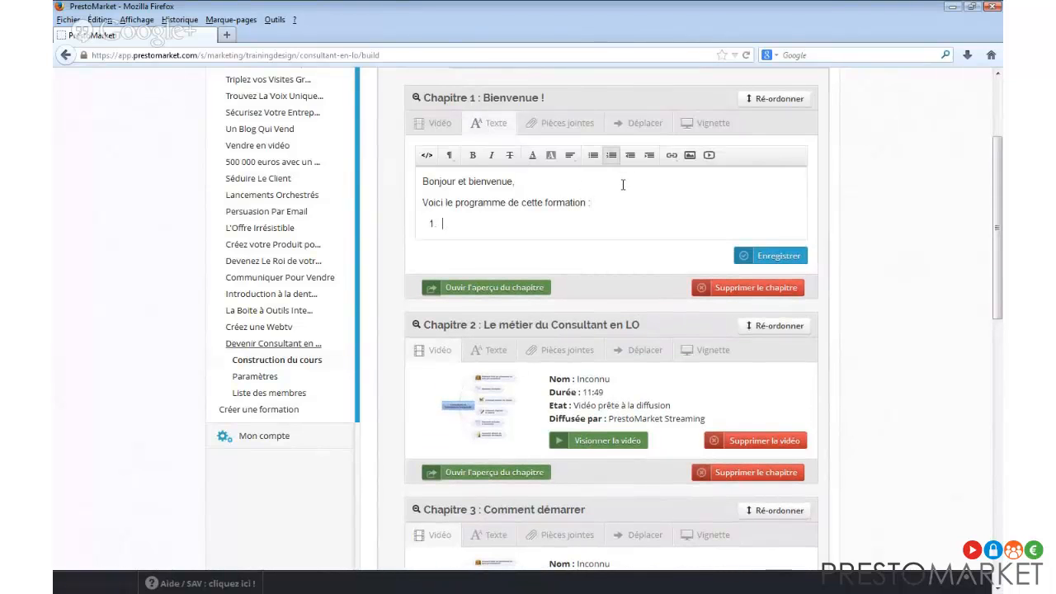
pyautogui.write("Dès aujourd'hui")
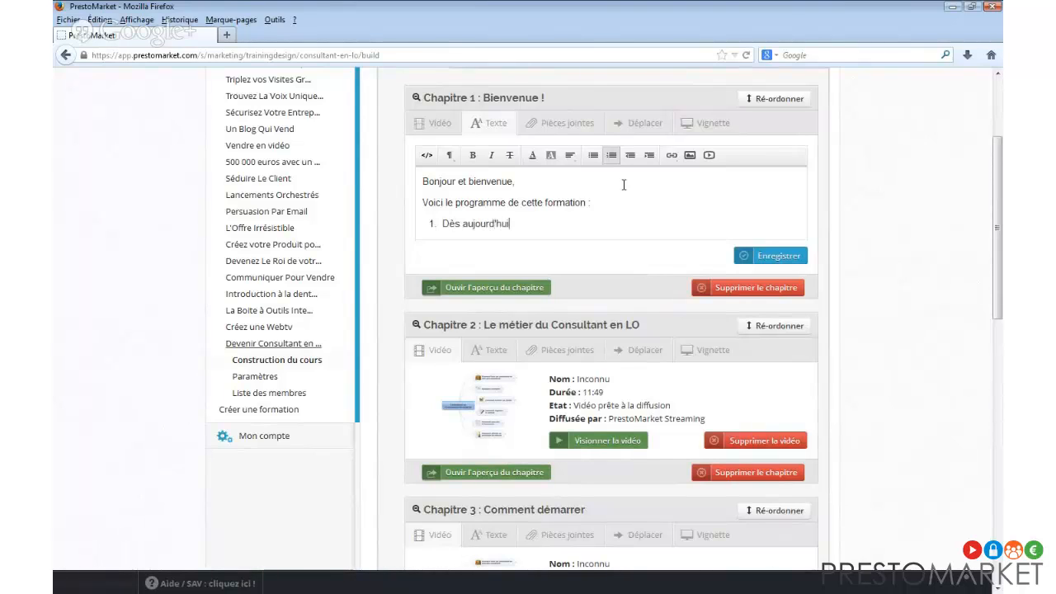
pyautogui.write(', ????')
pyautogui.press('Return')
pyautogui.write('Da')
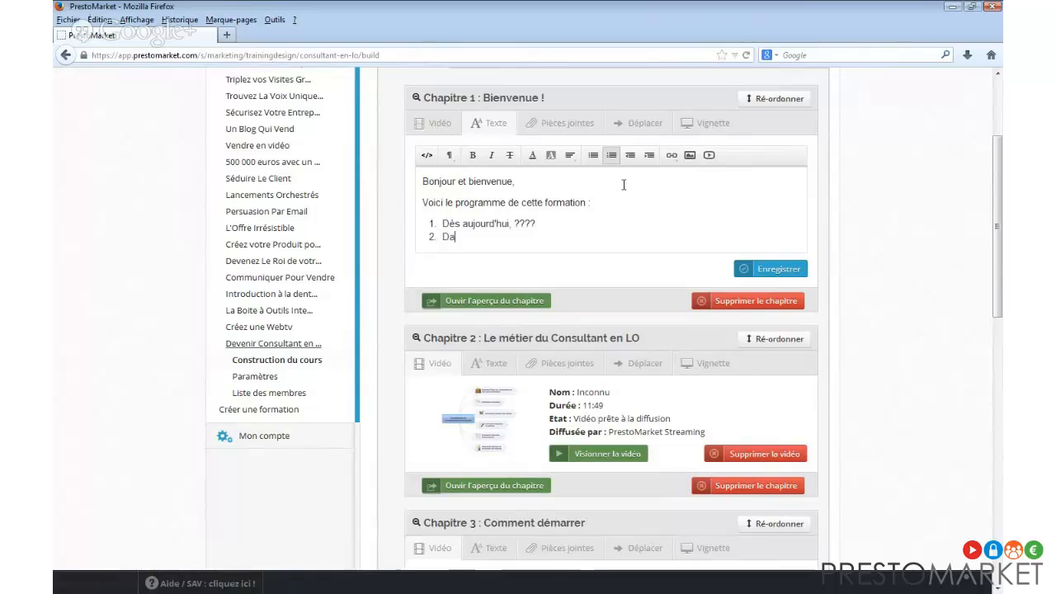
pyautogui.write('ns 30 jours, XYZ')
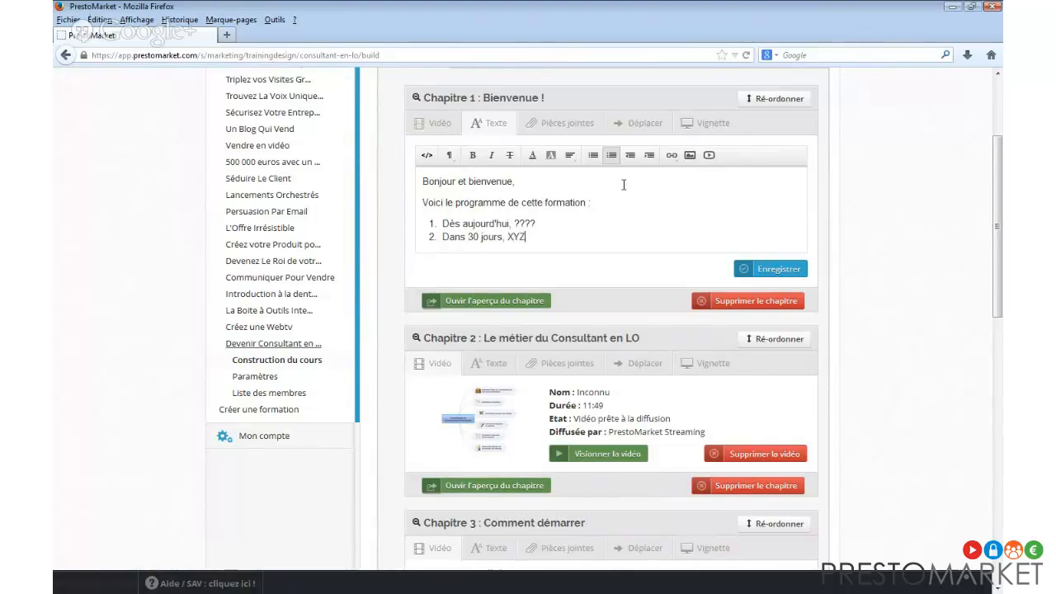
pyautogui.press('Return')
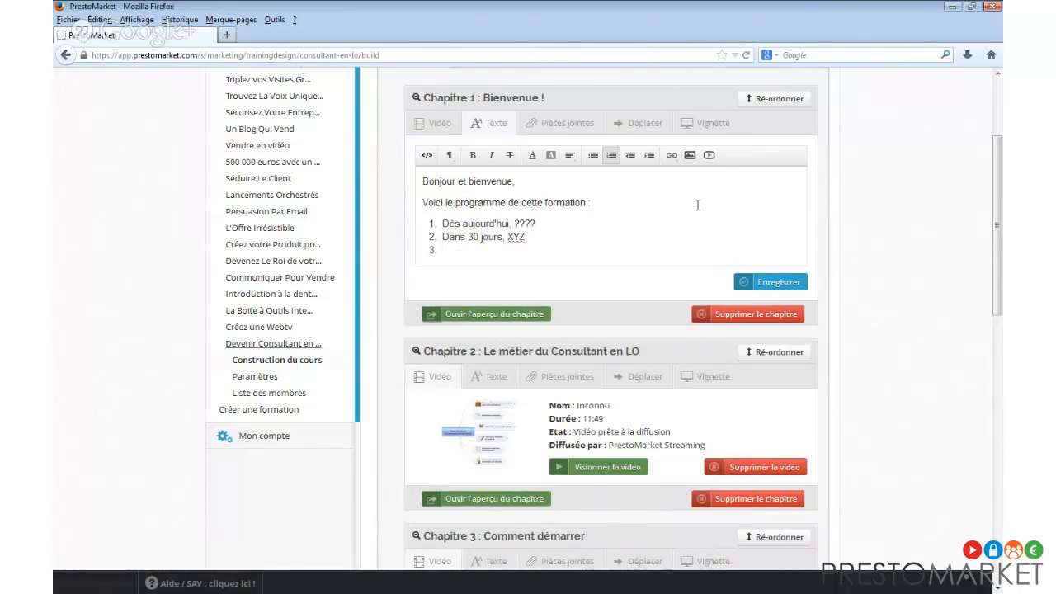
pyautogui.click(775, 282)
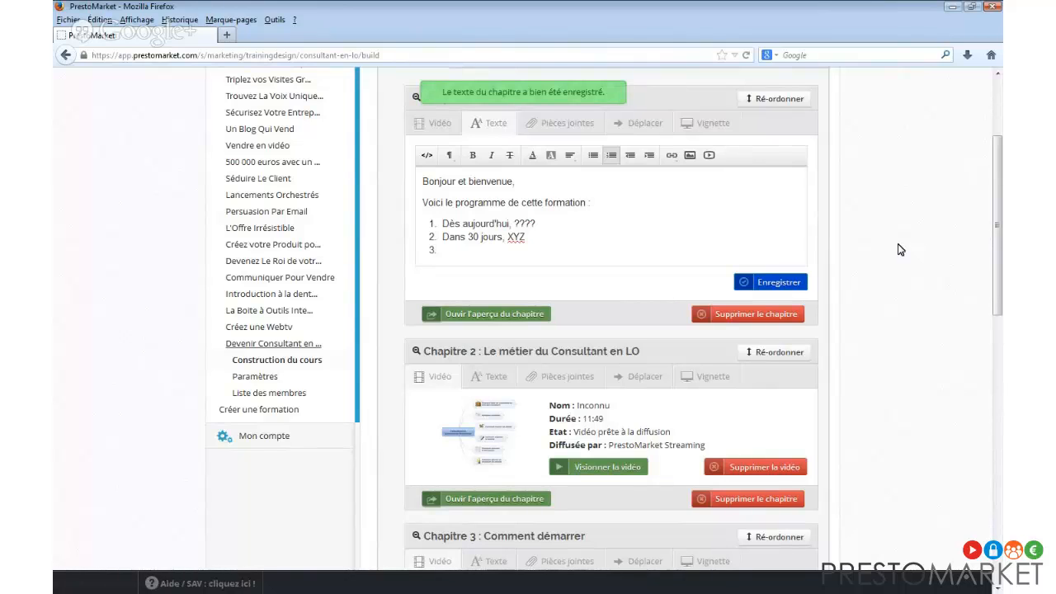
pyautogui.scroll(2, 901, 247)
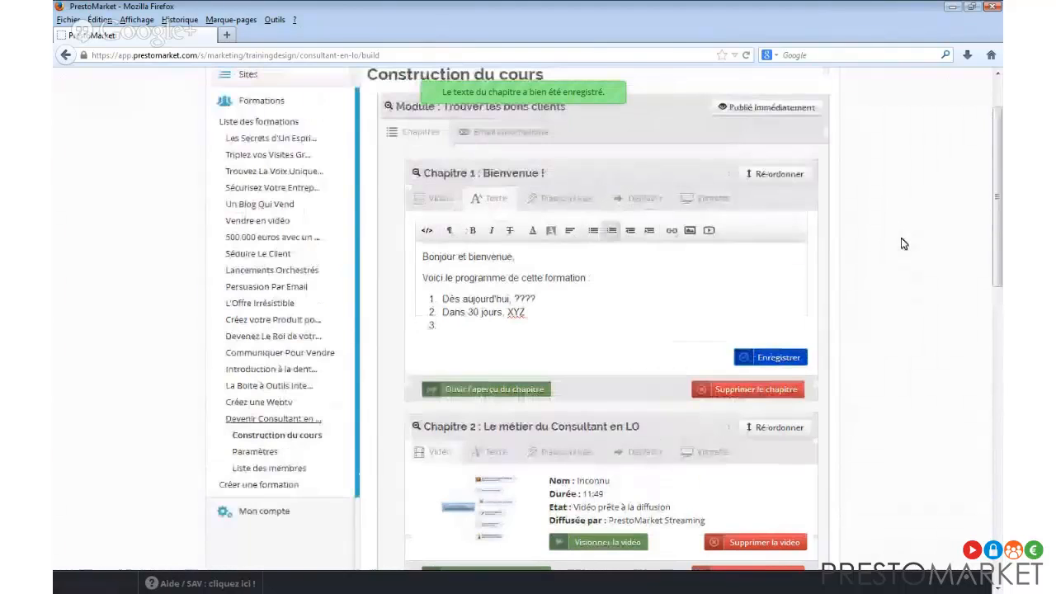
pyautogui.scroll(-8, 901, 244)
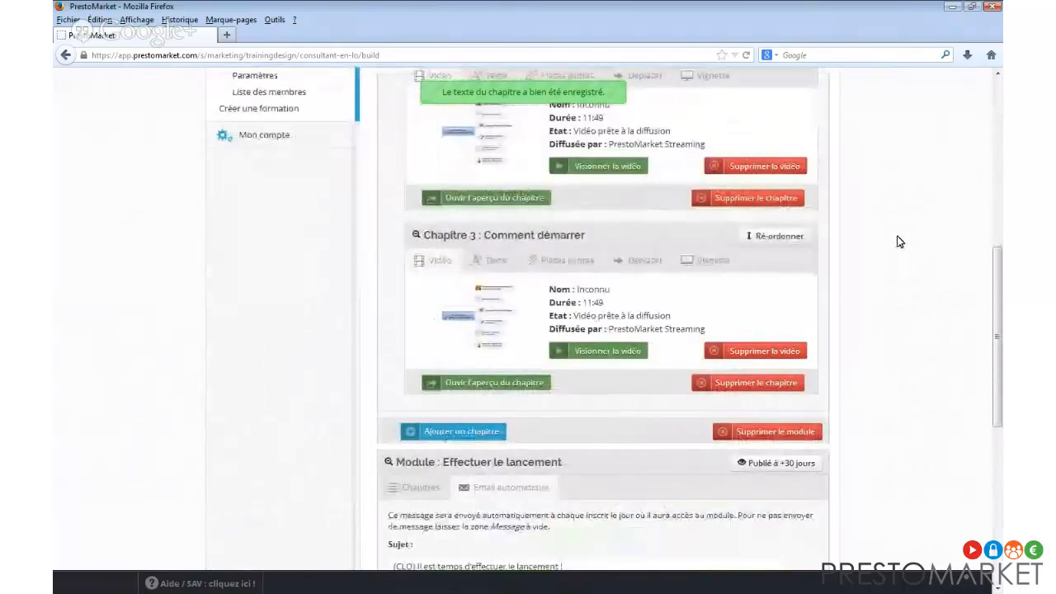
pyautogui.scroll(5, 899, 241)
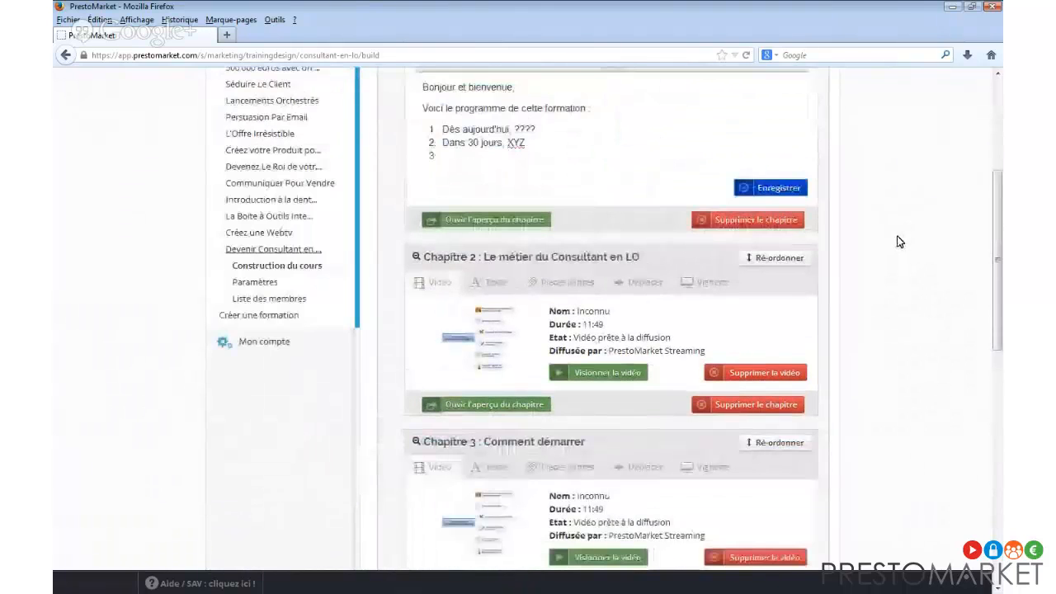
pyautogui.scroll(4, 873, 289)
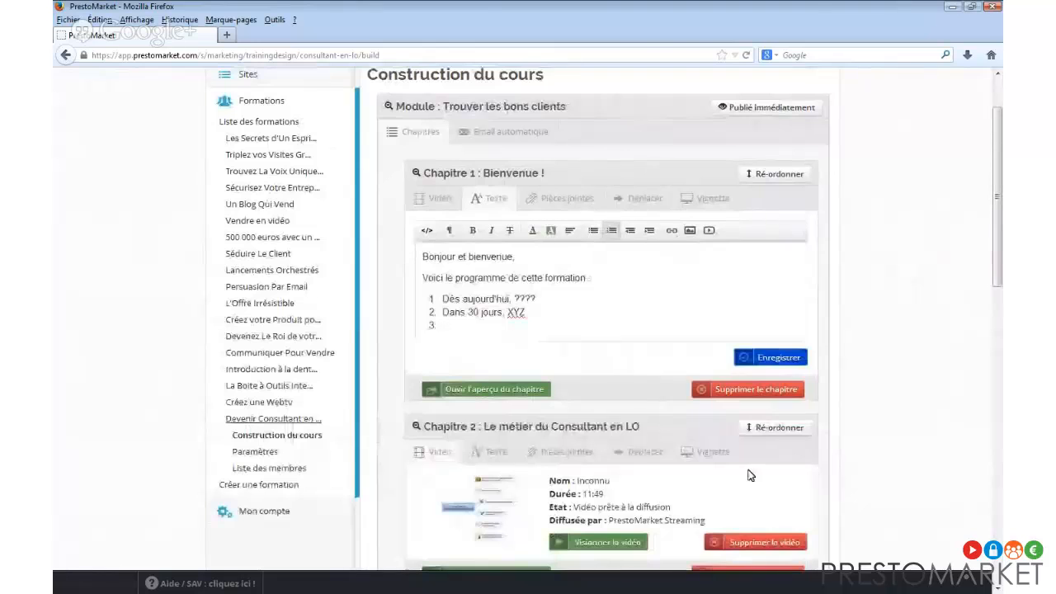
pyautogui.scroll(-5, 747, 470)
pyautogui.scroll(-1, 746, 470)
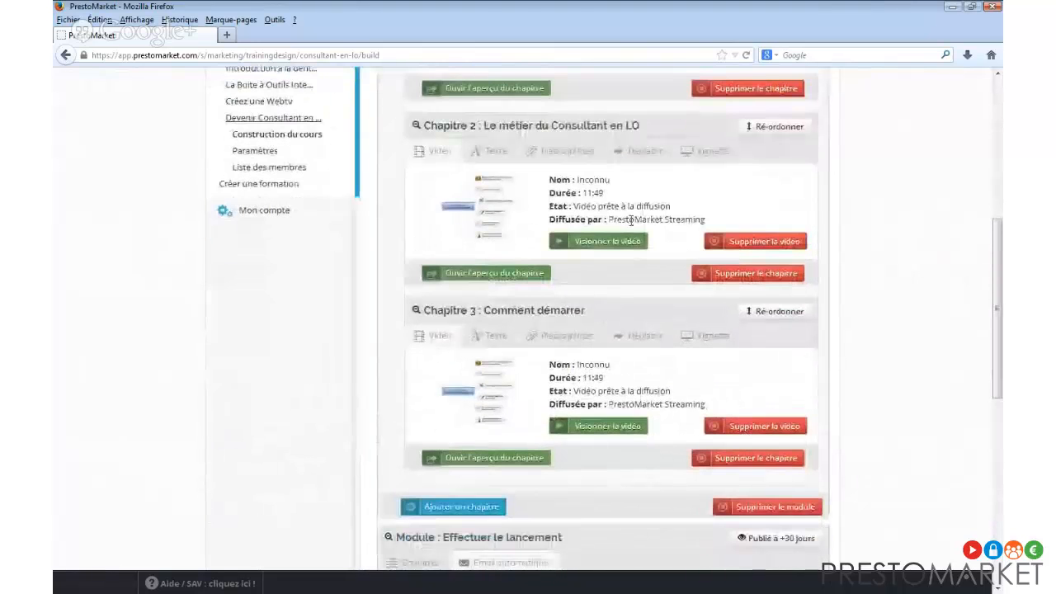
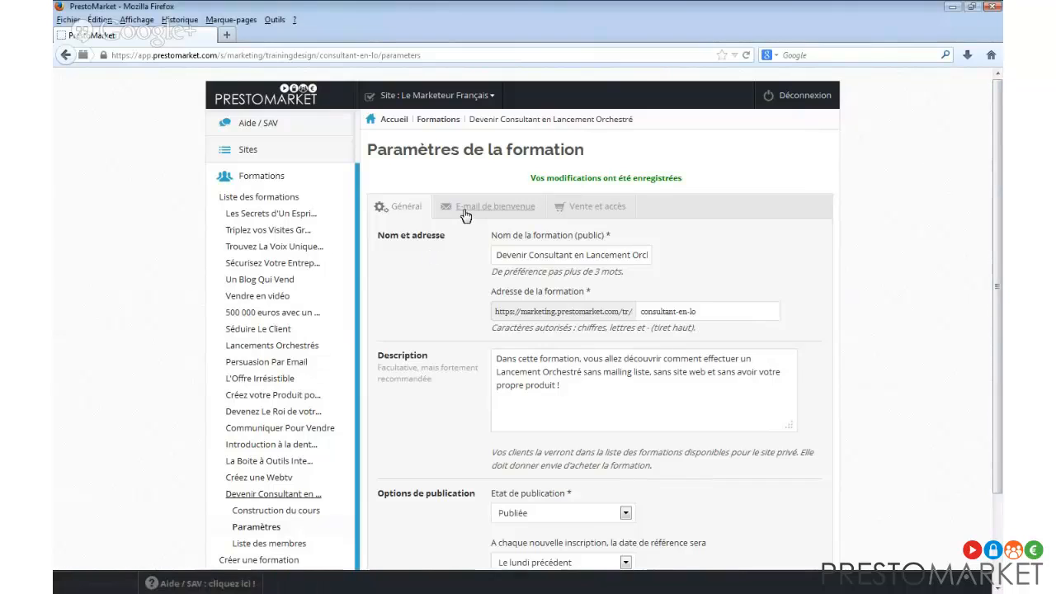
# Review the course's welcome e-mail message, then show its Vente et accès settings.
pyautogui.click(467, 208)
pyautogui.click(707, 252)
pyautogui.scroll(-1, 685, 260)
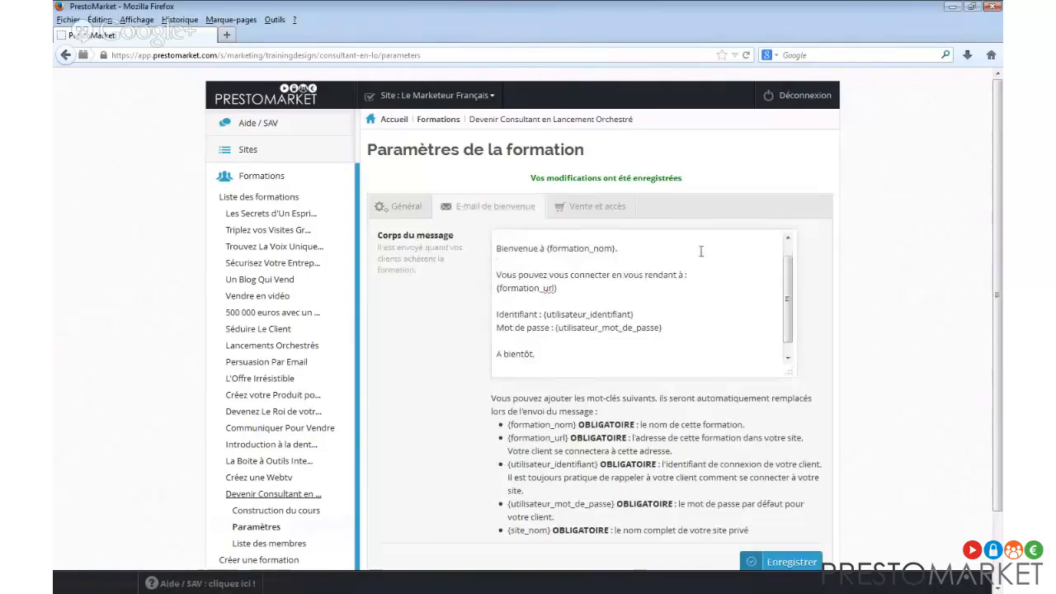
pyautogui.scroll(1, 630, 272)
pyautogui.scroll(-1, 645, 302)
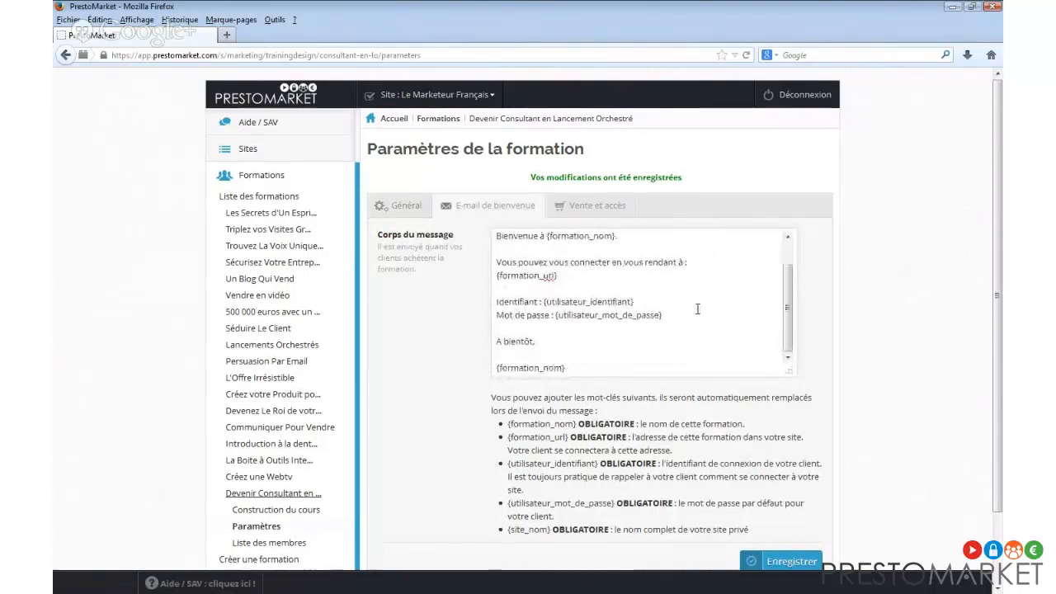
pyautogui.scroll(1, 698, 309)
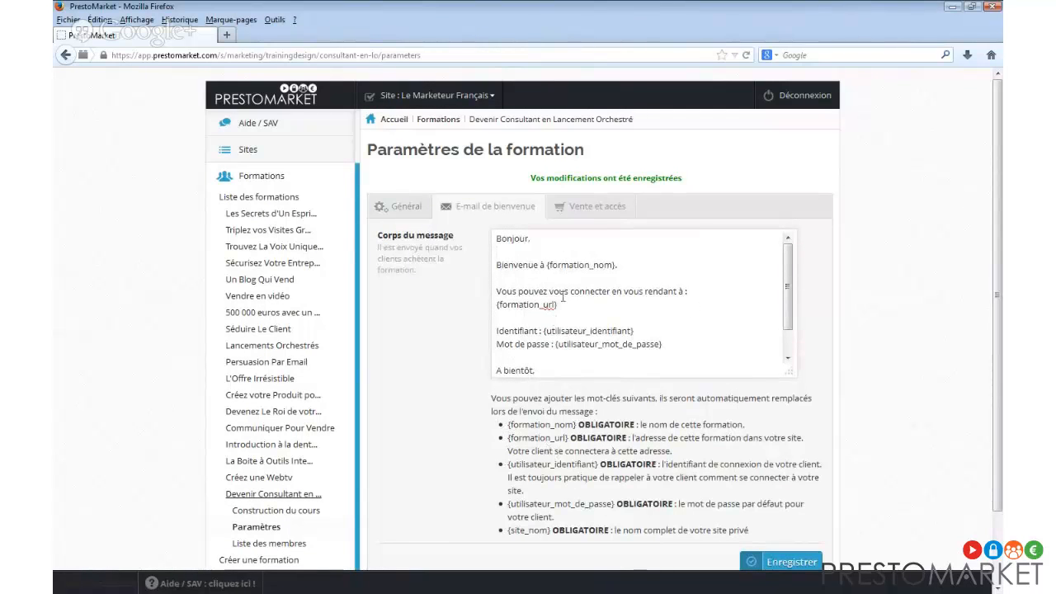
pyautogui.scroll(-1, 594, 319)
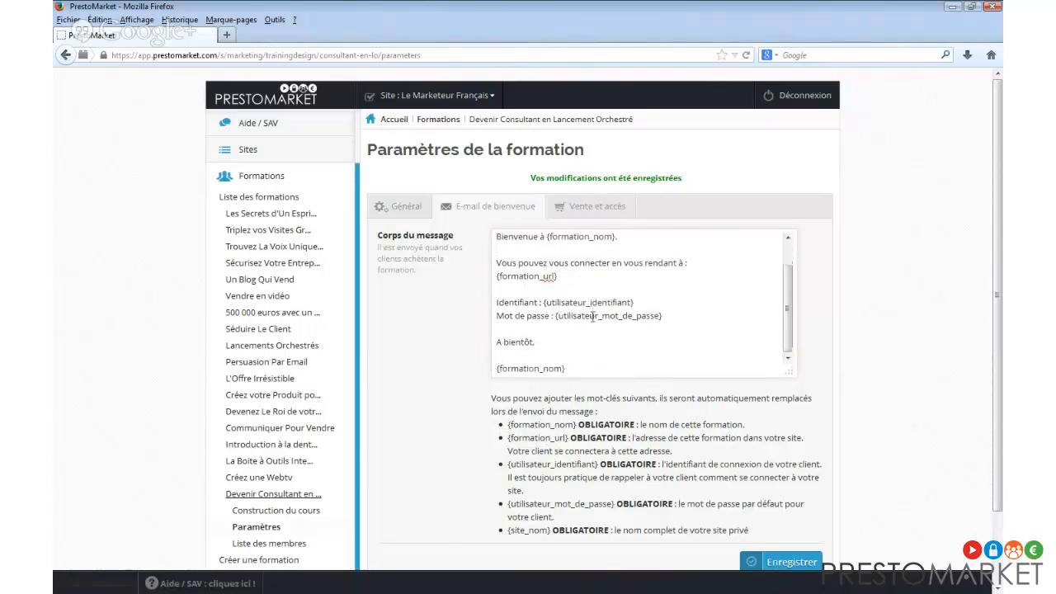
pyautogui.scroll(1, 580, 276)
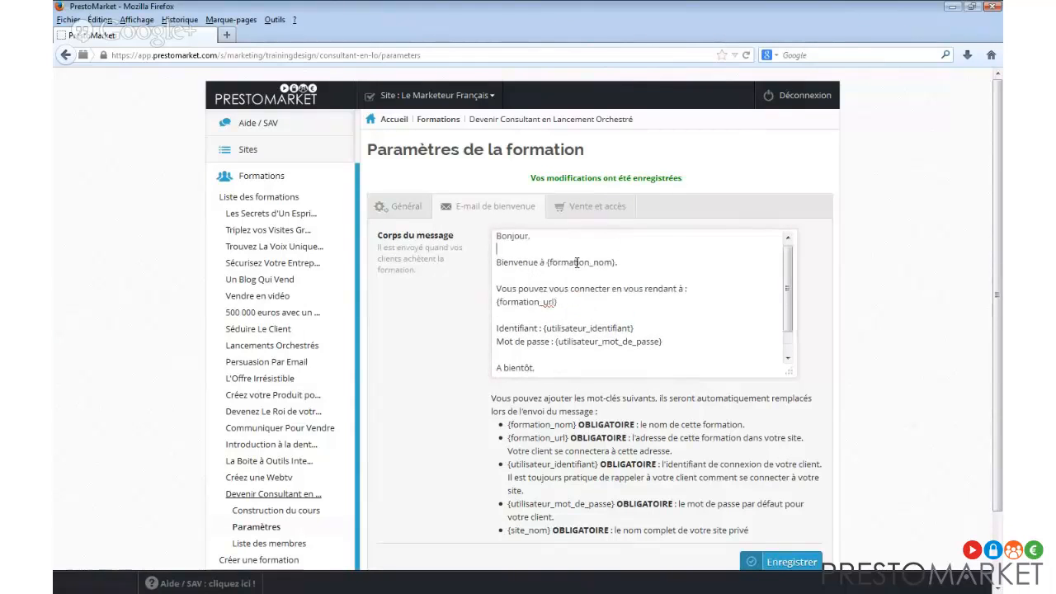
pyautogui.click(597, 207)
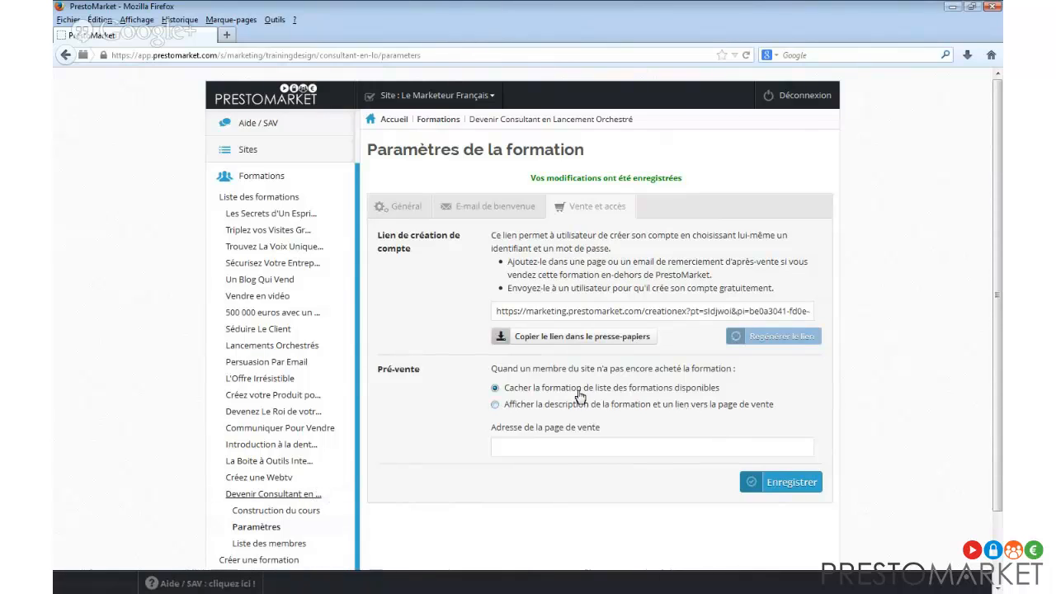
# Switch Pré-vente to showing the description, then back to Cacher la formation.
pyautogui.click(534, 406)
pyautogui.click(541, 389)
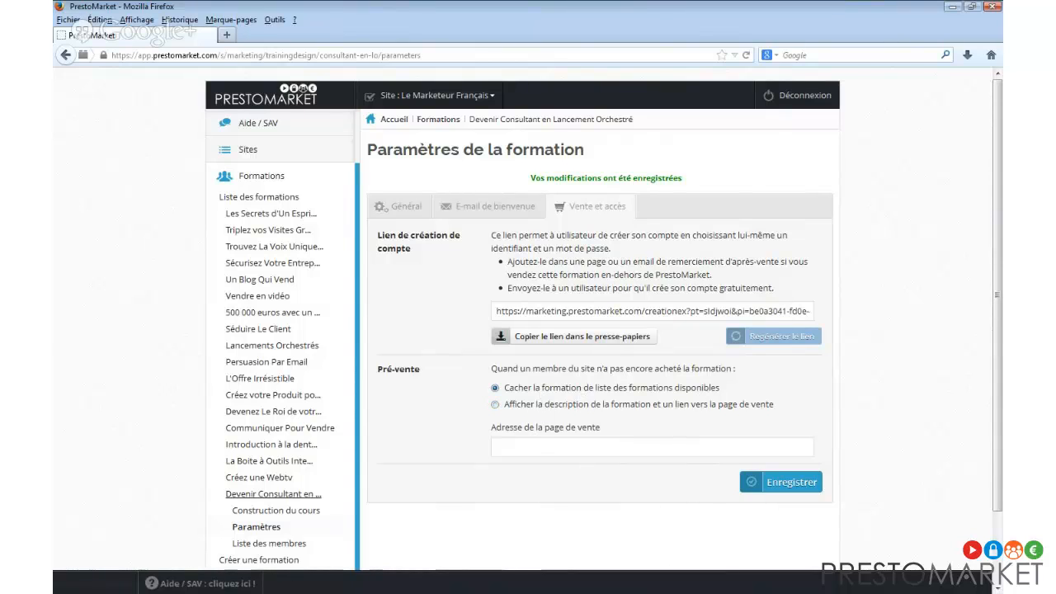
pyautogui.hotkey('alt', 'Tab')
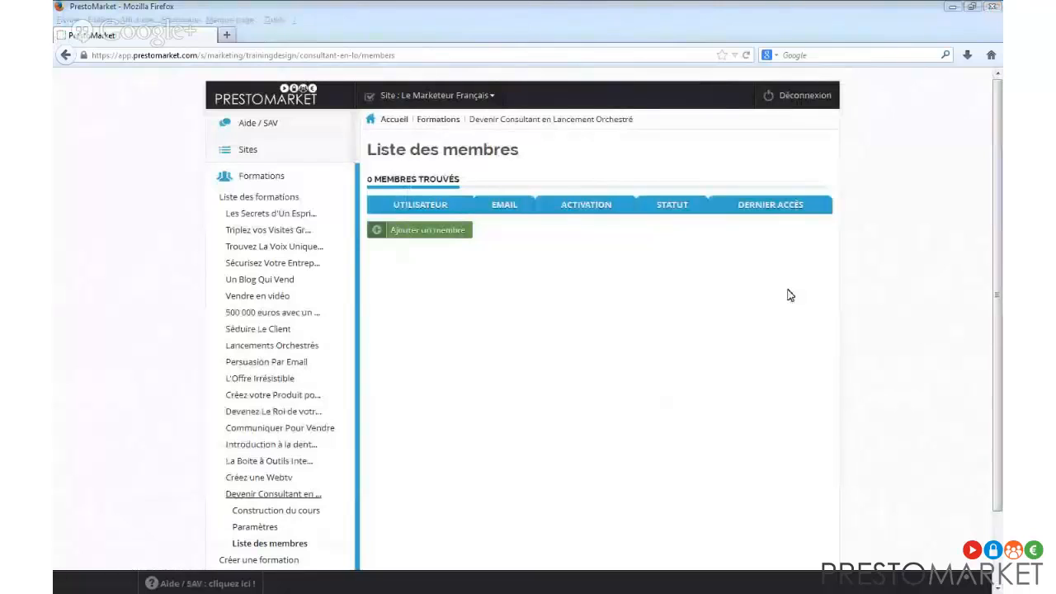
# Add a new course member, entering their e-mail address, first name and last name.
pyautogui.click(453, 232)
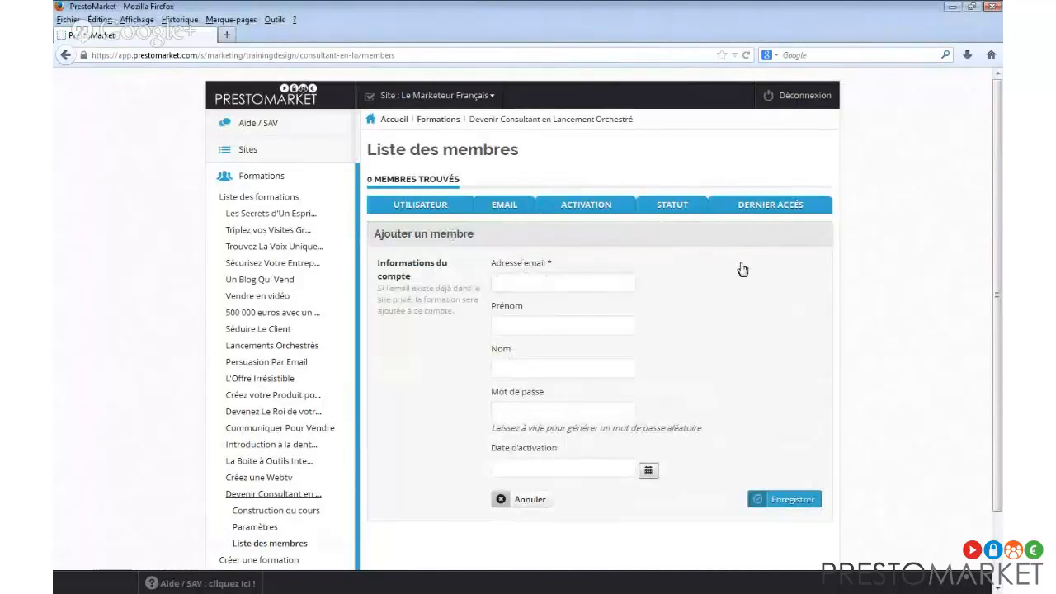
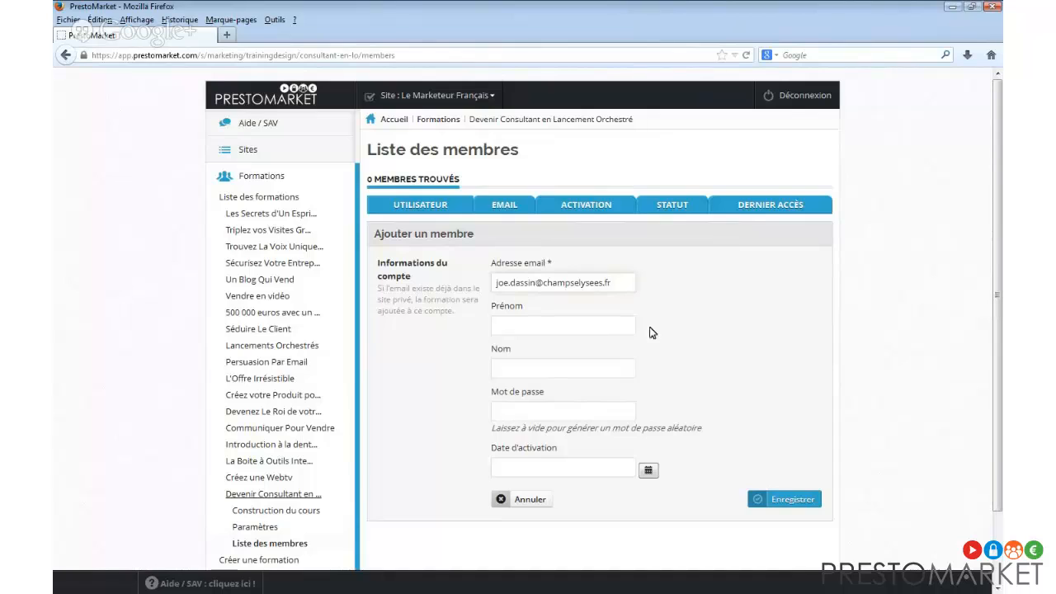
pyautogui.click(597, 326)
pyautogui.press('Tab')
# Give the new member a password and save the member.
pyautogui.tripleClick(614, 283)
pyautogui.hotkey('ctrl', 'c')
pyautogui.click(589, 410)
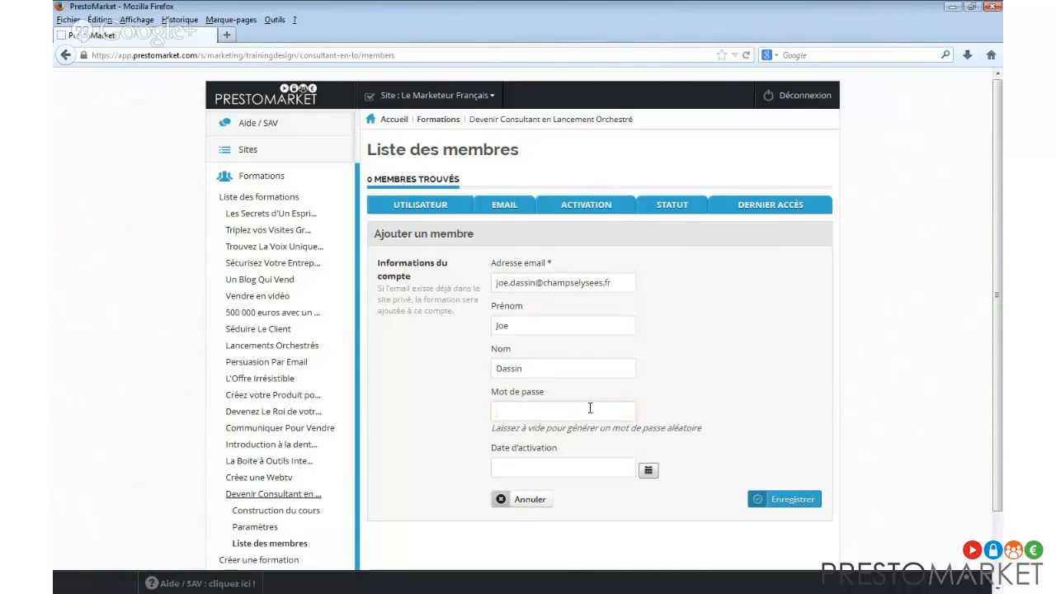
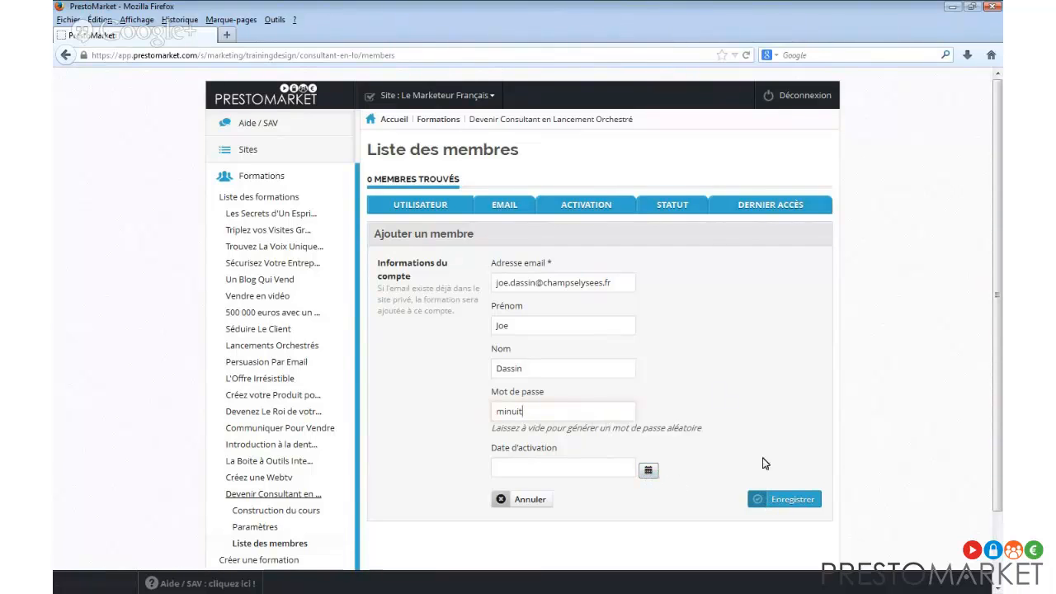
pyautogui.click(807, 500)
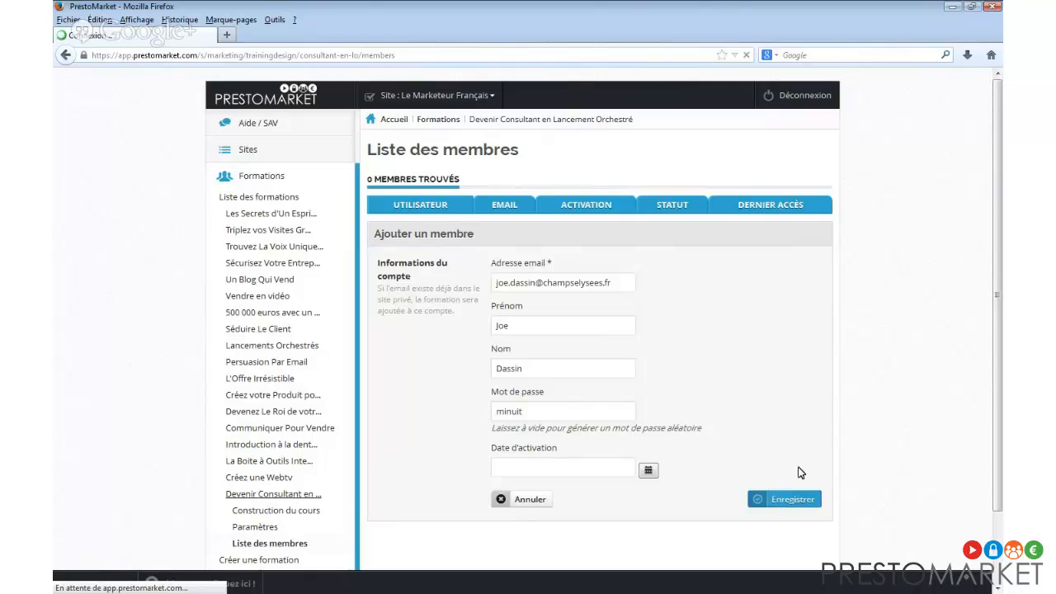
pyautogui.hotkey('alt', 'Tab')
# Log in as the new member in Internet Explorer, staying connected for 7 days.
pyautogui.moveTo(721, 412); pyautogui.dragTo(535, 113)
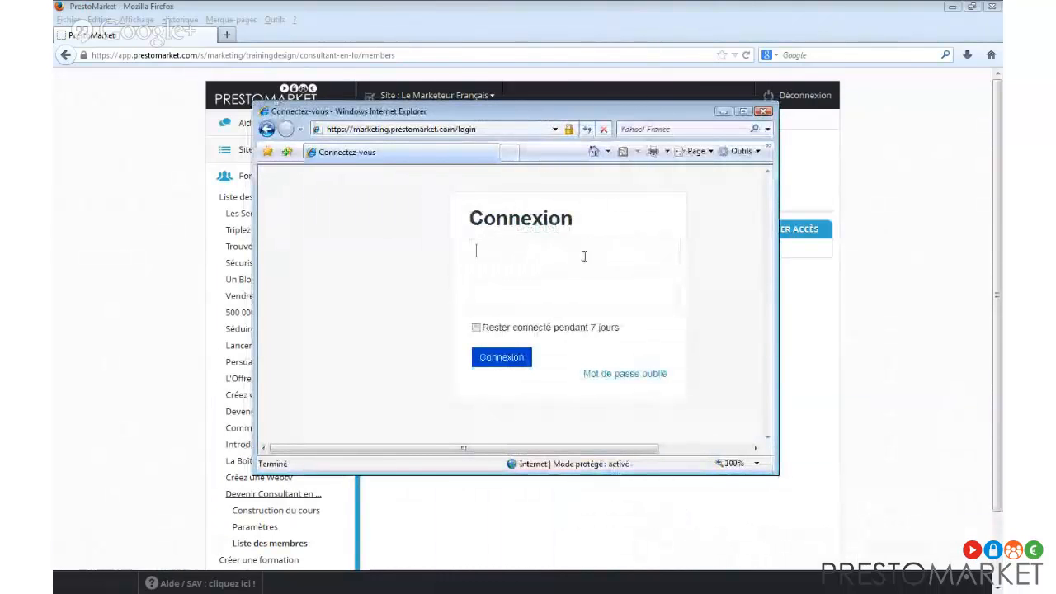
pyautogui.hotkey('ctrl', 'v')
pyautogui.press('Tab')
pyautogui.write('*****')
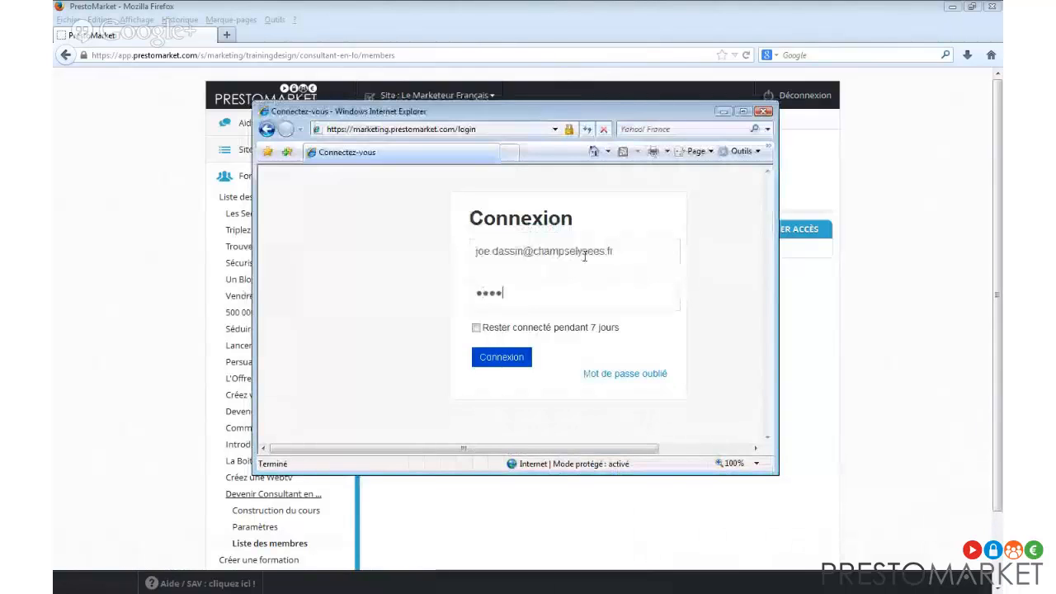
pyautogui.write('*')
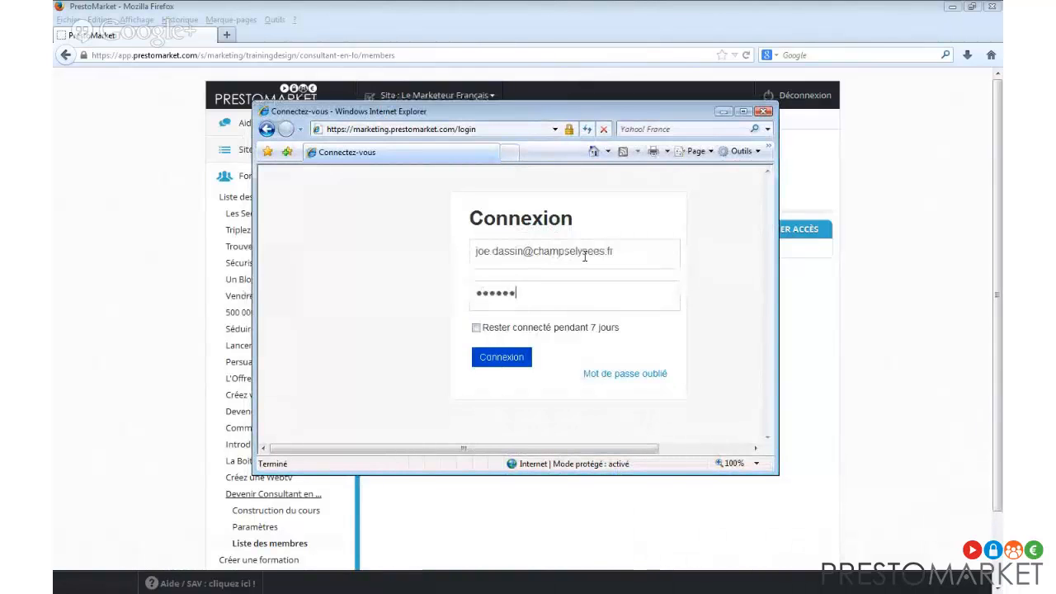
pyautogui.click(487, 330)
pyautogui.click(499, 357)
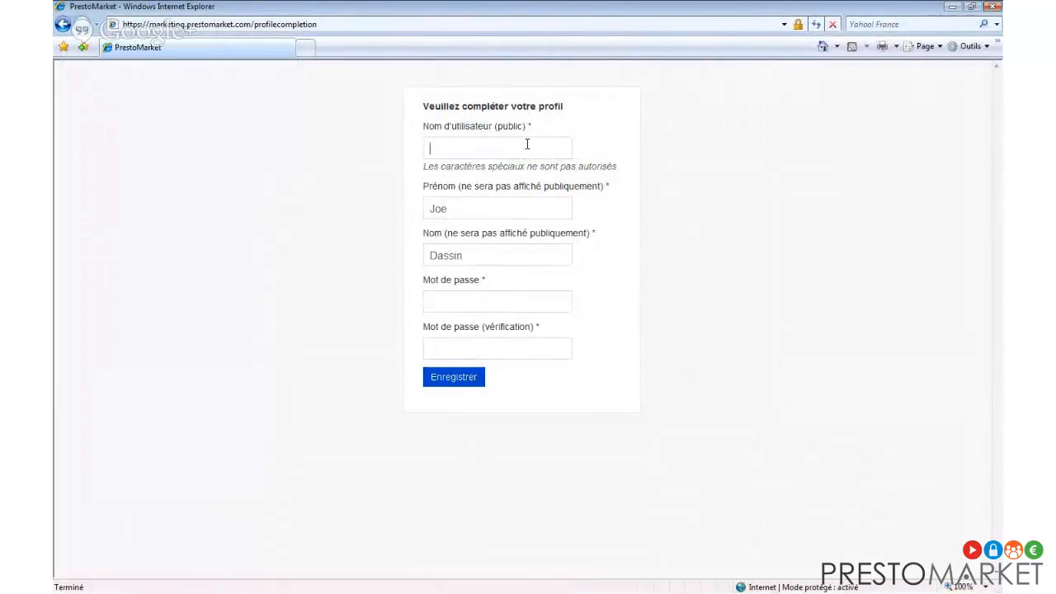
# Complete the member profile with a public username and a confirmed password, and save it.
pyautogui.write('La Bande à Bono')
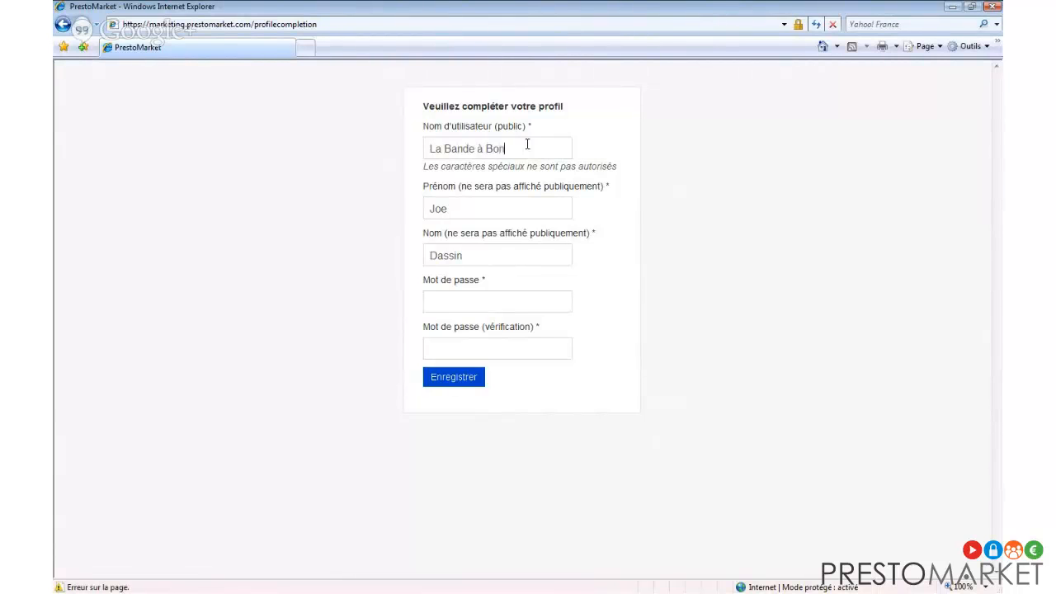
pyautogui.click(529, 303)
pyautogui.write('••••••••')
pyautogui.click(553, 345)
pyautogui.write('••••••••')
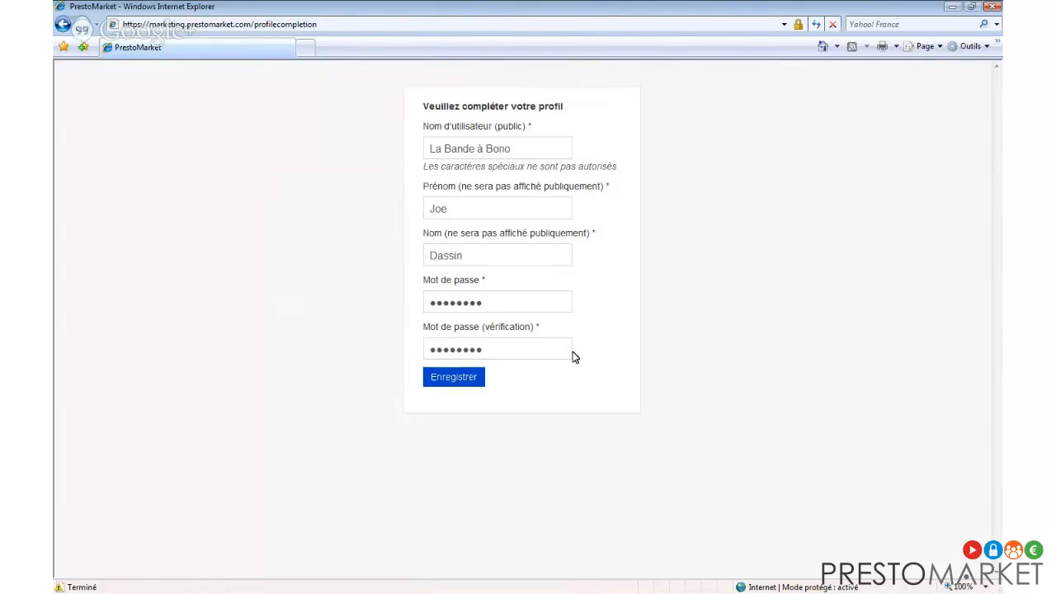
pyautogui.click(473, 385)
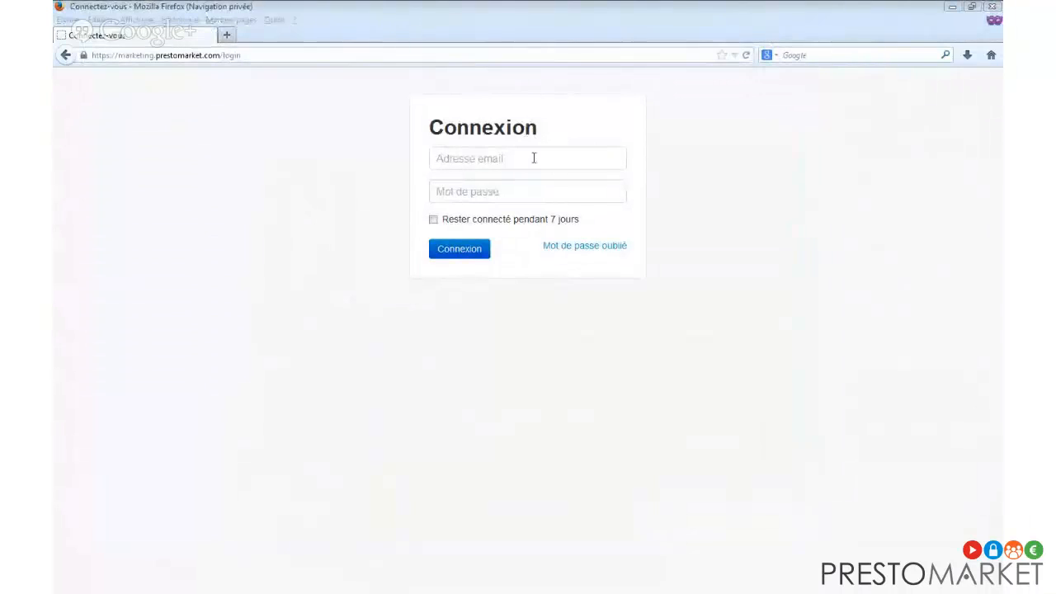
# Look at the forgotten-password recovery page, then go back to the login page.
pyautogui.click(532, 158)
pyautogui.click(600, 247)
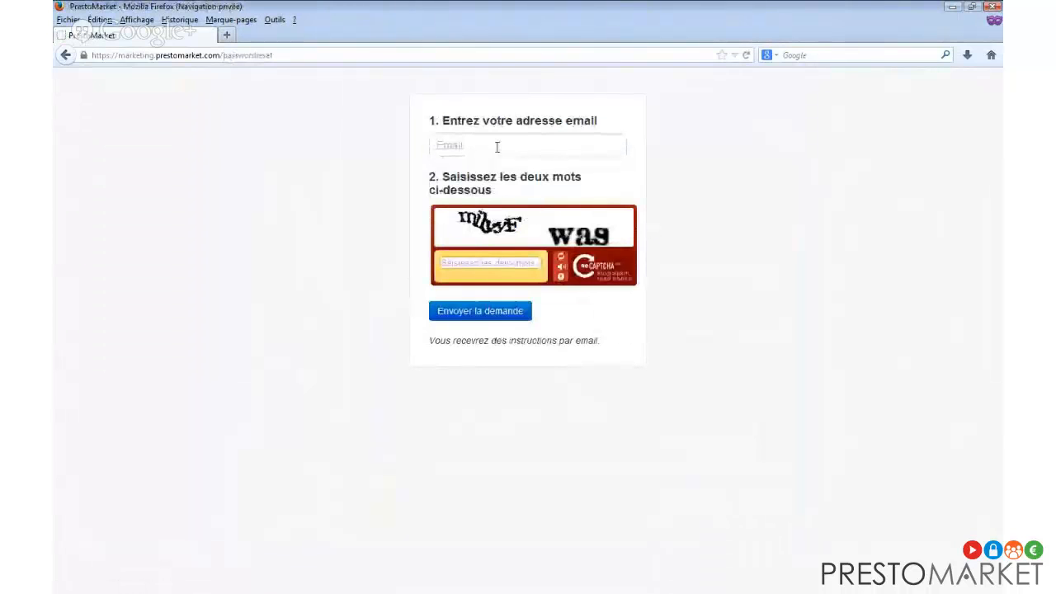
pyautogui.click(497, 147)
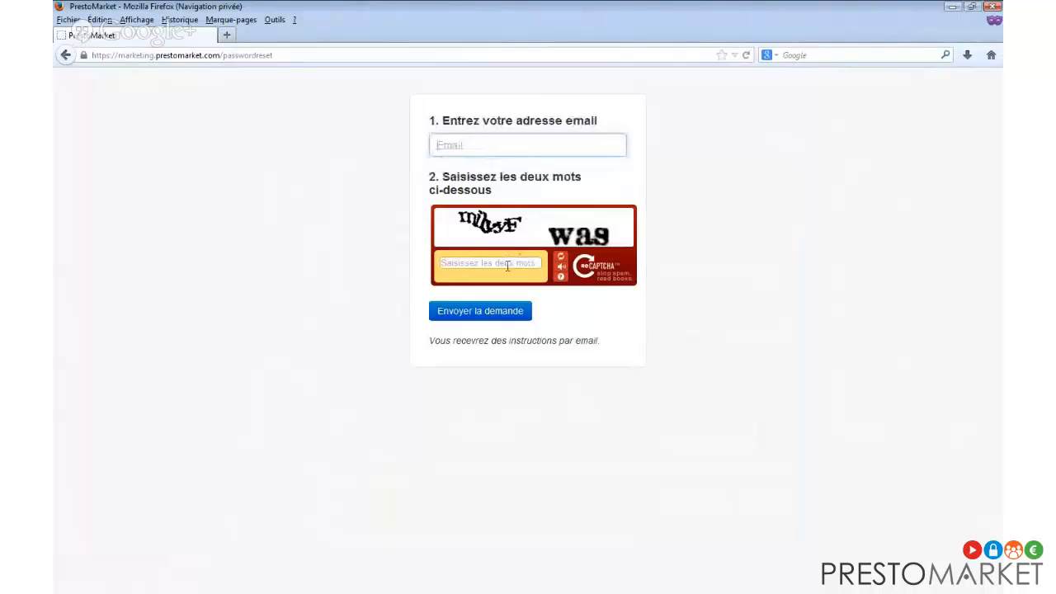
pyautogui.rightClick(728, 247)
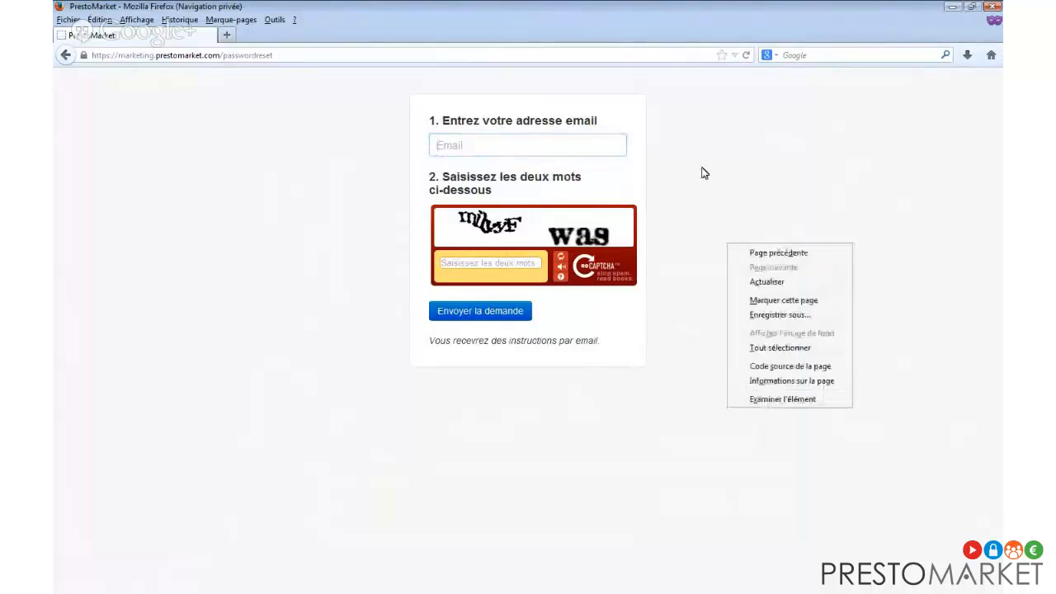
pyautogui.click(697, 170)
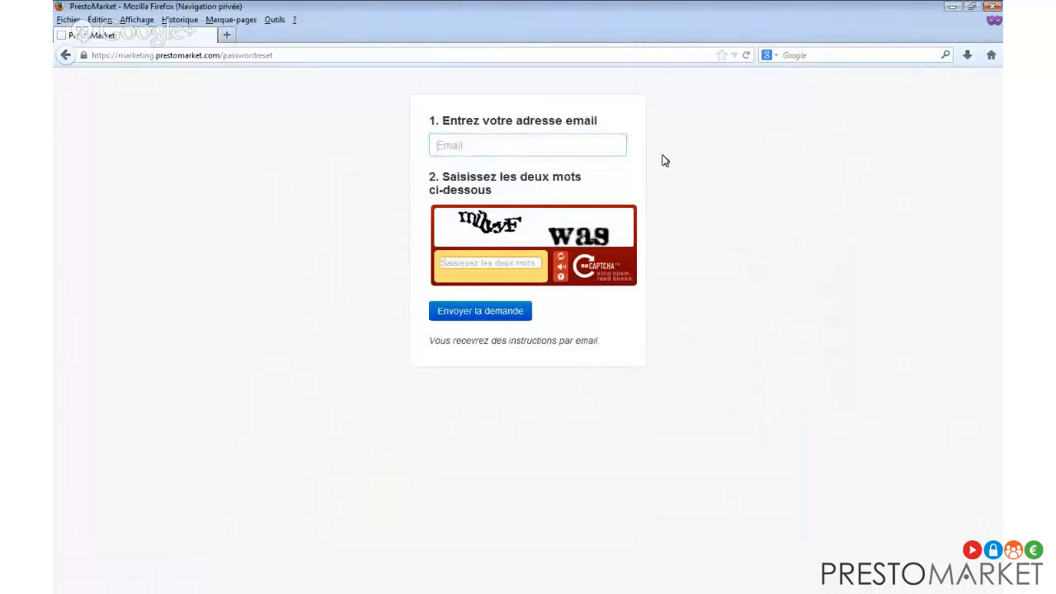
pyautogui.click(66, 55)
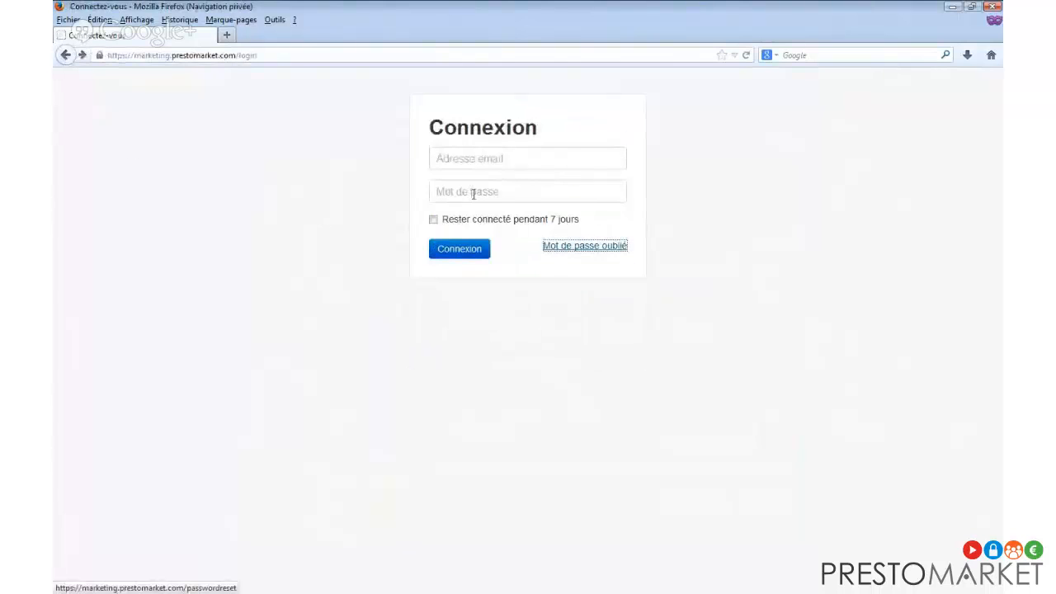
# Sign in with the member's e-mail and password, staying connected 7 days, retrying after the error.
pyautogui.click(482, 162)
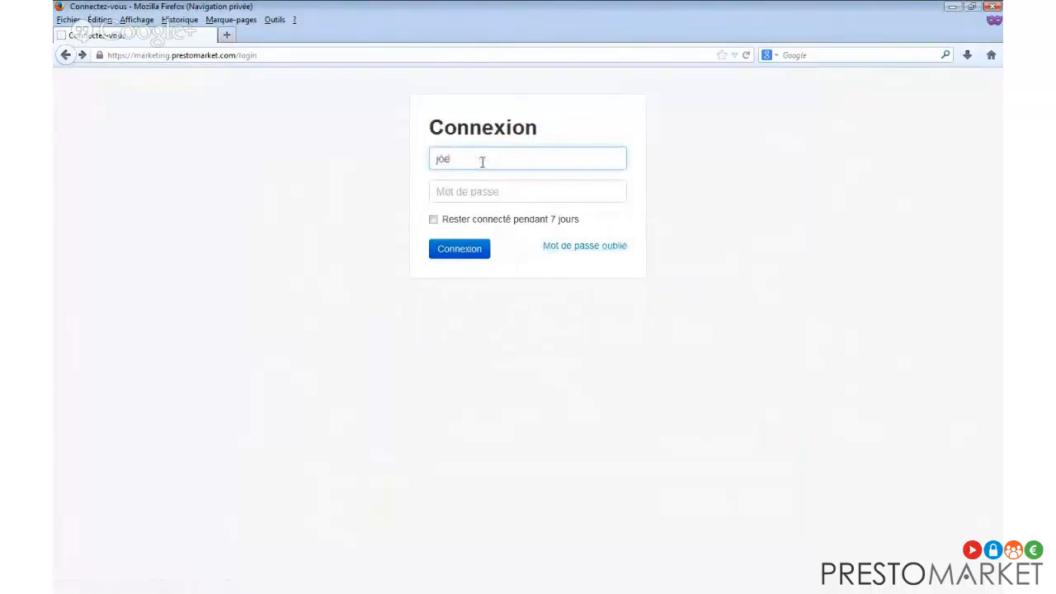
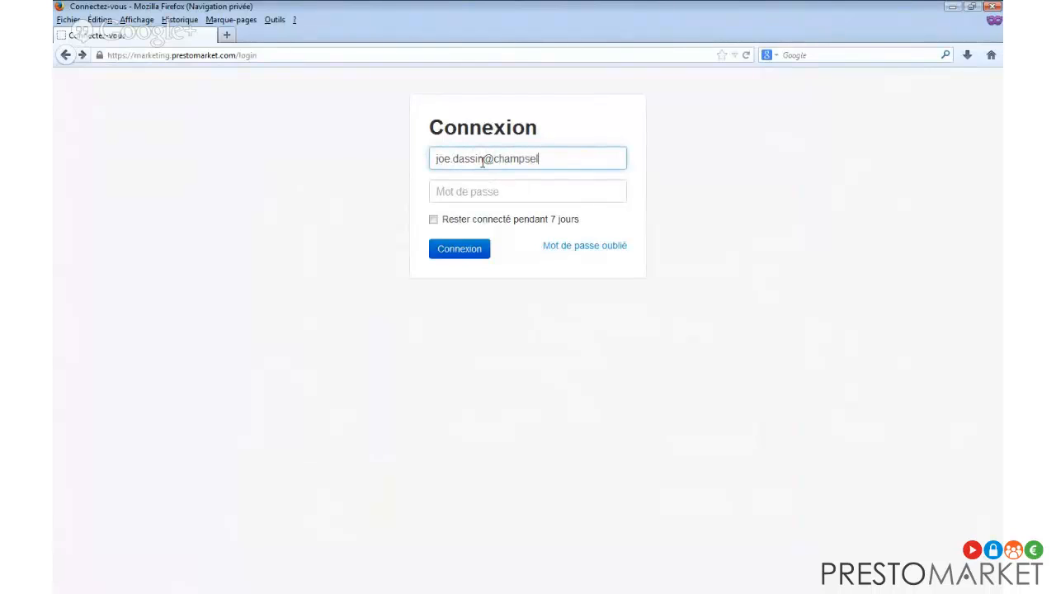
pyautogui.press('Tab')
pyautogui.write('••')
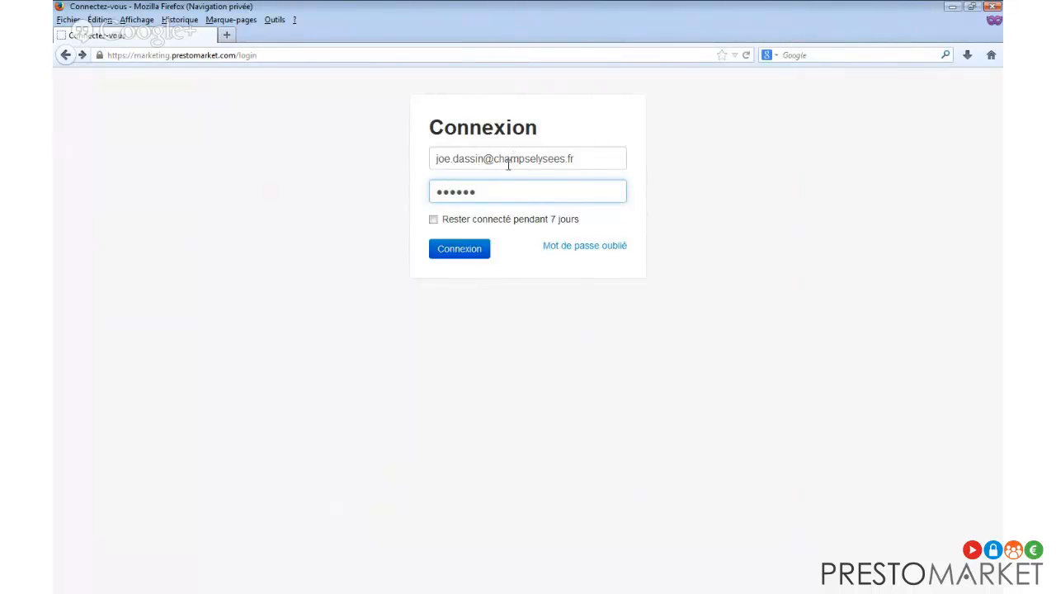
pyautogui.click(502, 221)
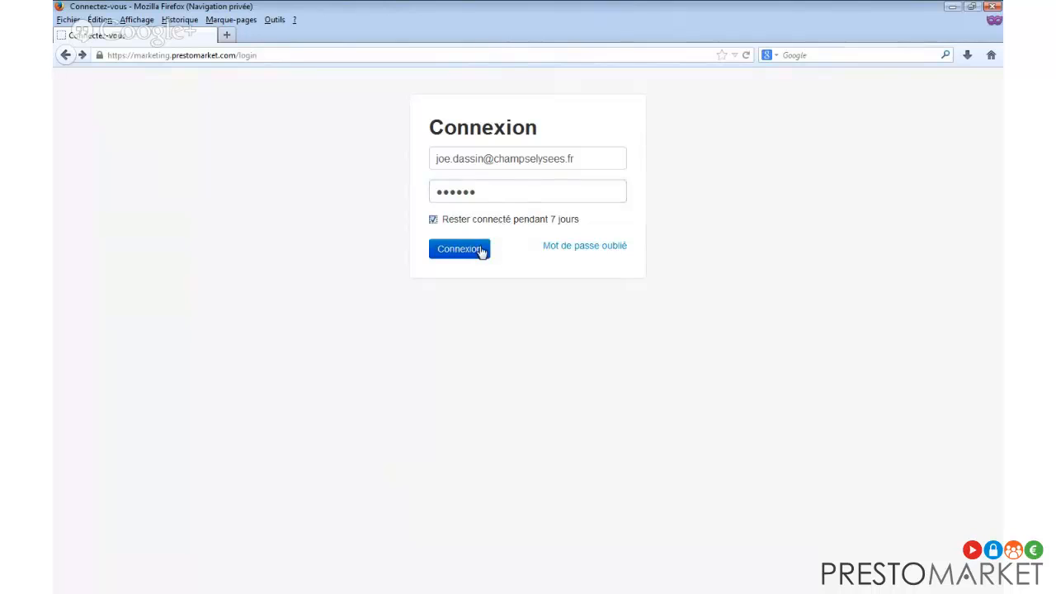
pyautogui.click(482, 252)
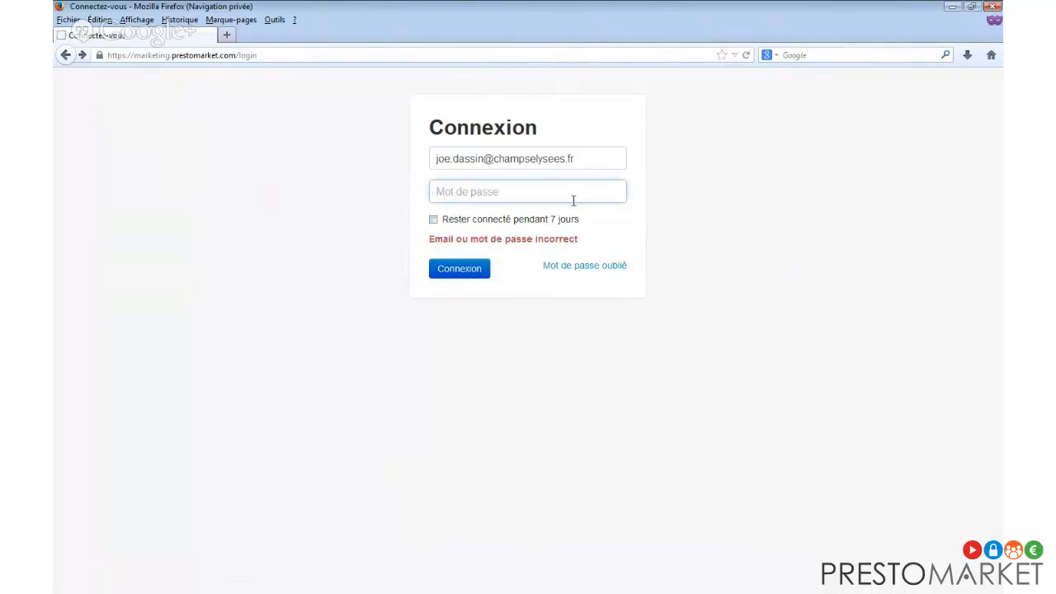
pyautogui.write('••••••••')
pyautogui.click(503, 220)
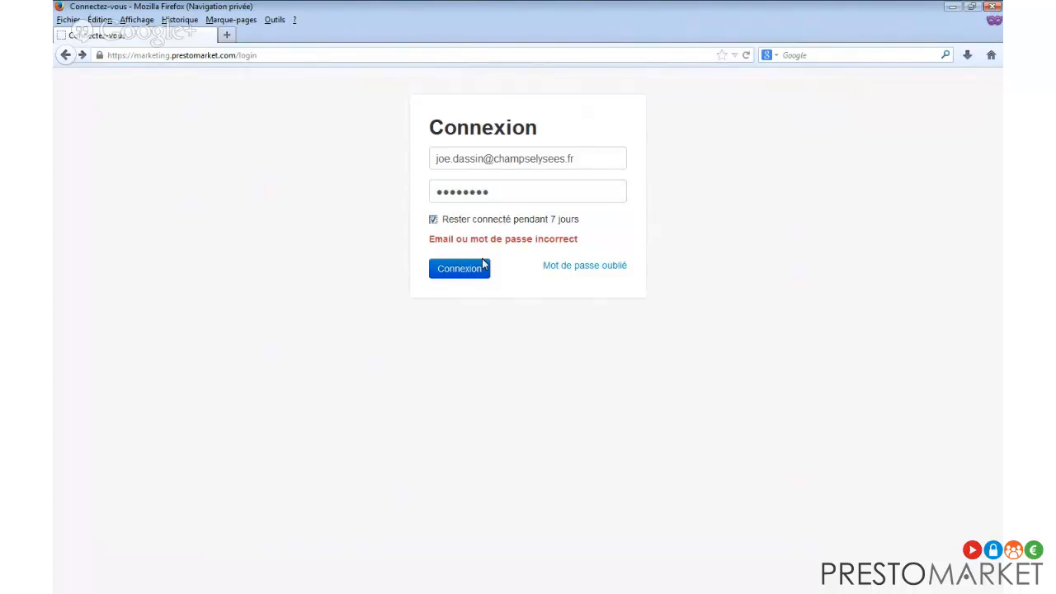
pyautogui.click(482, 264)
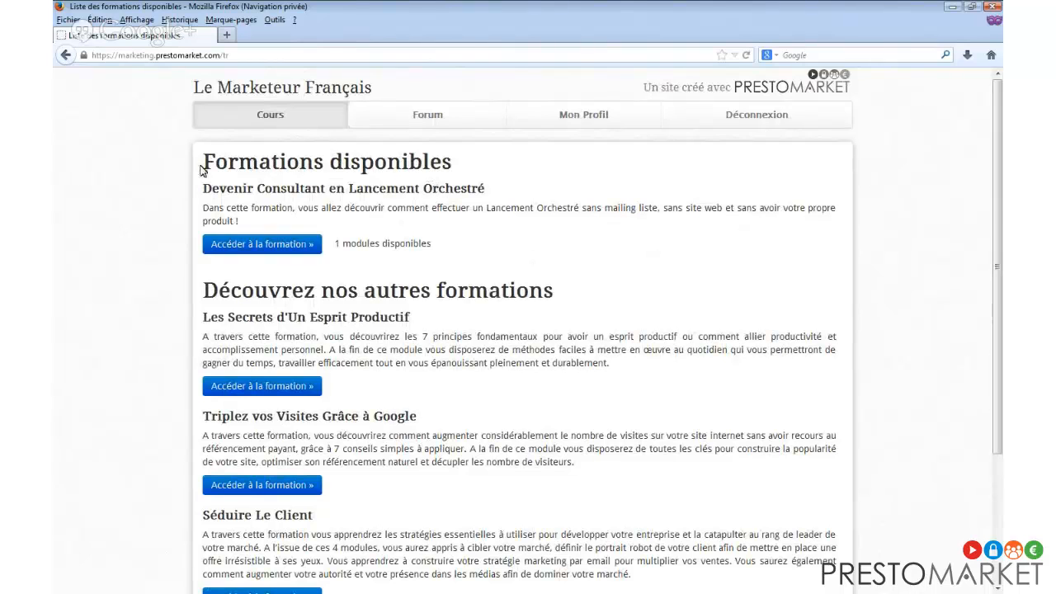
pyautogui.moveTo(201, 169); pyautogui.dragTo(429, 240)
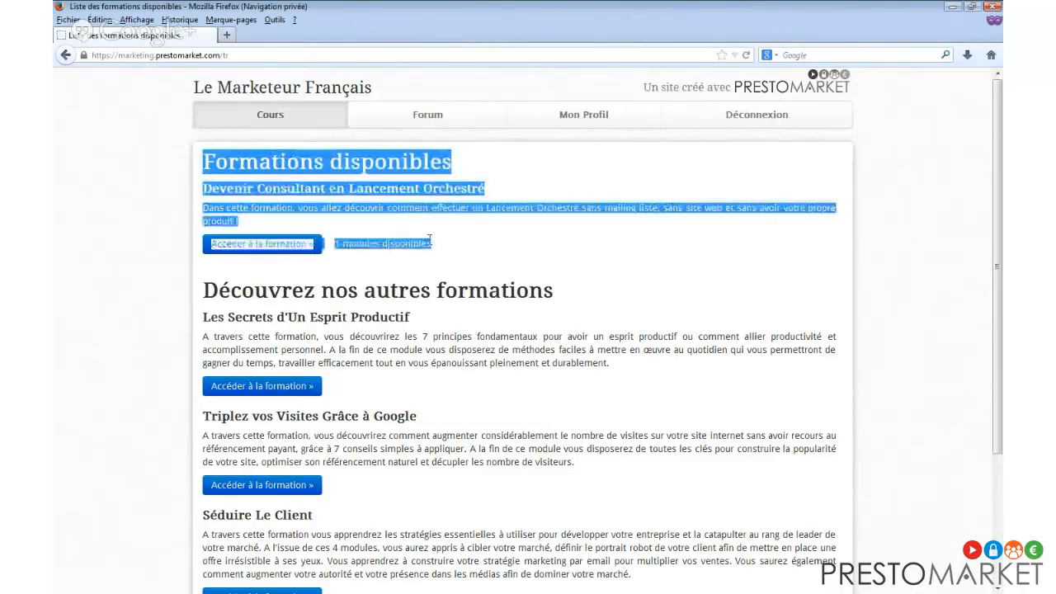
pyautogui.click(443, 188)
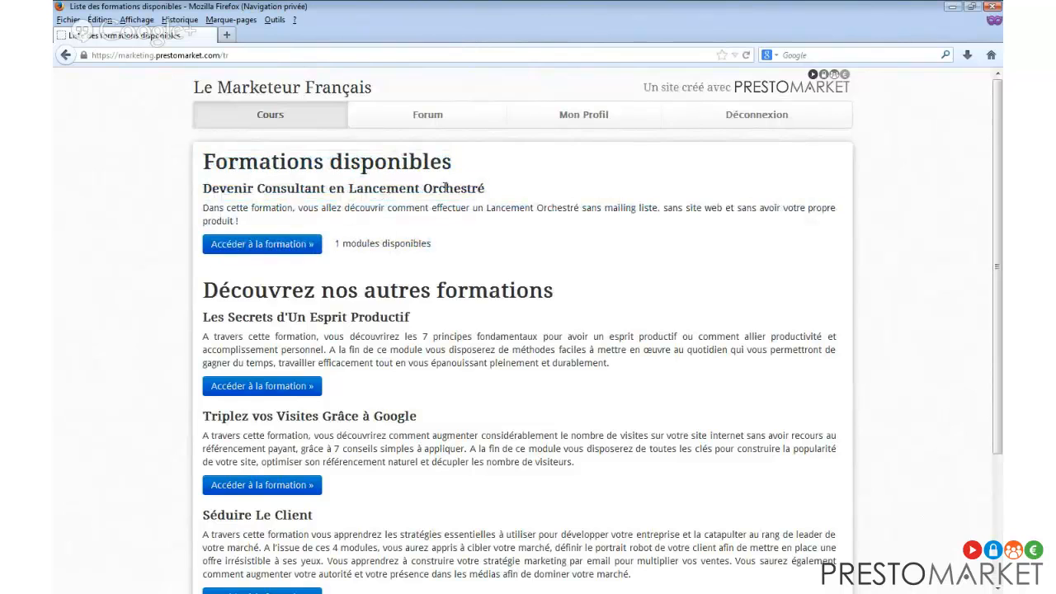
pyautogui.scroll(-1, 596, 257)
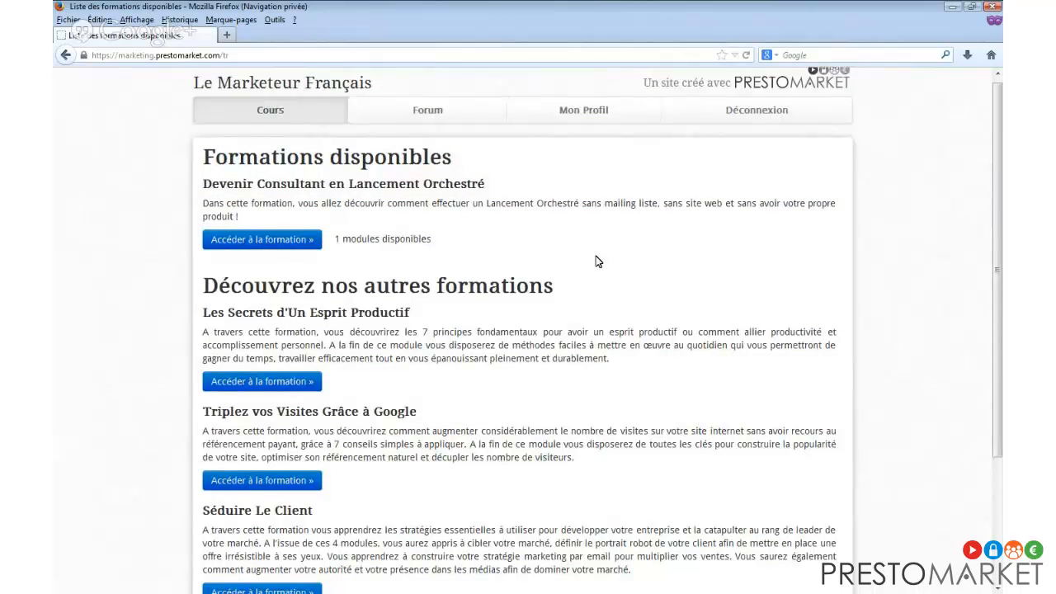
pyautogui.scroll(-3, 598, 261)
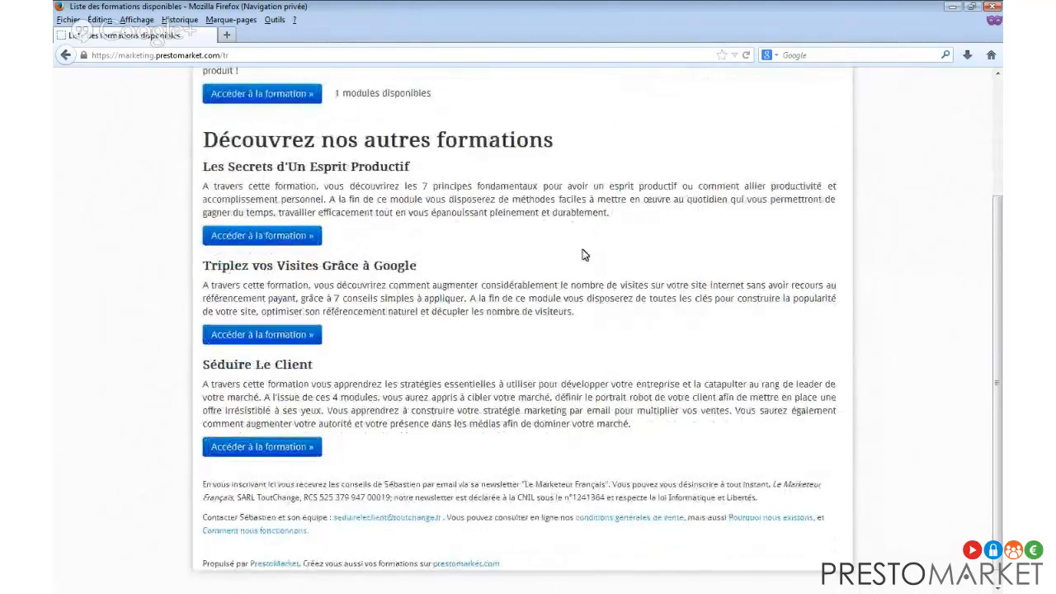
pyautogui.doubleClick(345, 15)
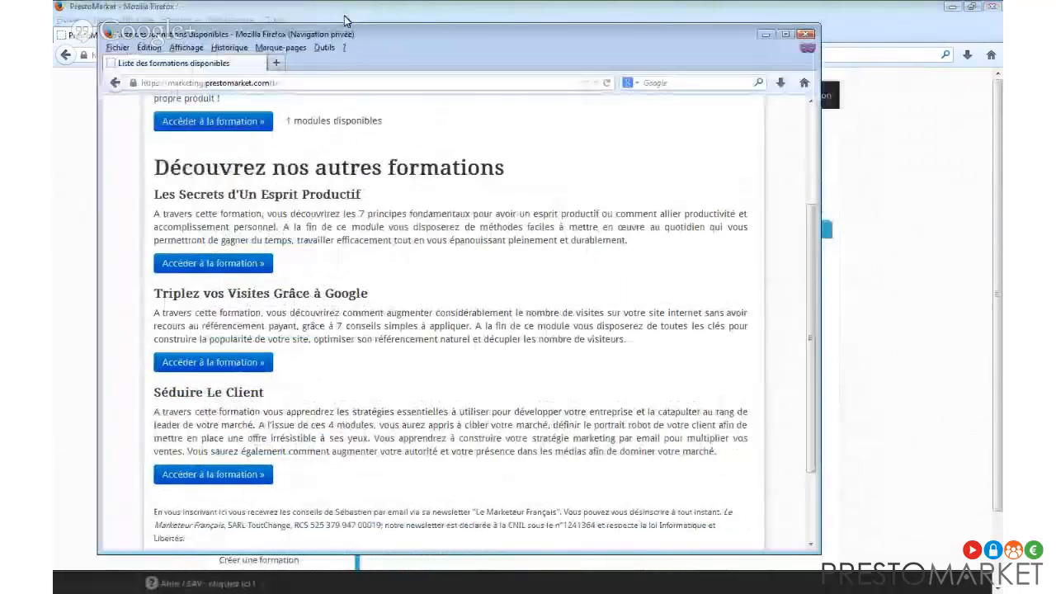
pyautogui.click(345, 18)
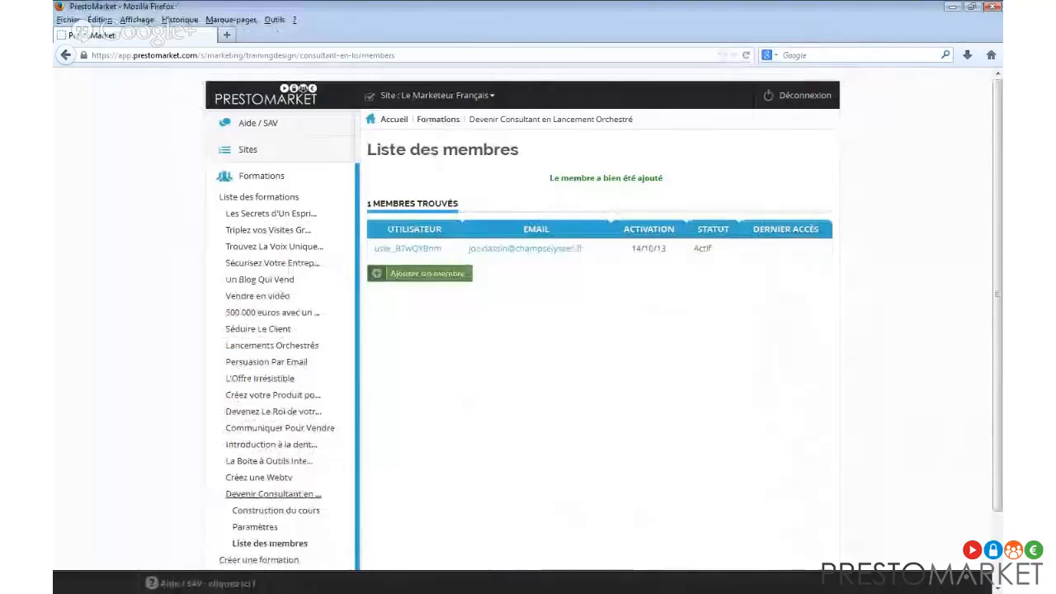
pyautogui.hotkey('alt', 'Tab')
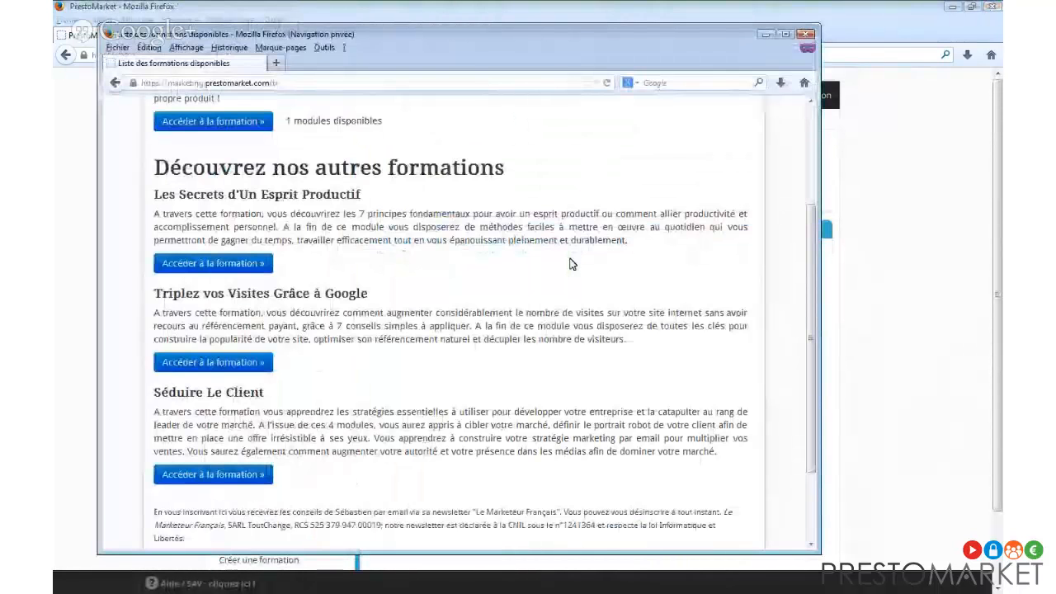
pyautogui.click(786, 34)
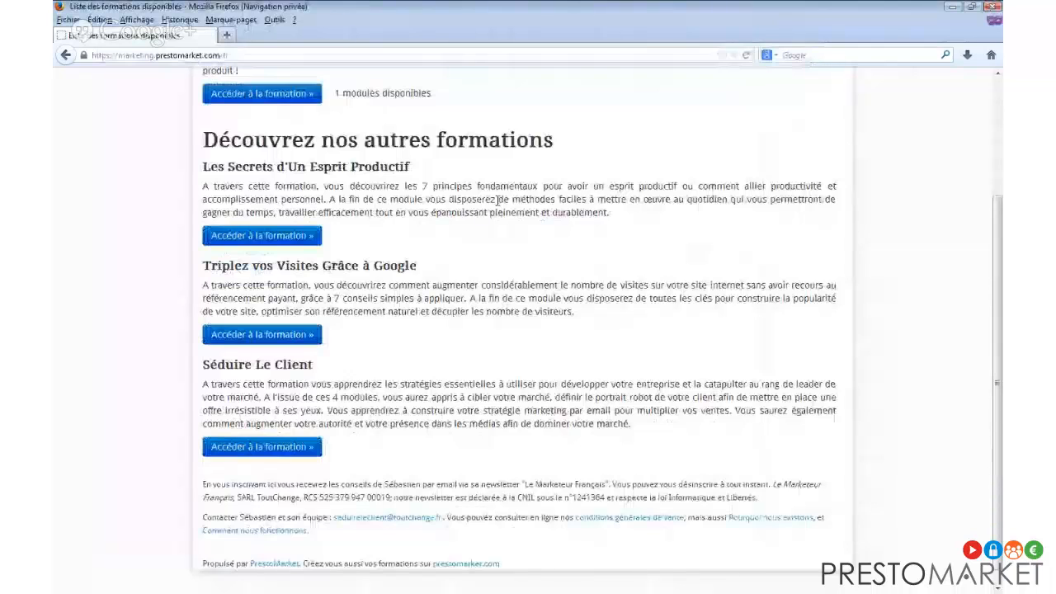
pyautogui.scroll(2, 391, 238)
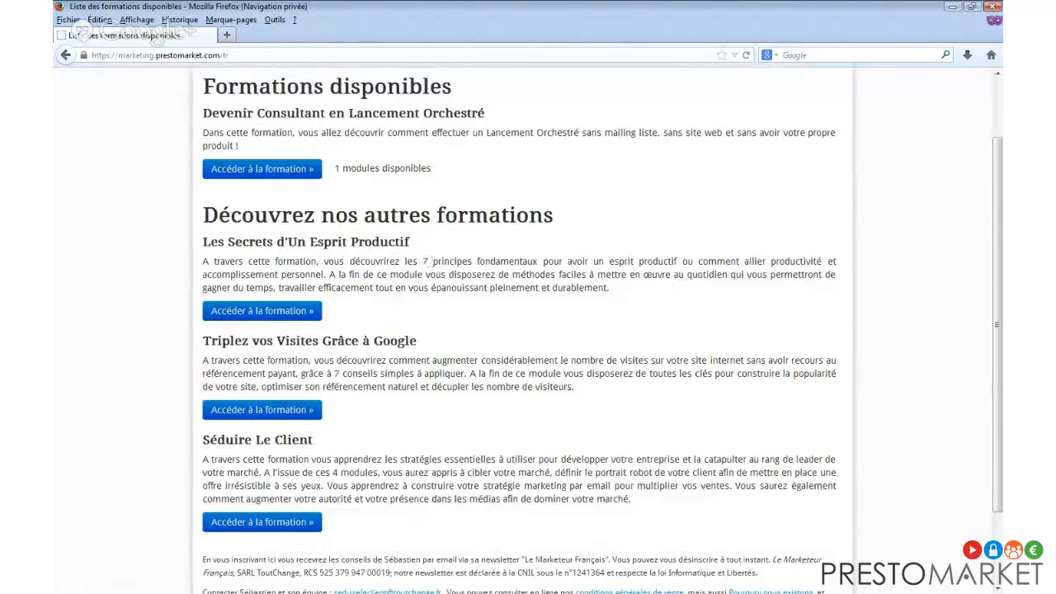
pyautogui.hotkey('alt', 'Tab')
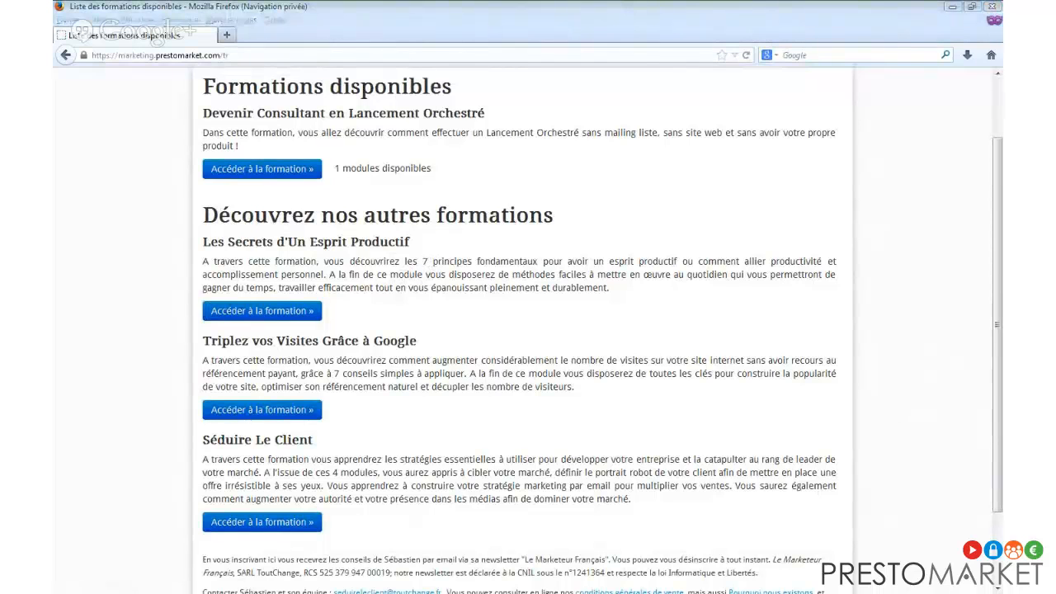
pyautogui.click(636, 20)
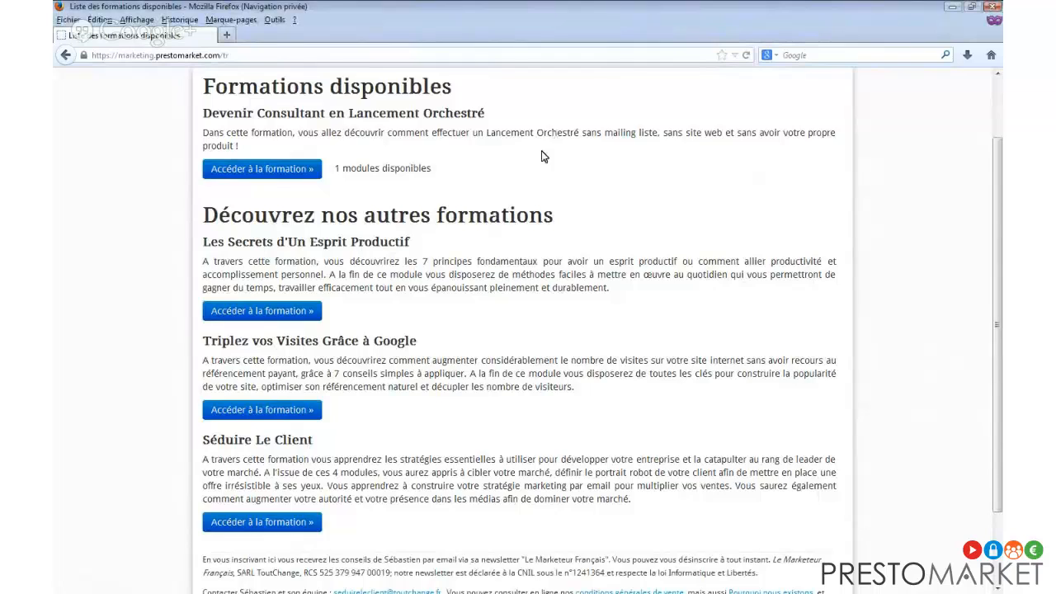
pyautogui.scroll(2, 541, 158)
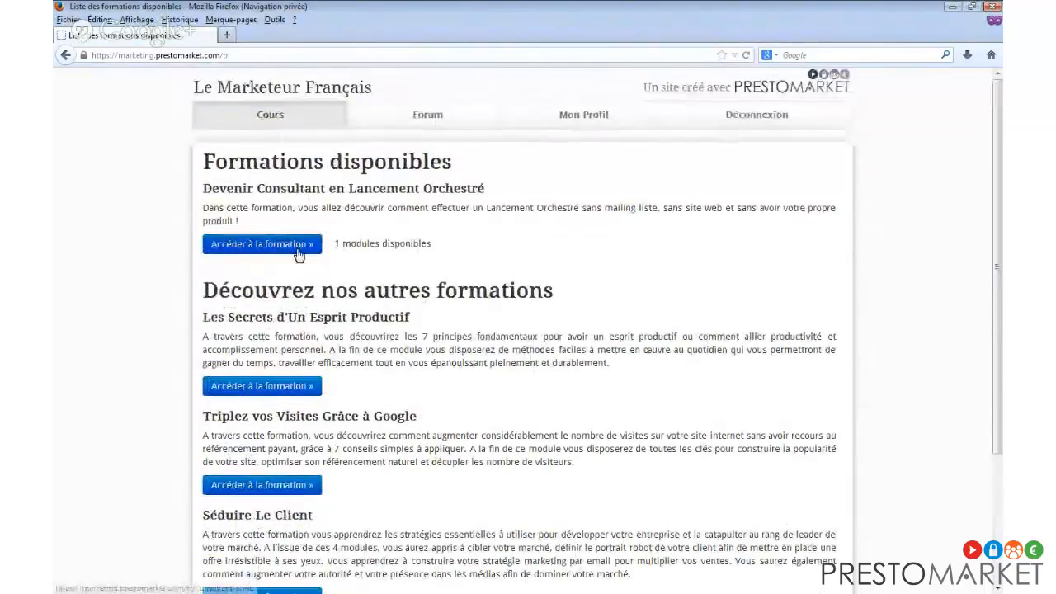
# Open the Devenir Consultant en Lancement Orchestré course and view Module 1's Chapitre 1 Bienvenue.
pyautogui.click(298, 249)
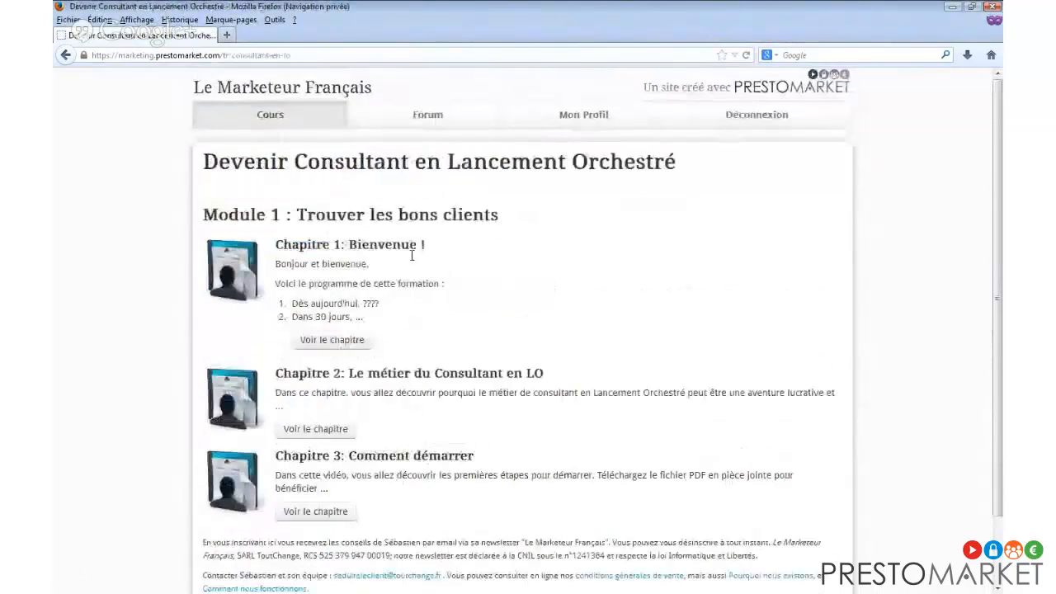
pyautogui.scroll(-2, 354, 239)
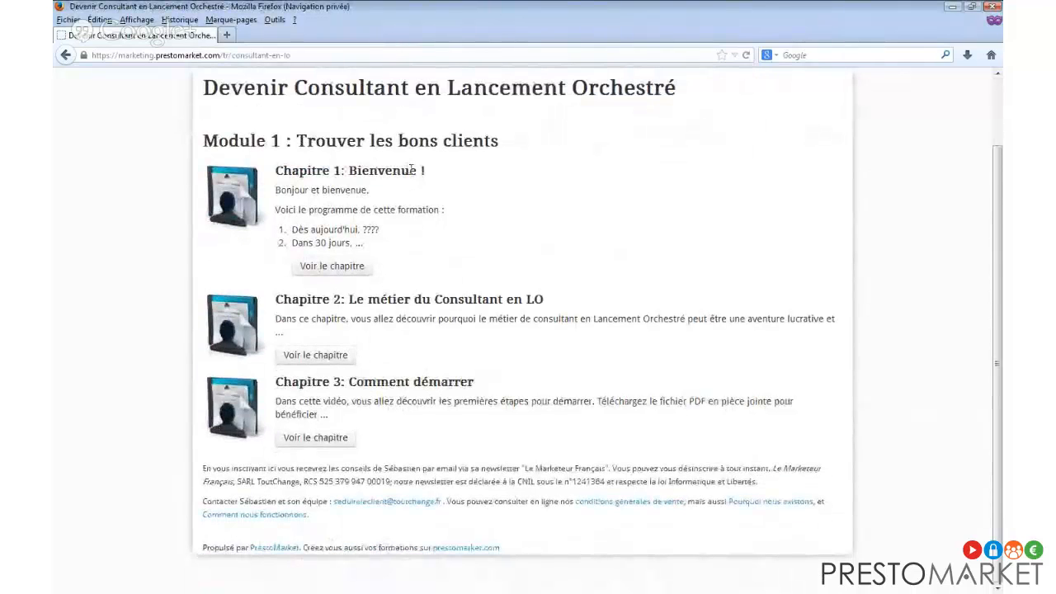
pyautogui.scroll(2, 438, 206)
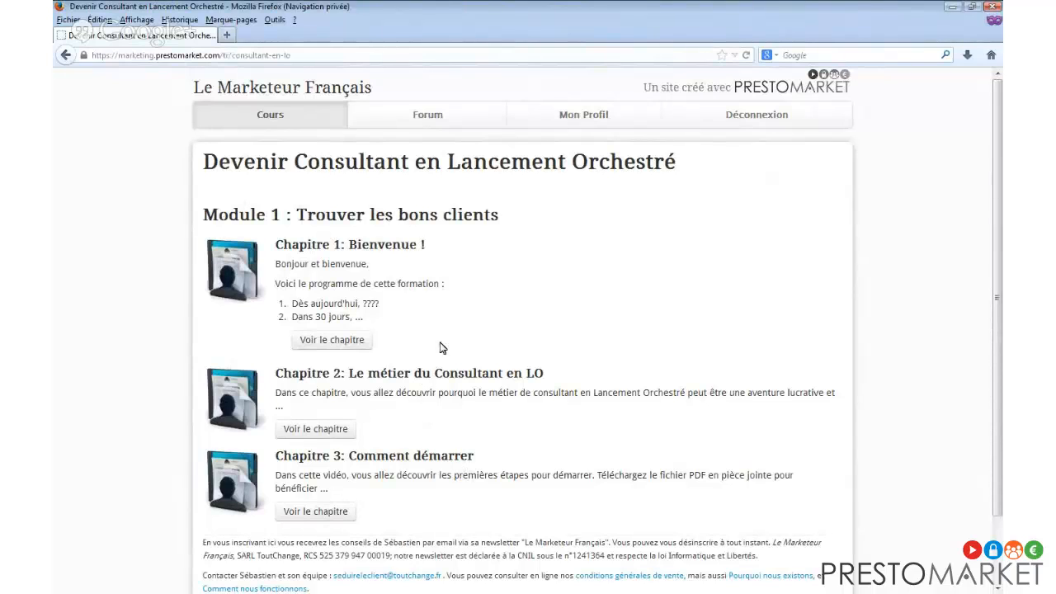
pyautogui.click(353, 350)
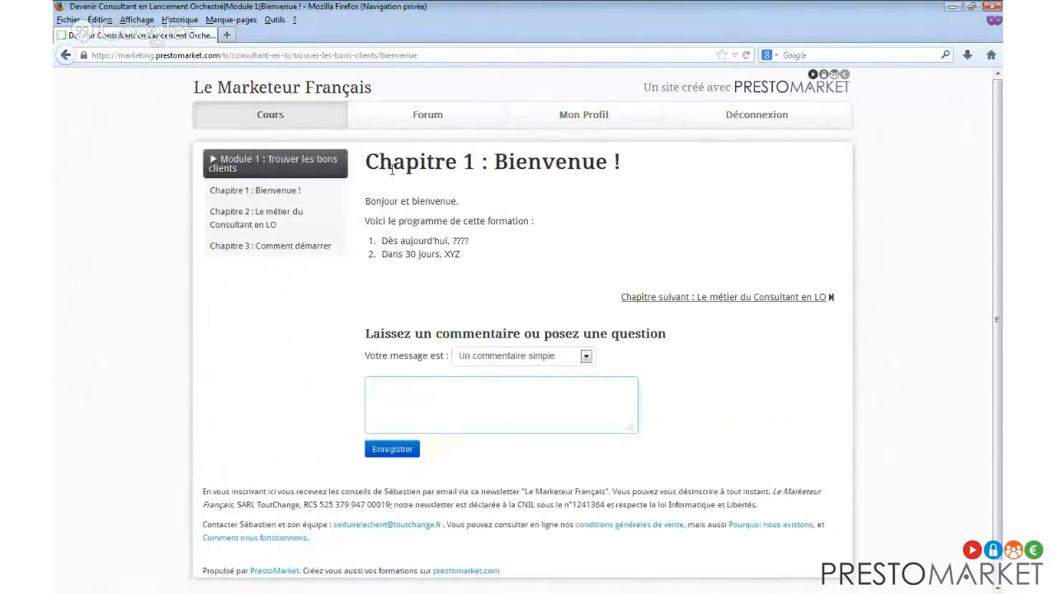
# Post a question on Chapitre 1 asking whether module 2 includes e-mail script examples, then open Mon Profil.
pyautogui.click(493, 364)
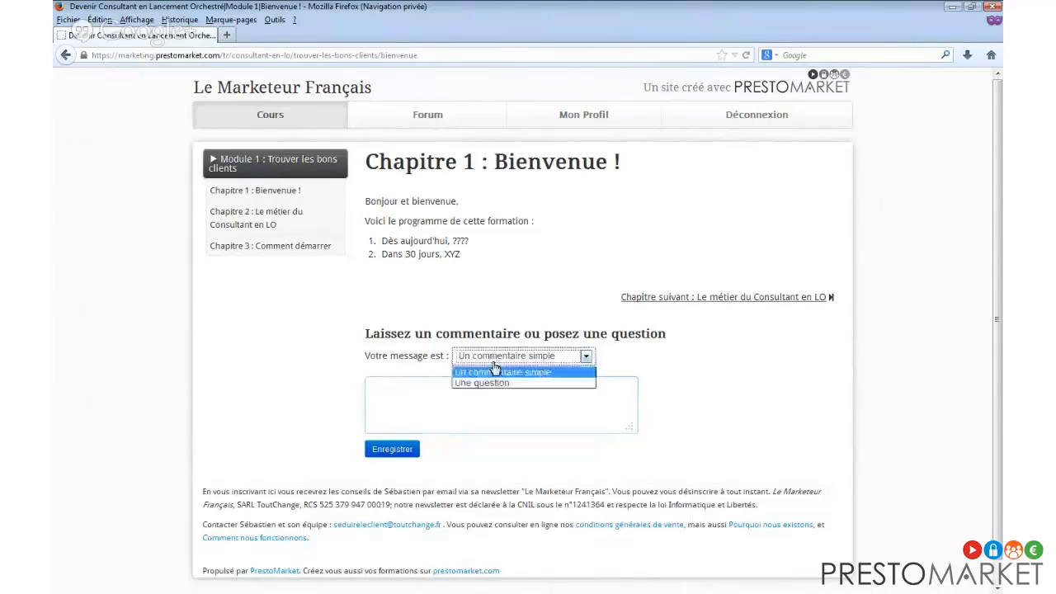
pyautogui.click(495, 382)
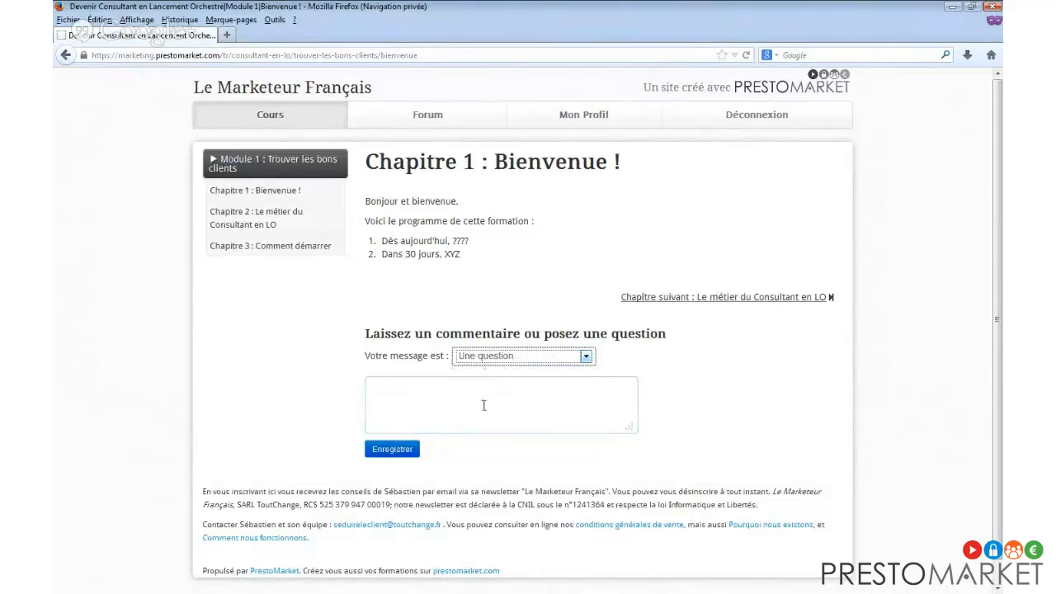
pyautogui.click(554, 396)
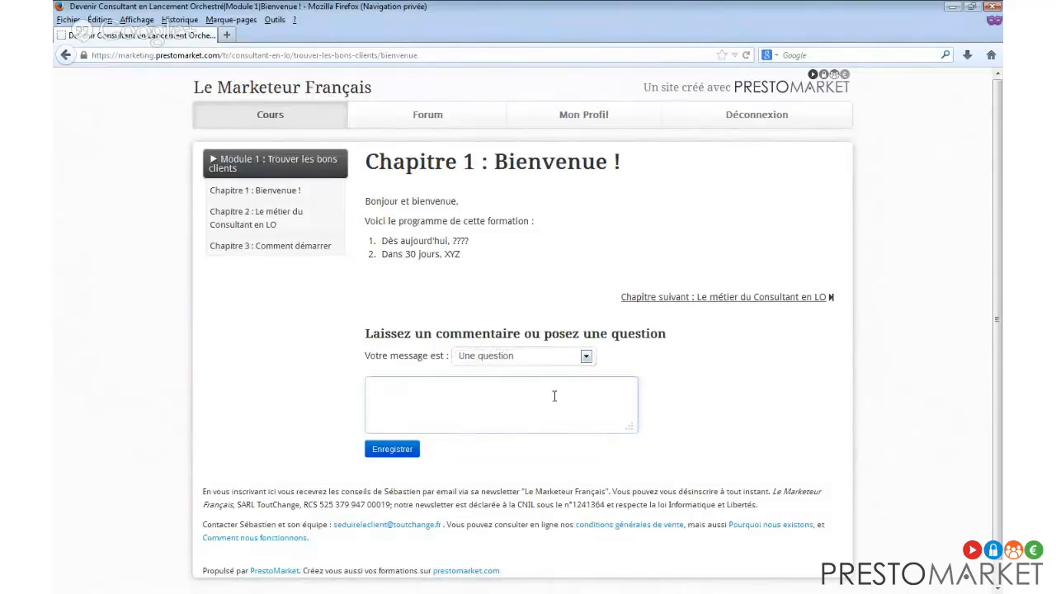
pyautogui.write('Bonjo')
pyautogui.write('ur Sébastien, ')
pyautogui.write('Est-ce que da')
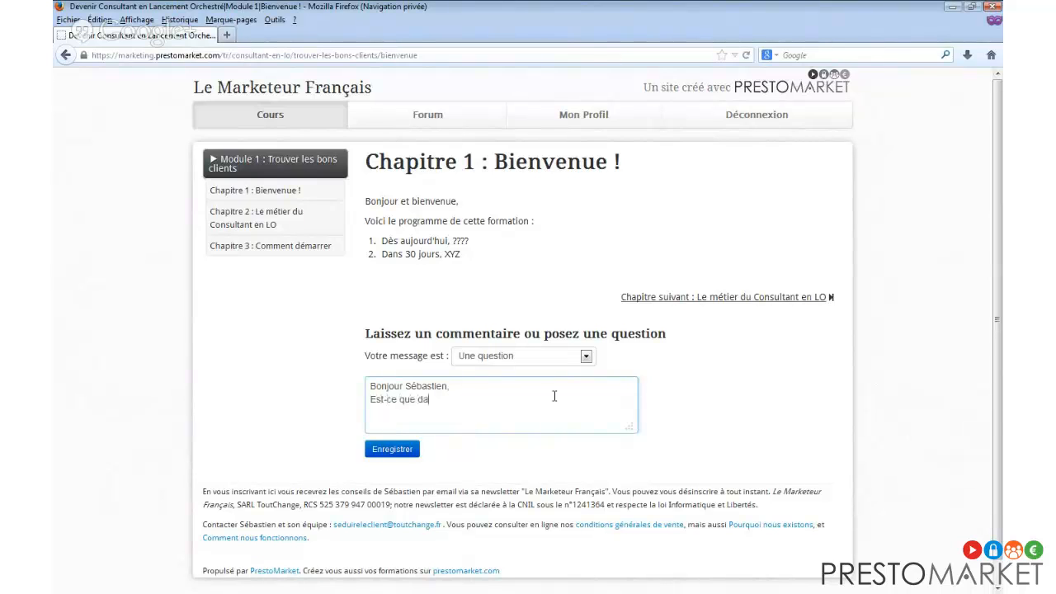
pyautogui.write('ns le module 2, on aura aussi des exemples des sc')
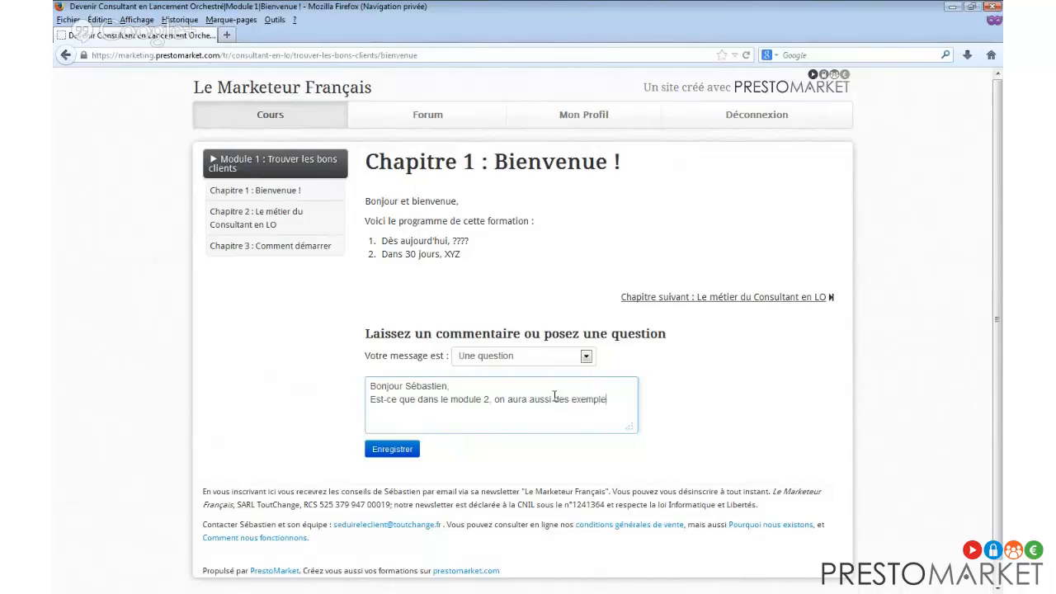
pyautogui.press('BackSpace')
pyautogui.press('BackSpace')
pyautogui.write("cript d'emails ?")
pyautogui.press('Return')
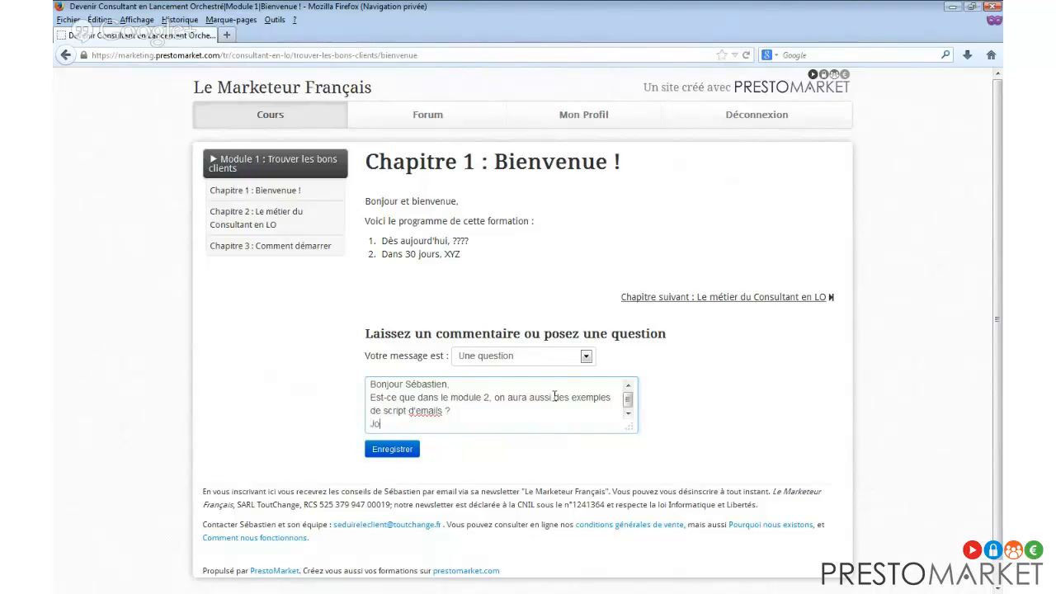
pyautogui.click(395, 449)
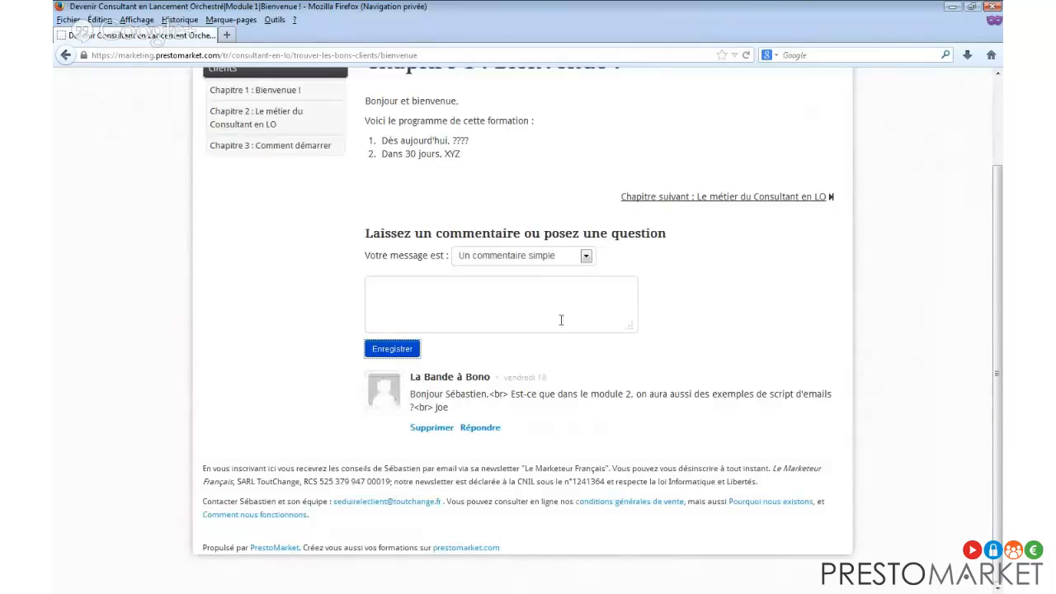
pyautogui.scroll(3, 561, 320)
pyautogui.click(575, 115)
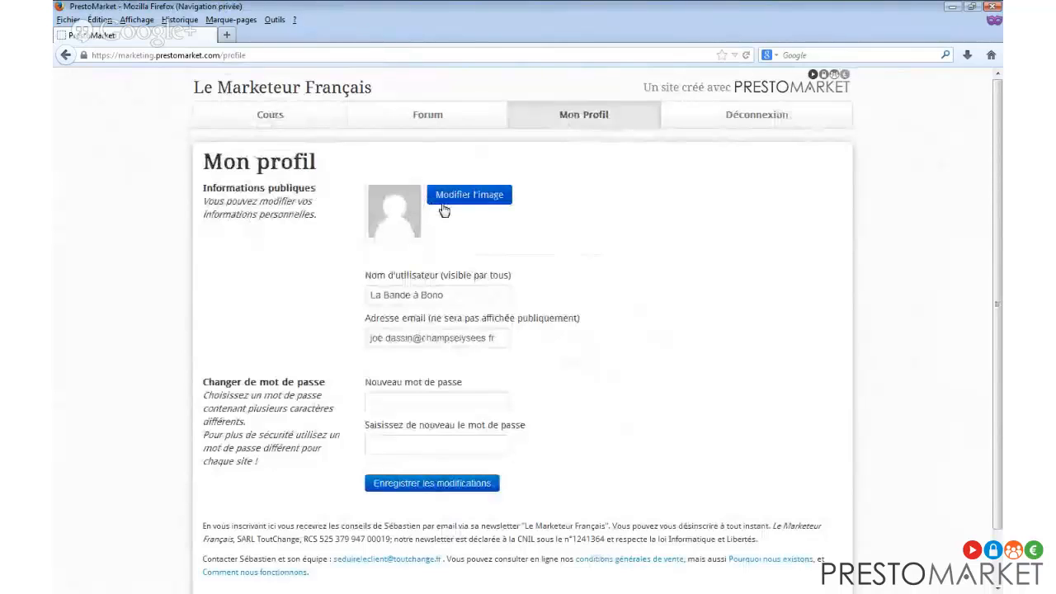
# Start changing the profile image and select the username, then return to the Cours list unchanged.
pyautogui.click(486, 198)
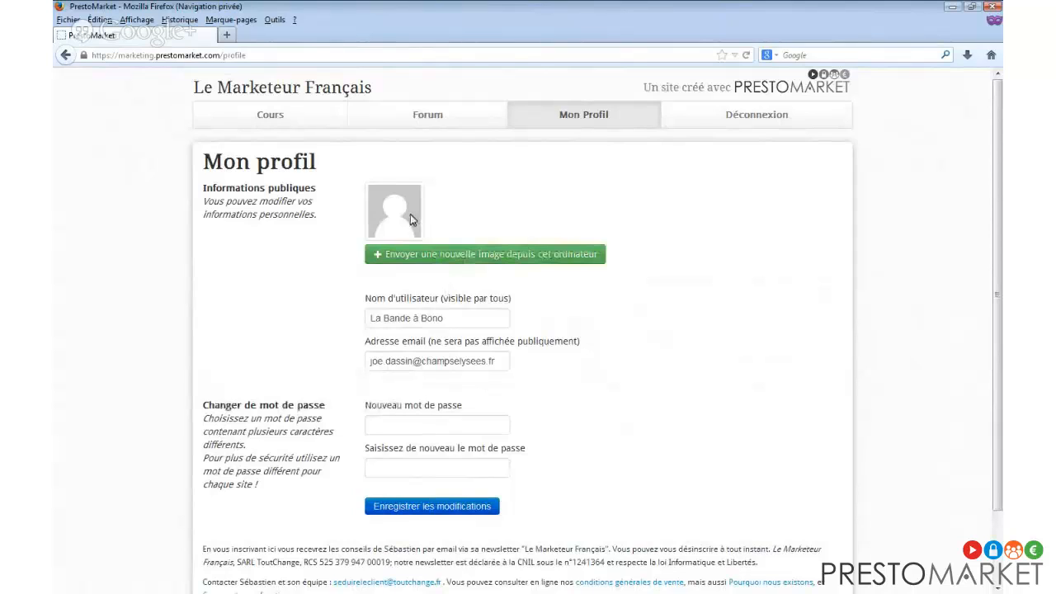
pyautogui.moveTo(449, 315); pyautogui.dragTo(364, 322)
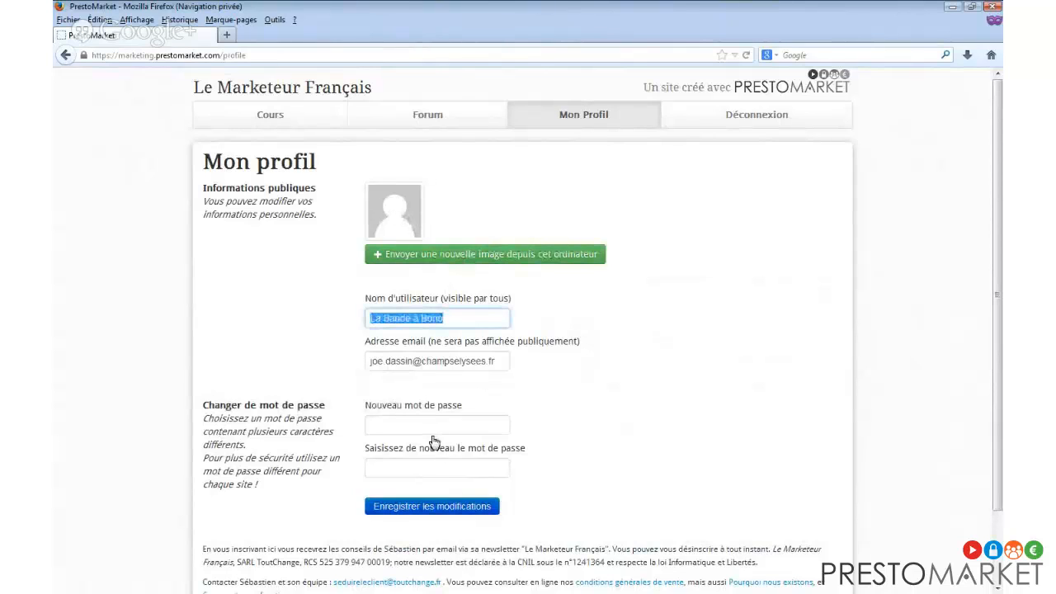
pyautogui.click(283, 121)
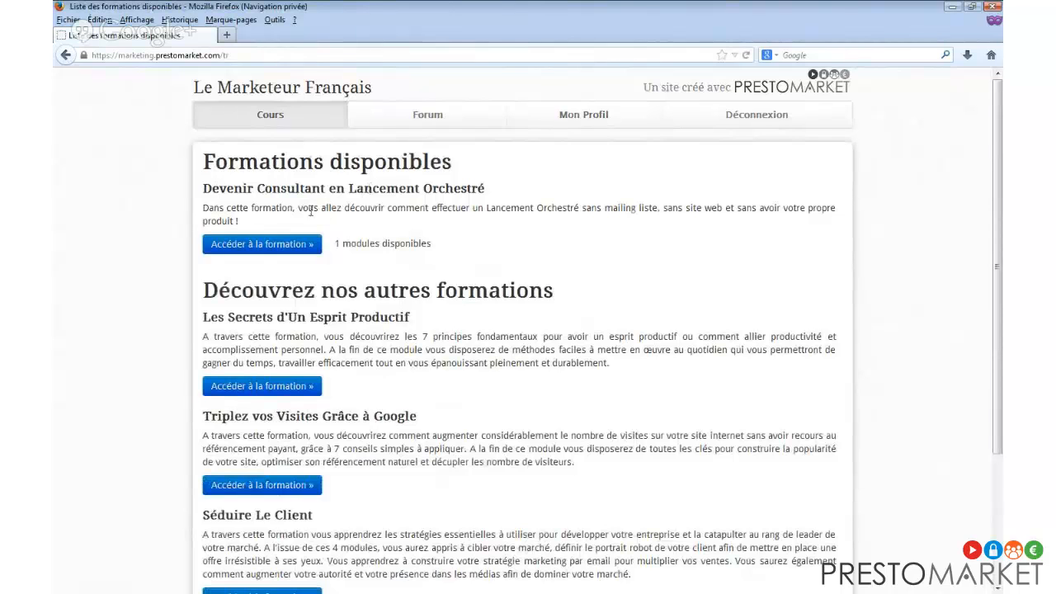
# Open the course as the member, then bring the admin window forward and expand account settings.
pyautogui.click(262, 243)
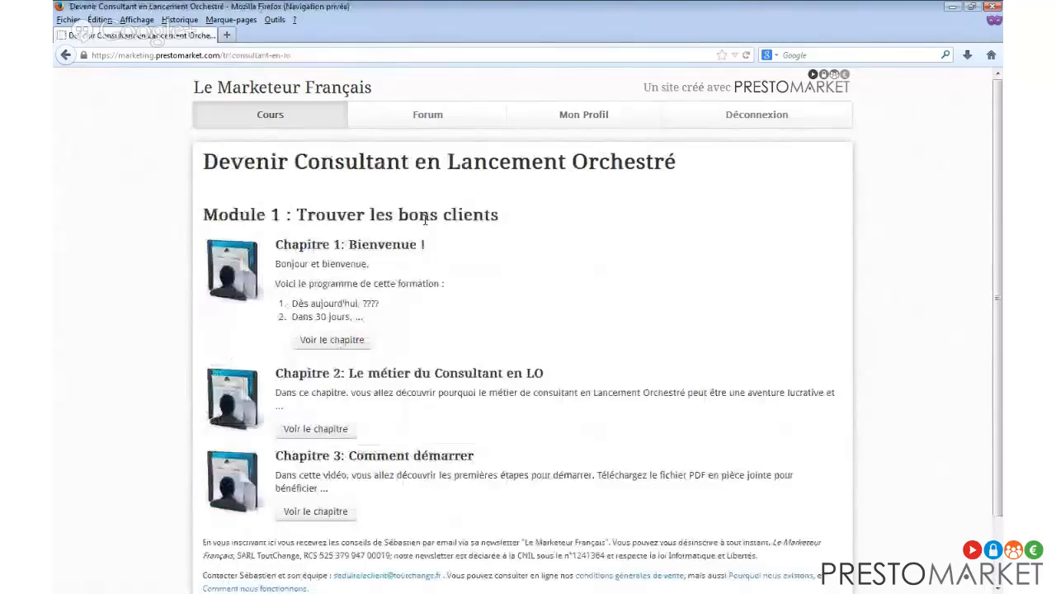
pyautogui.doubleClick(499, 6)
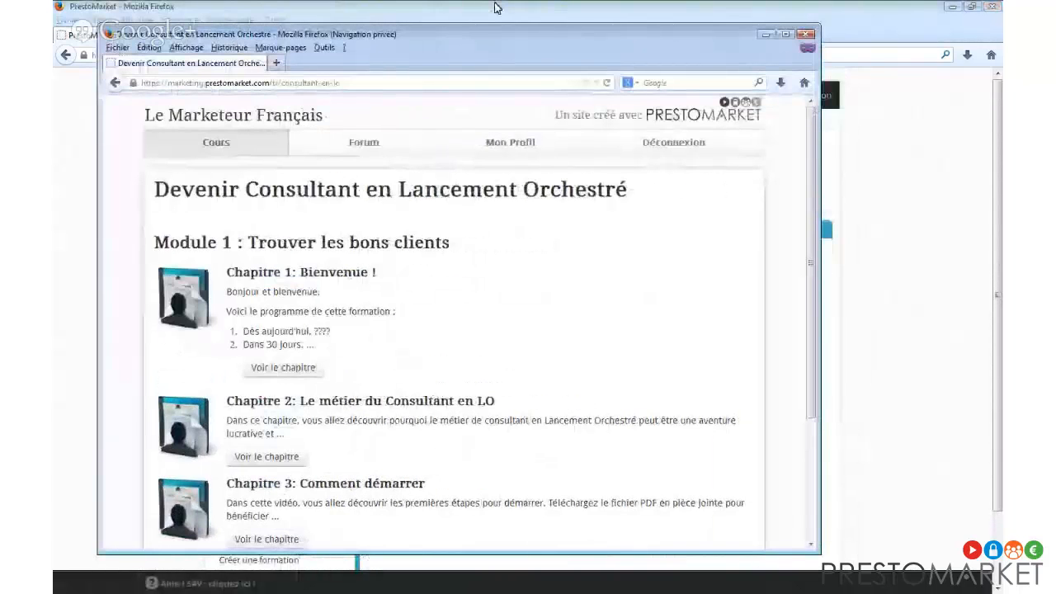
pyautogui.click(499, 6)
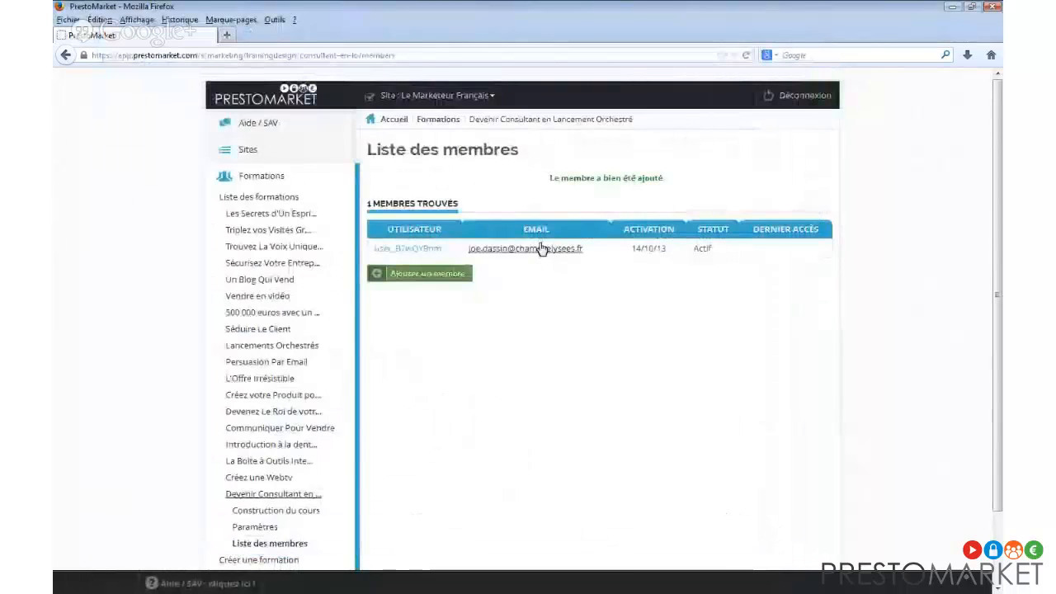
pyautogui.scroll(-2, 280, 505)
pyautogui.click(280, 505)
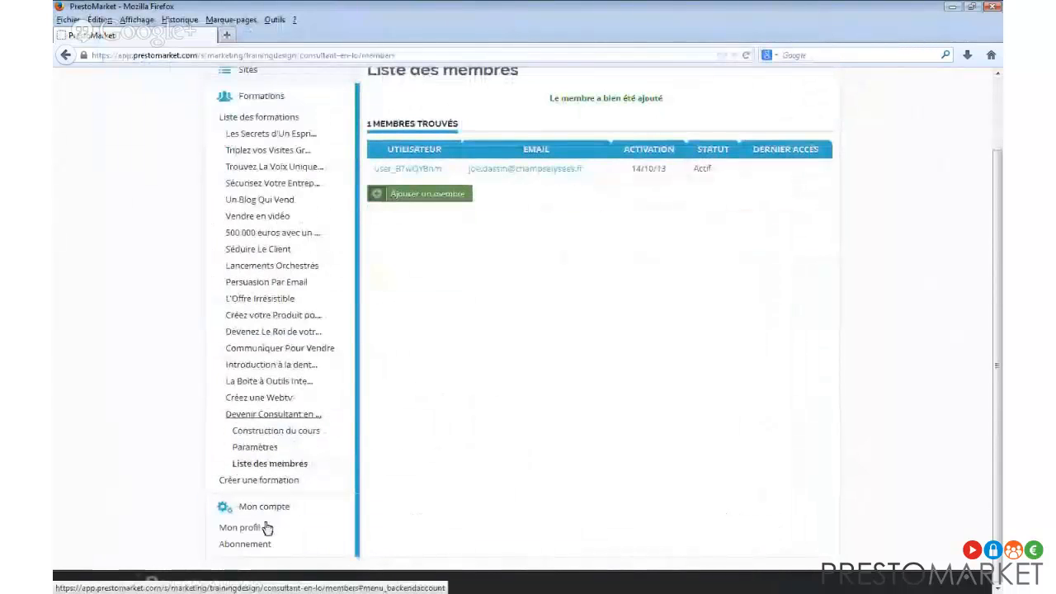
# Crop the owner account's avatar to the full photo and confirm it, then return to the member window.
pyautogui.click(262, 530)
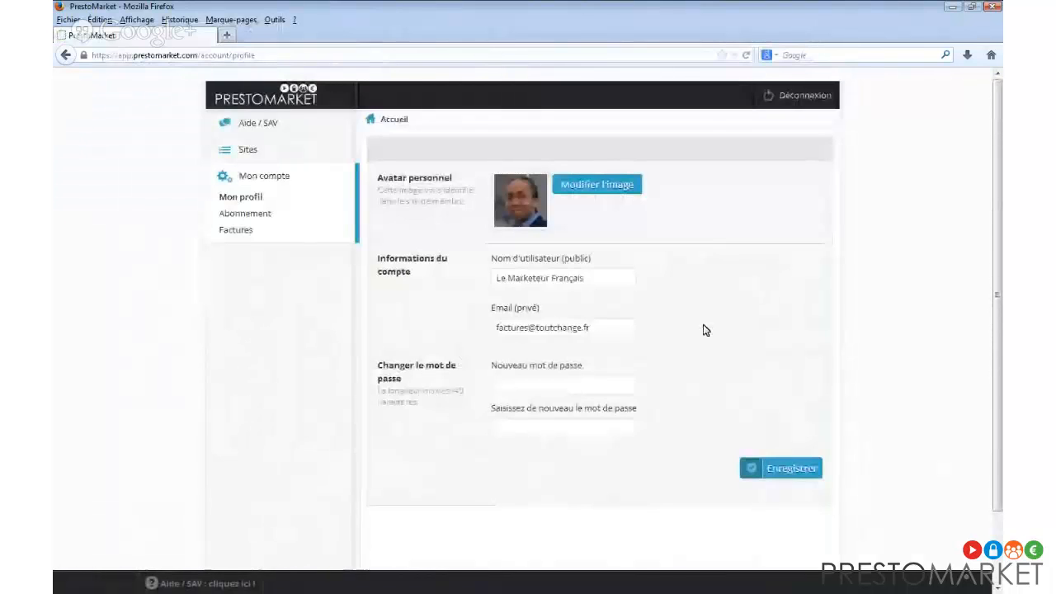
pyautogui.click(569, 192)
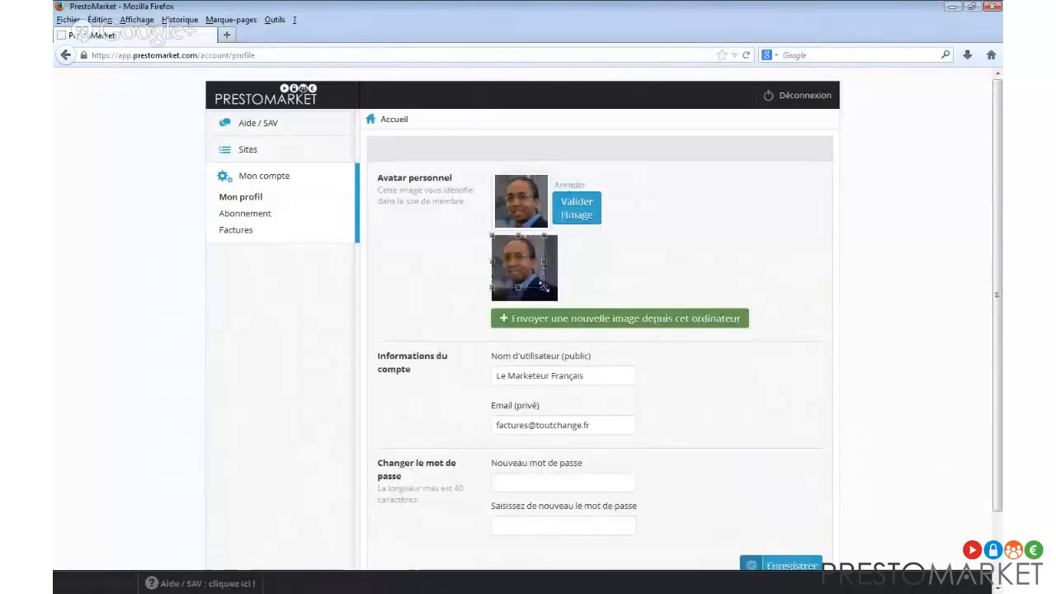
pyautogui.moveTo(543, 285); pyautogui.dragTo(564, 306)
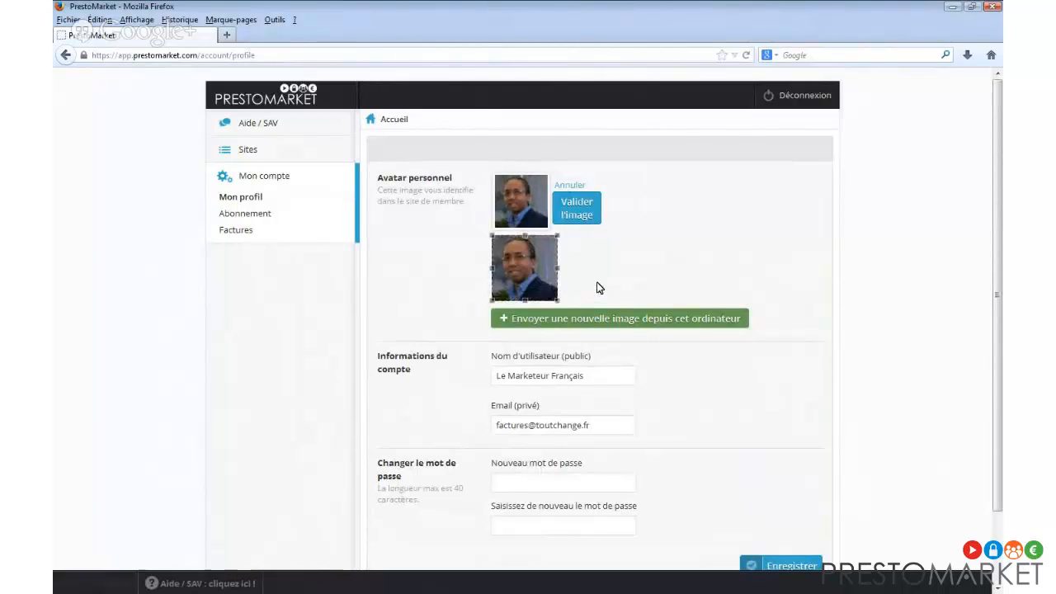
pyautogui.click(585, 216)
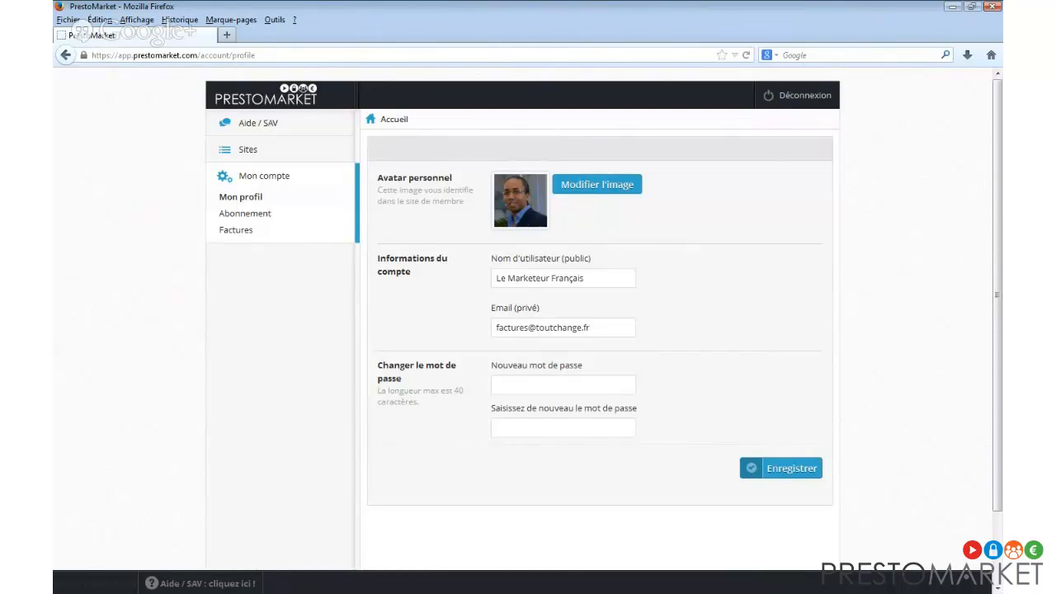
pyautogui.hotkey('alt', 'Tab')
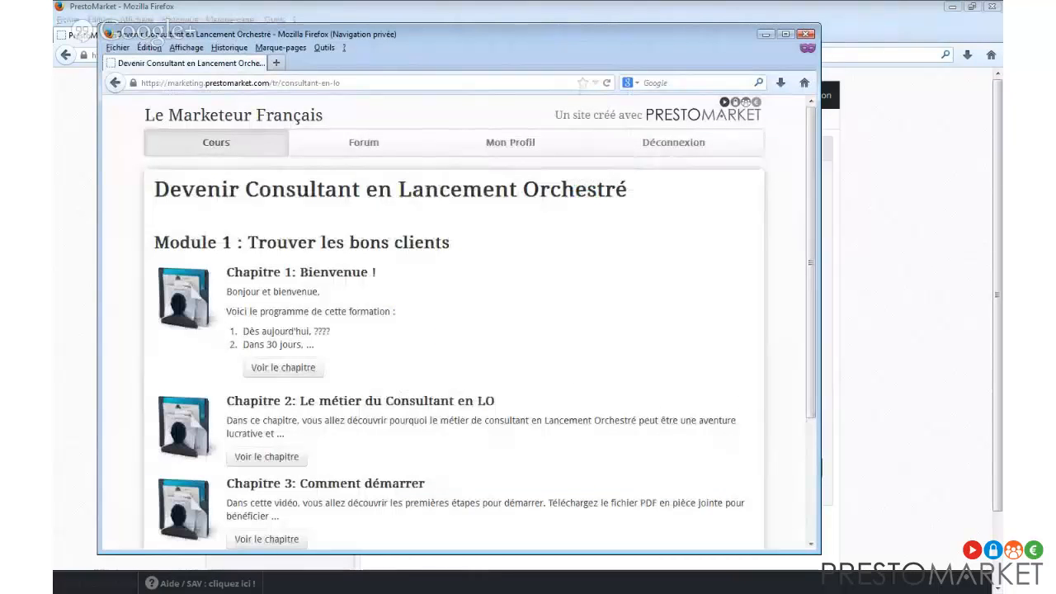
# Open the Chapitre 2 lesson and nudge the private window up and right.
pyautogui.click(282, 458)
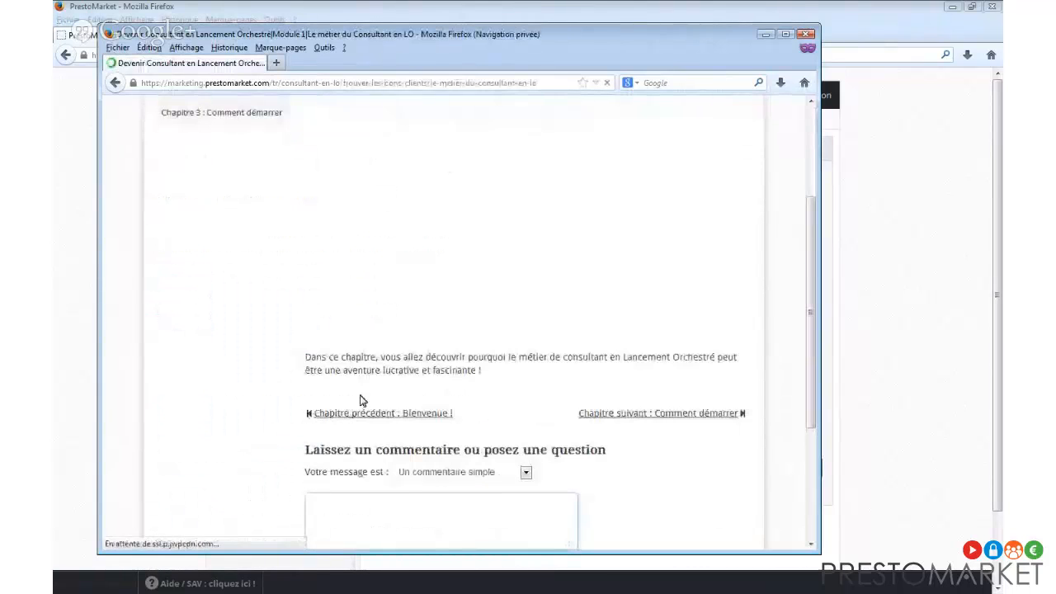
pyautogui.scroll(2, 607, 373)
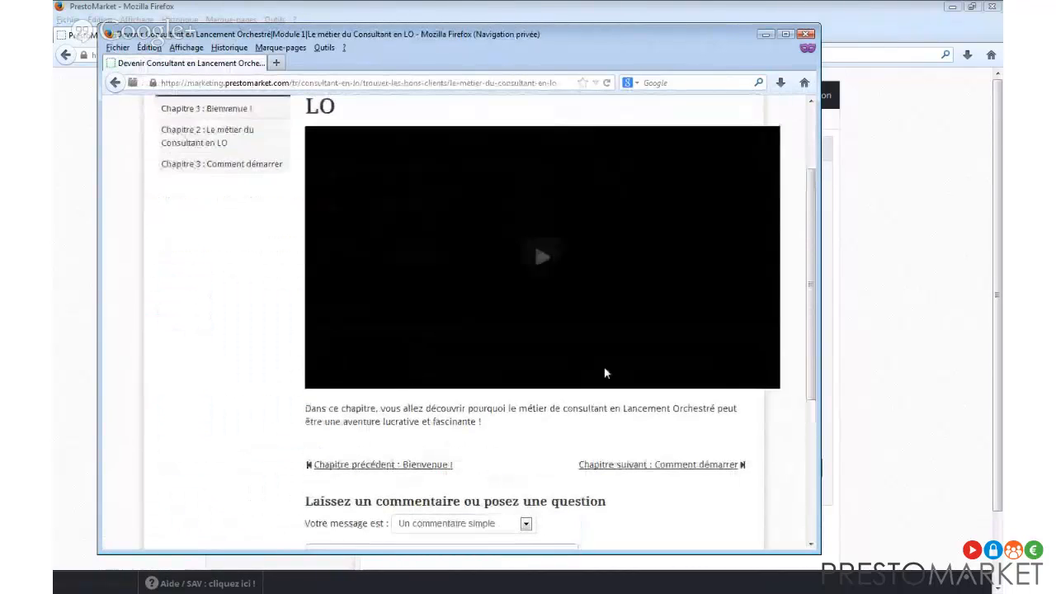
pyautogui.scroll(2, 417, 224)
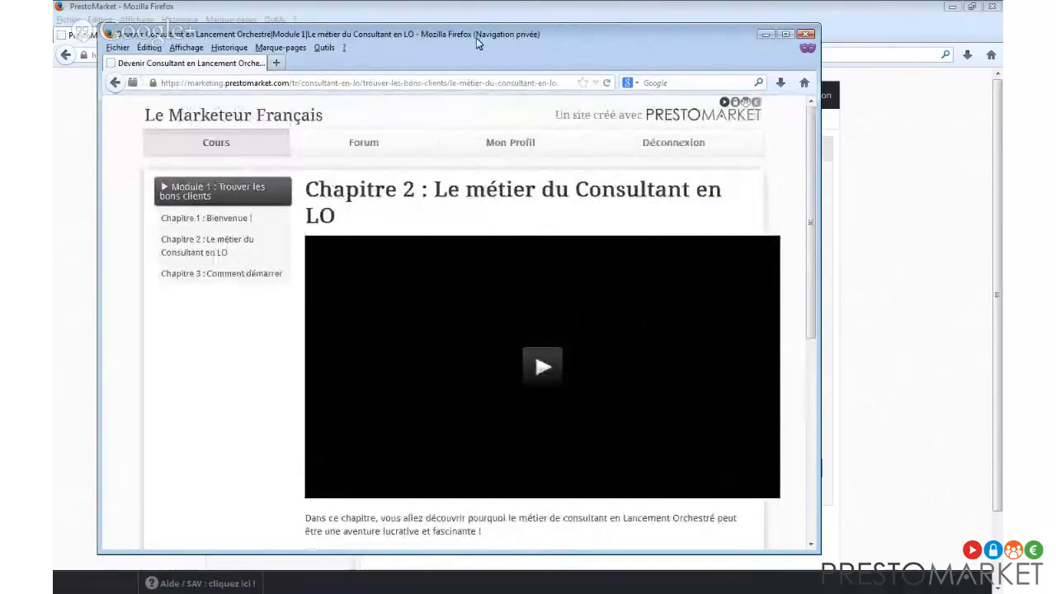
pyautogui.moveTo(481, 35); pyautogui.dragTo(499, 20)
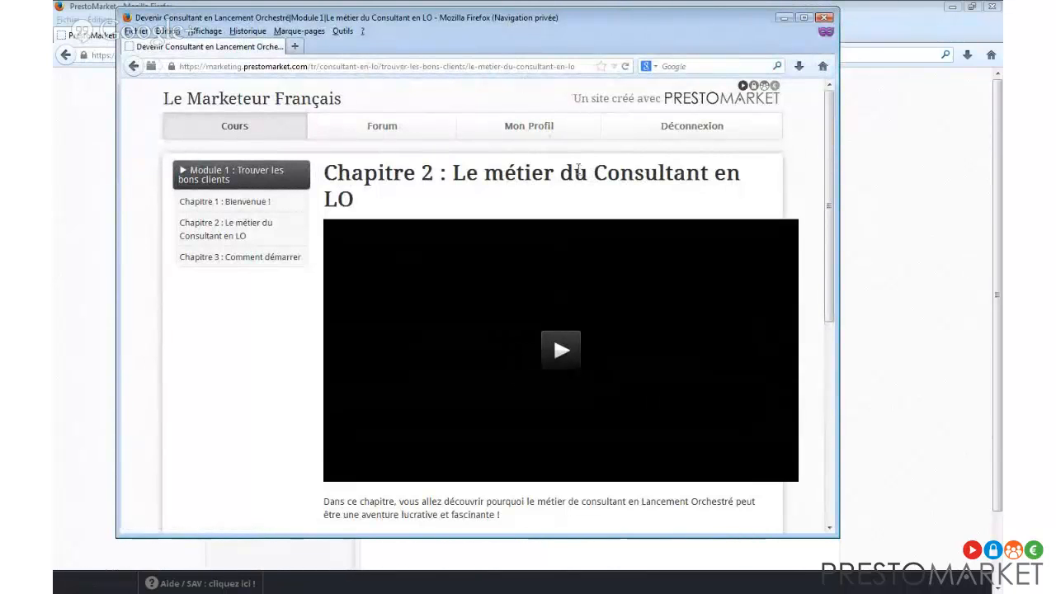
pyautogui.scroll(-5, 577, 165)
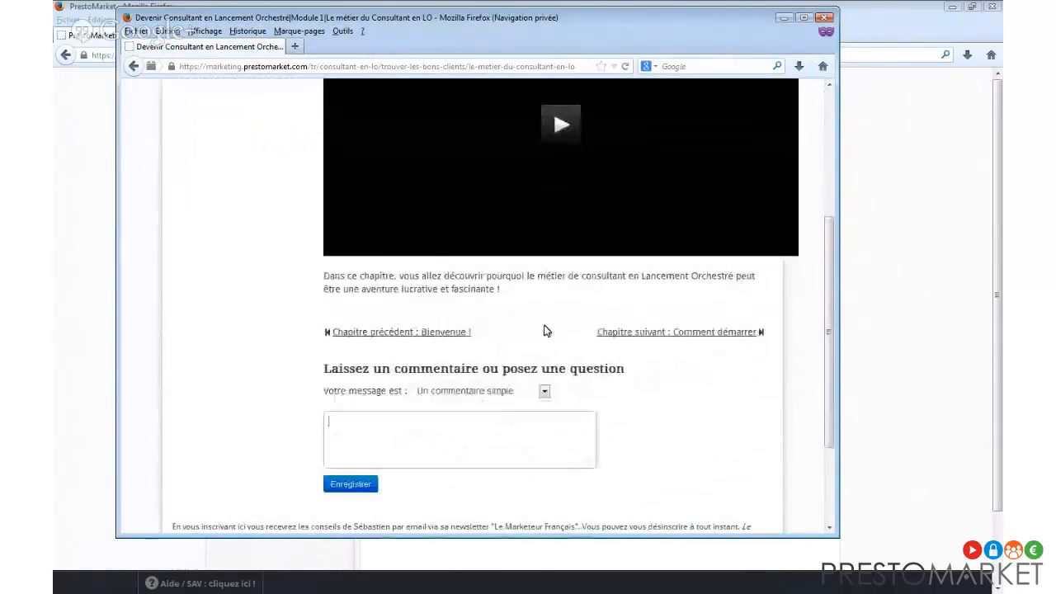
pyautogui.scroll(5, 520, 330)
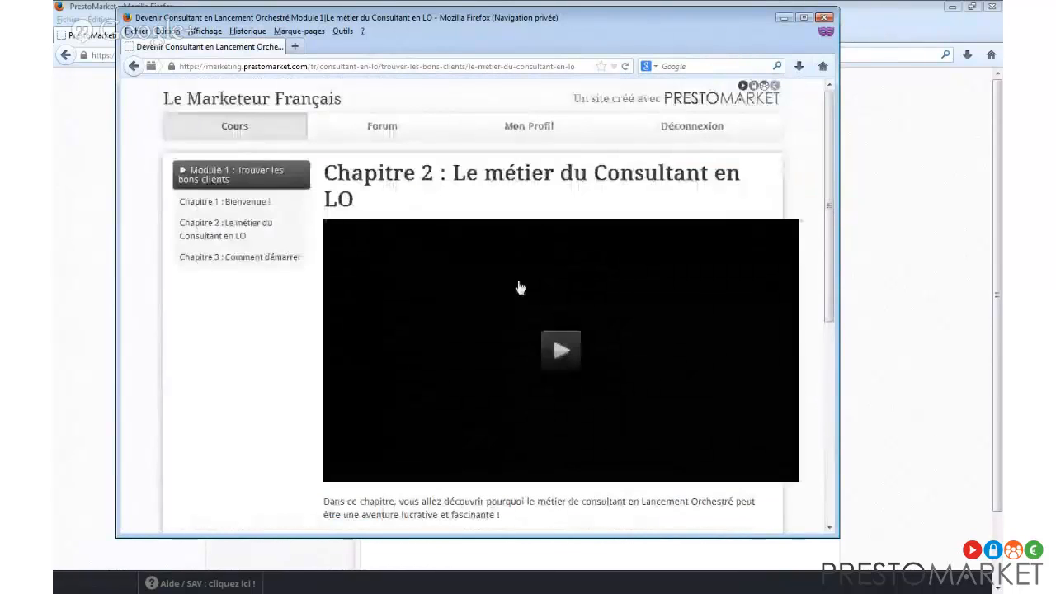
# Play the Chapitre 2 video, pause it at 00:04, and widen the member's course window.
pyautogui.click(575, 316)
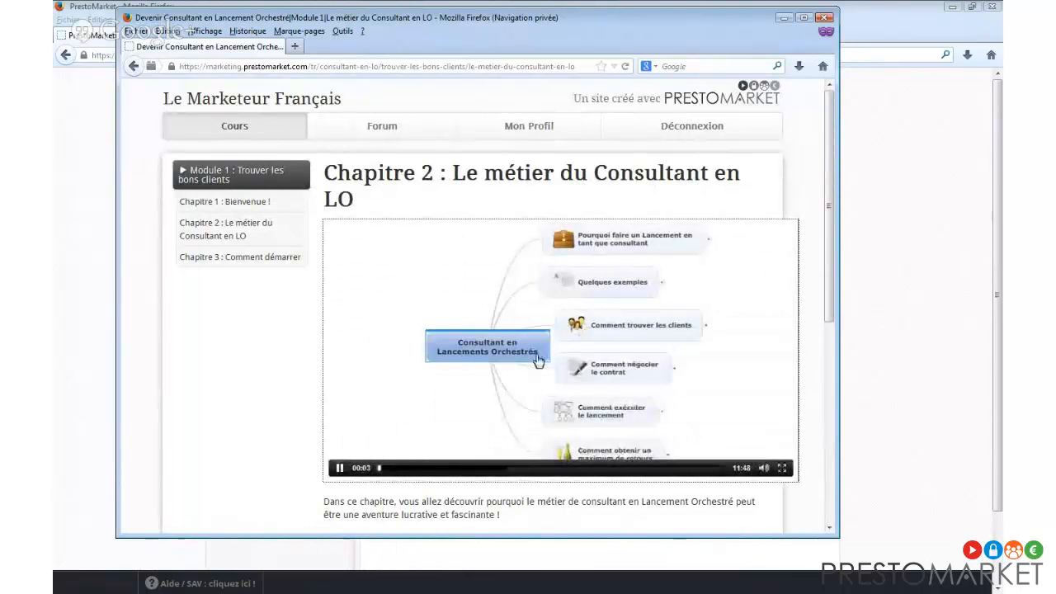
pyautogui.click(538, 358)
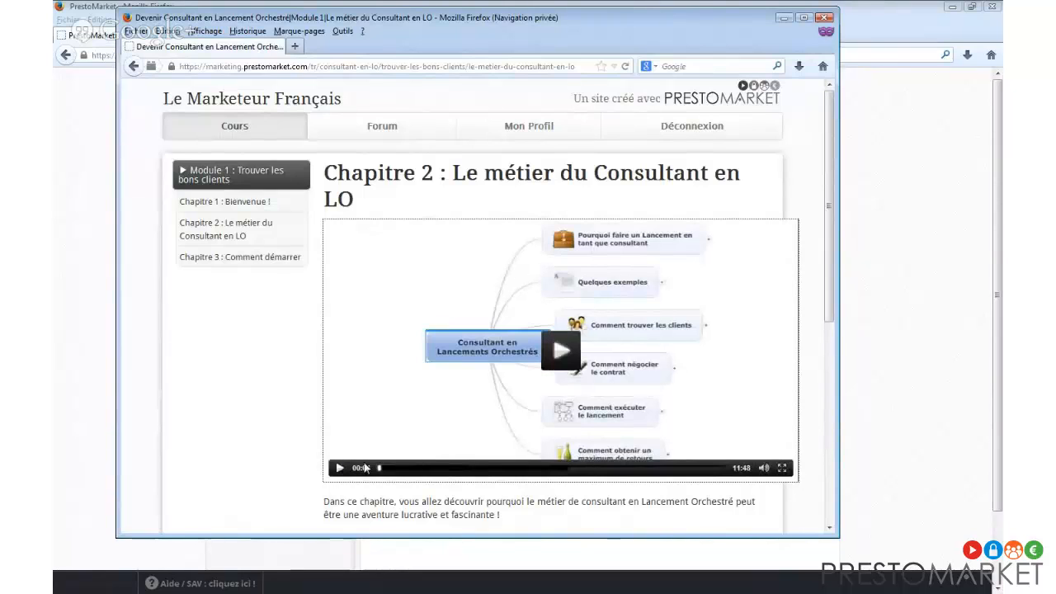
pyautogui.click(841, 292)
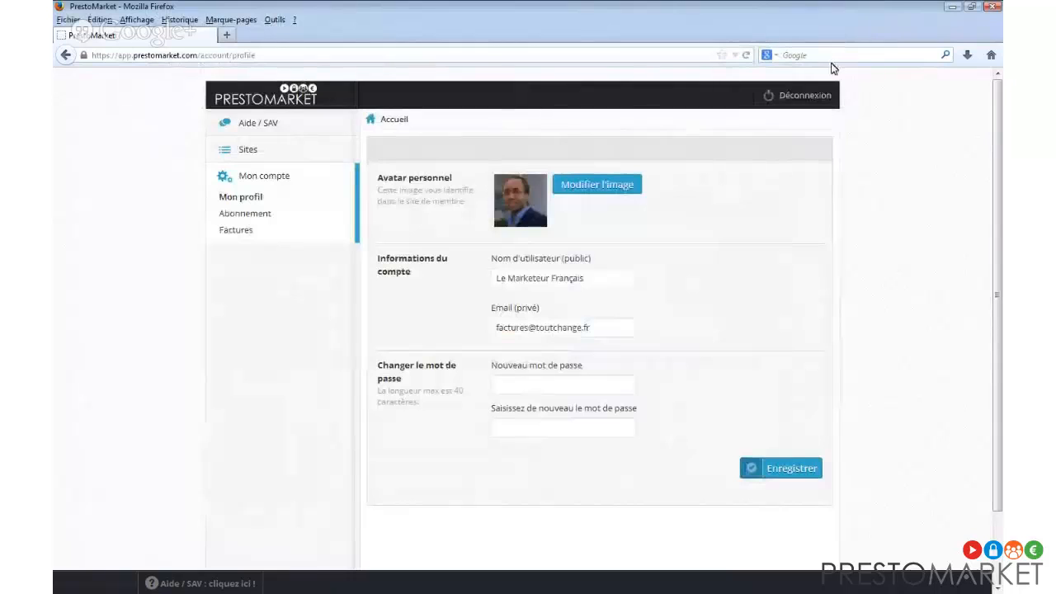
pyautogui.hotkey('alt', 'Tab')
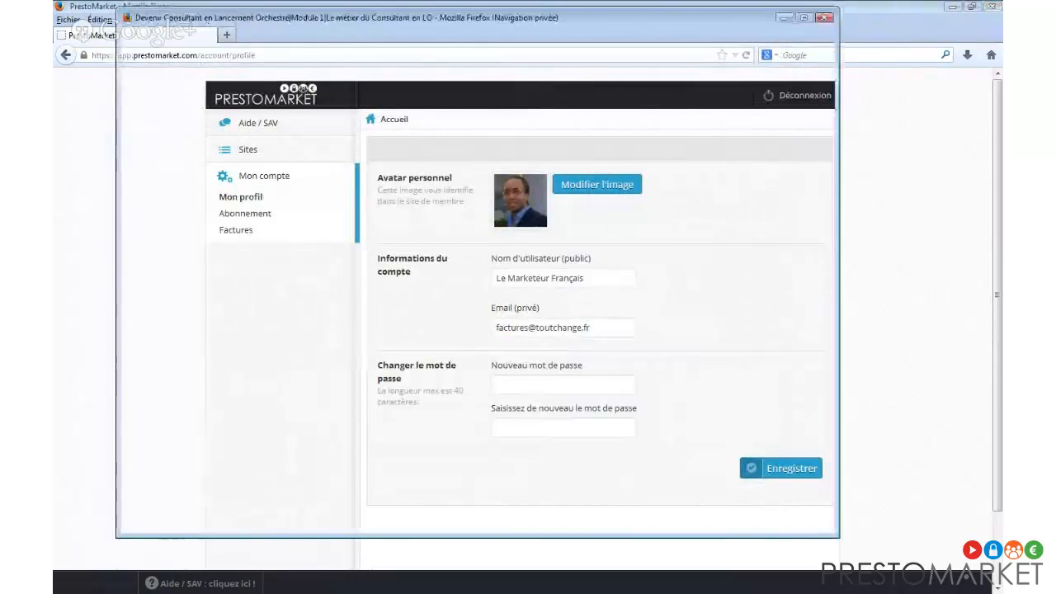
pyautogui.moveTo(836, 464); pyautogui.dragTo(901, 457)
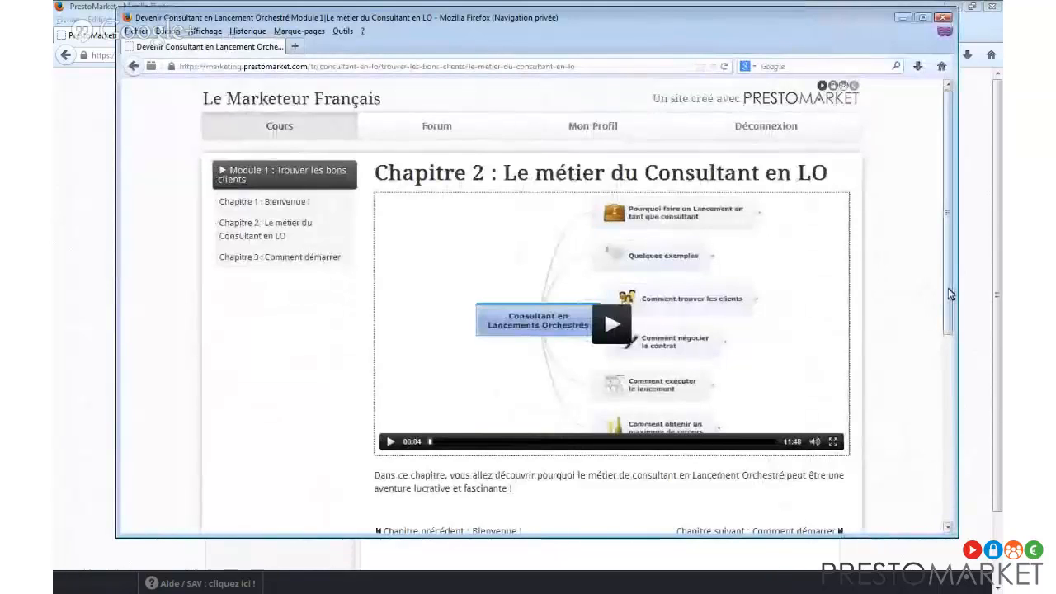
pyautogui.moveTo(948, 314); pyautogui.dragTo(956, 469)
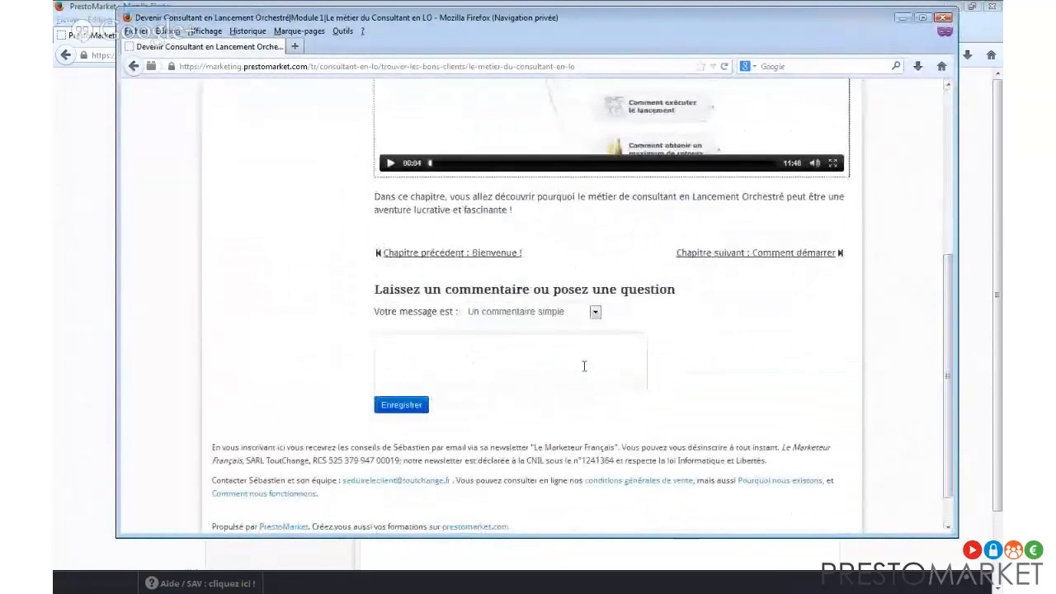
# Mark the comment as Une question and write a request for more examples in the next module.
pyautogui.click(575, 339)
pyautogui.click(578, 312)
pyautogui.click(561, 339)
pyautogui.click(561, 345)
pyautogui.write('S')
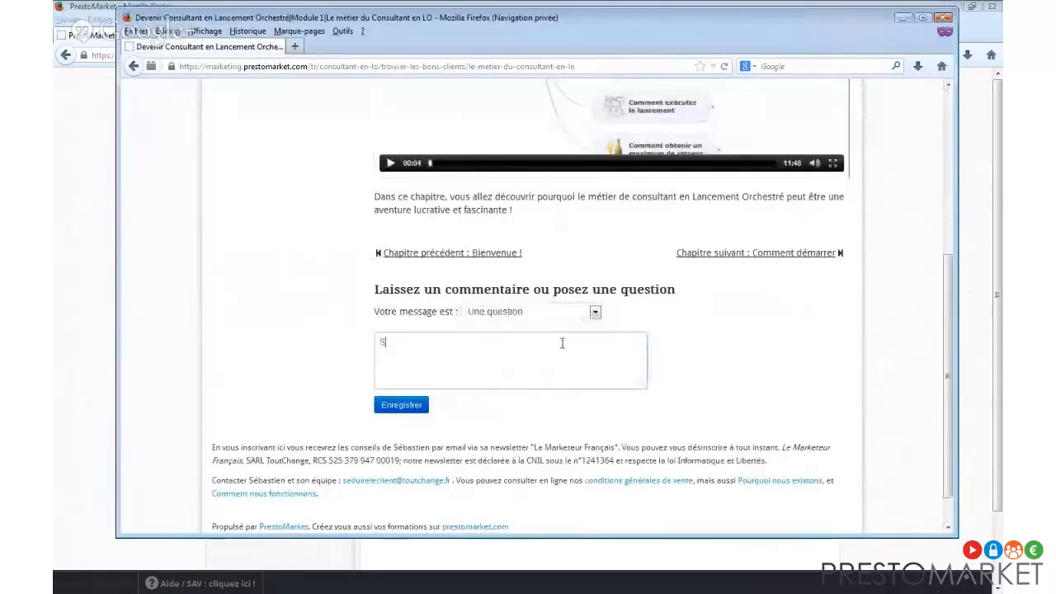
pyautogui.write('alut Sébastien')
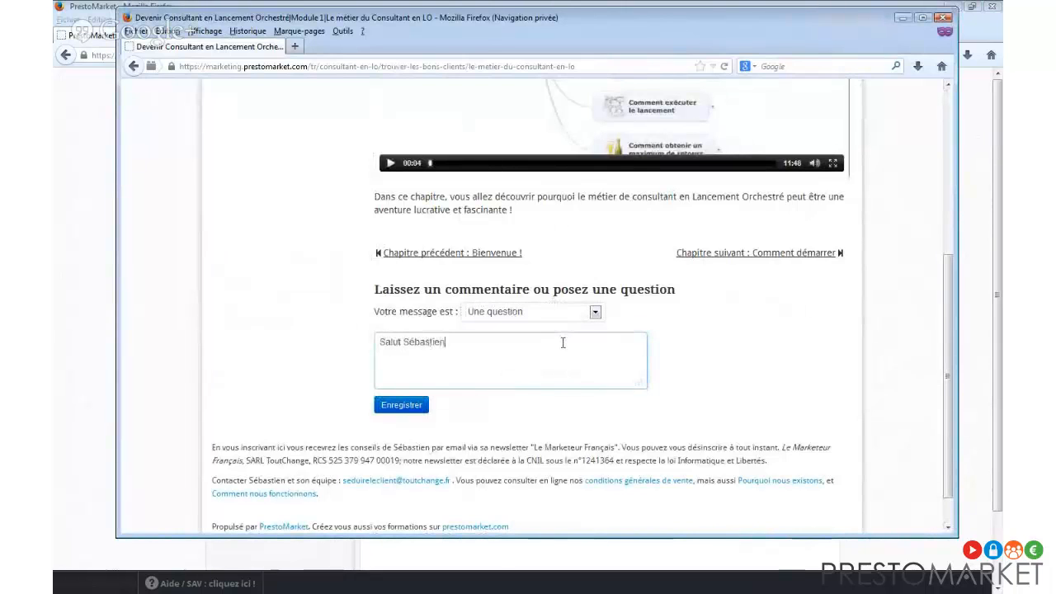
pyautogui.write(', peux-')
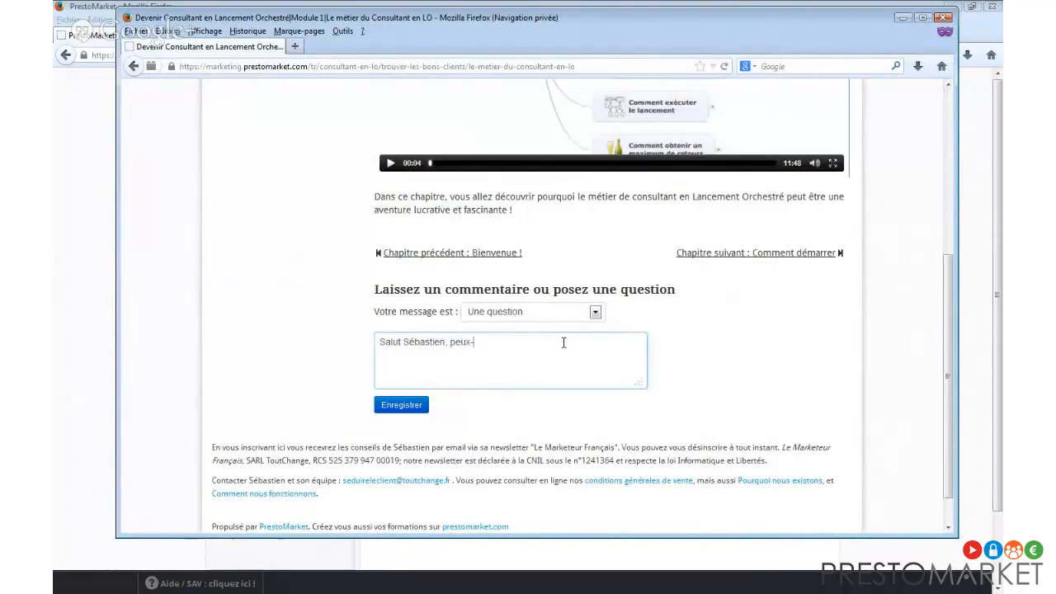
pyautogui.write('tu donner ')
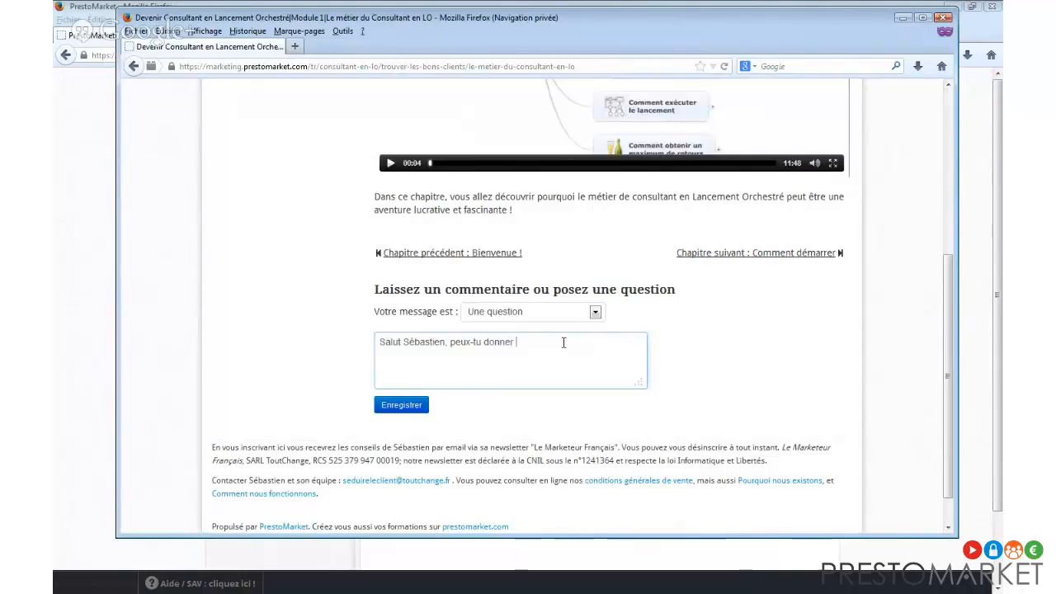
pyautogui.write("davantage d'exemples dans le prochain mod")
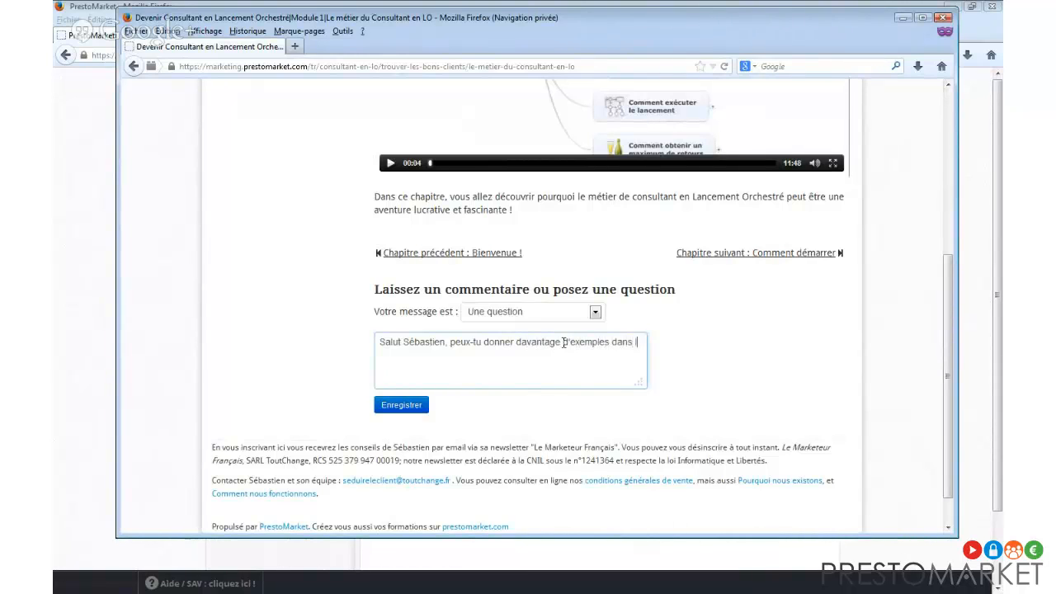
pyautogui.write('ule stp ?')
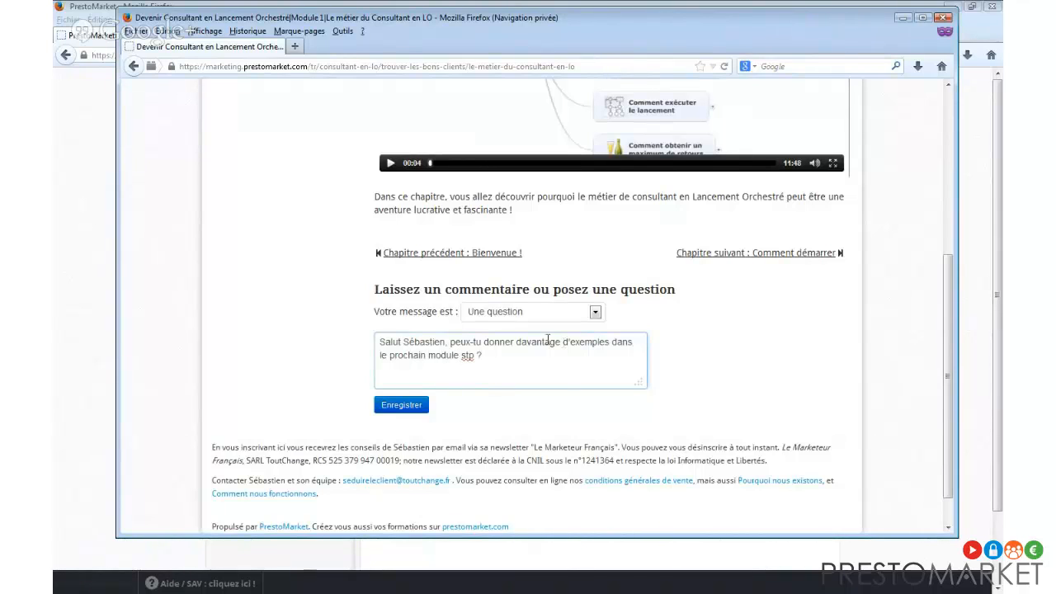
# Submit the question, then expand the Sites list in the admin profile window.
pyautogui.click(403, 405)
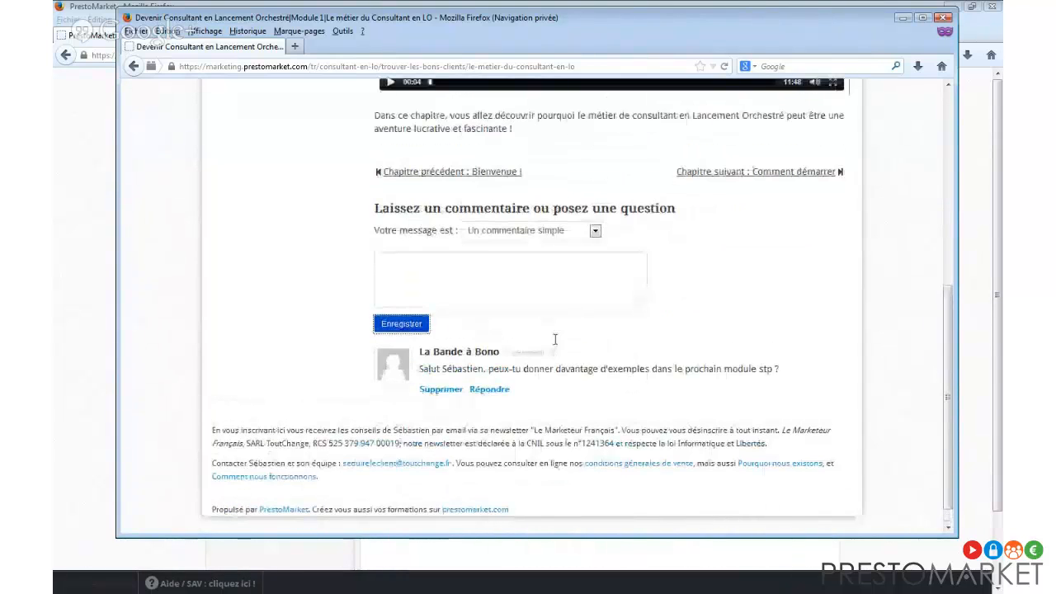
pyautogui.scroll(1, 555, 339)
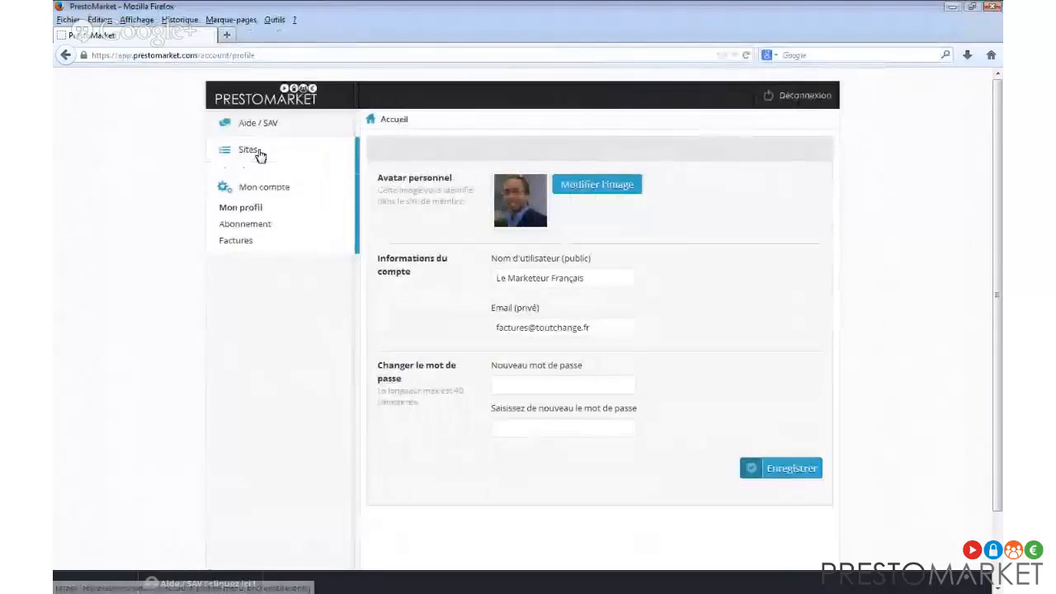
pyautogui.click(257, 153)
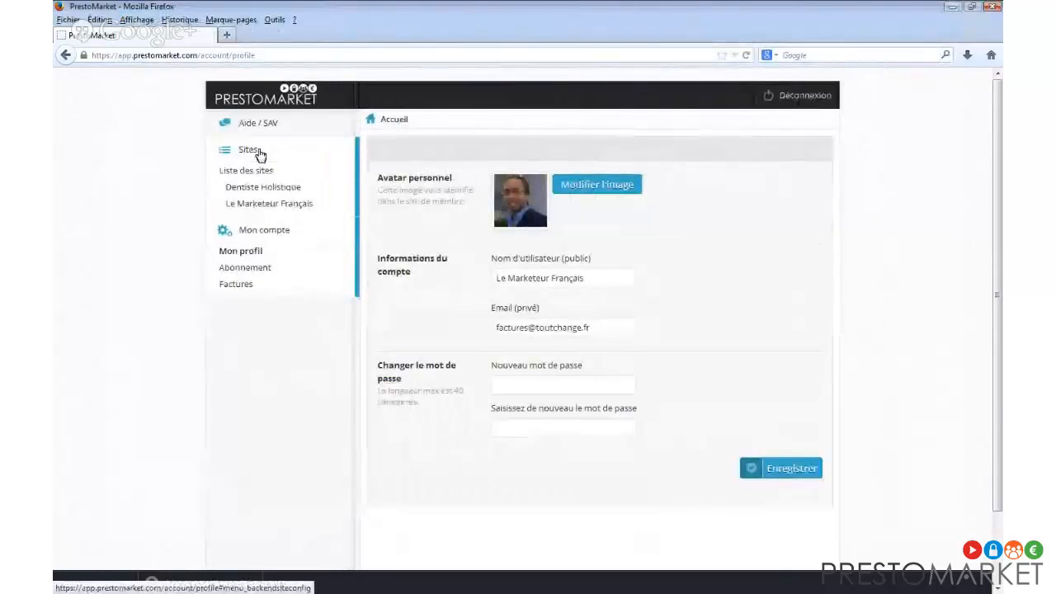
# Open Le Marketeur Français settings and show its list of courses (Liste des formations).
pyautogui.click(289, 206)
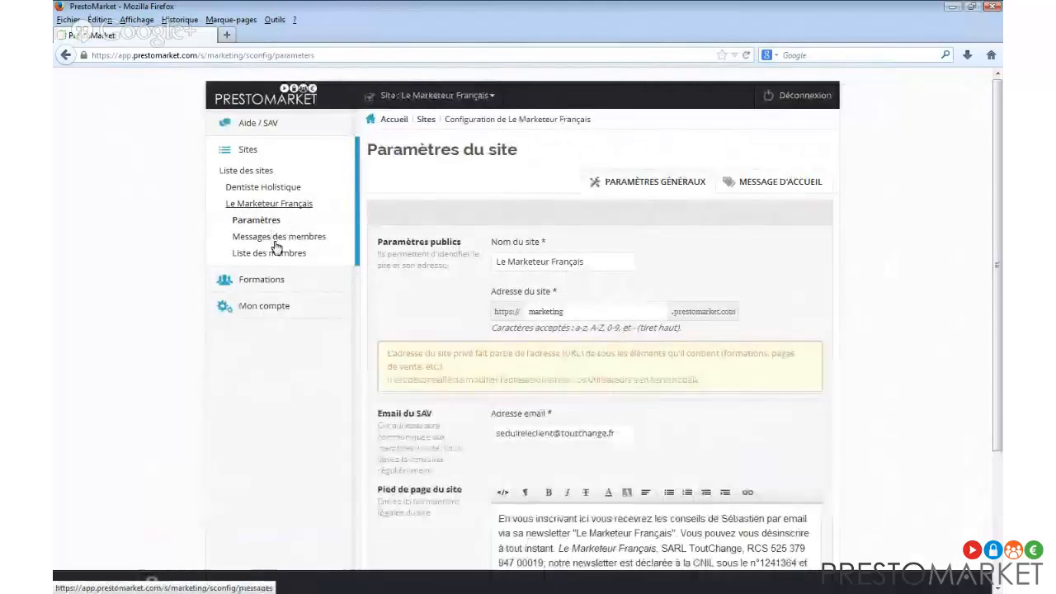
pyautogui.click(279, 280)
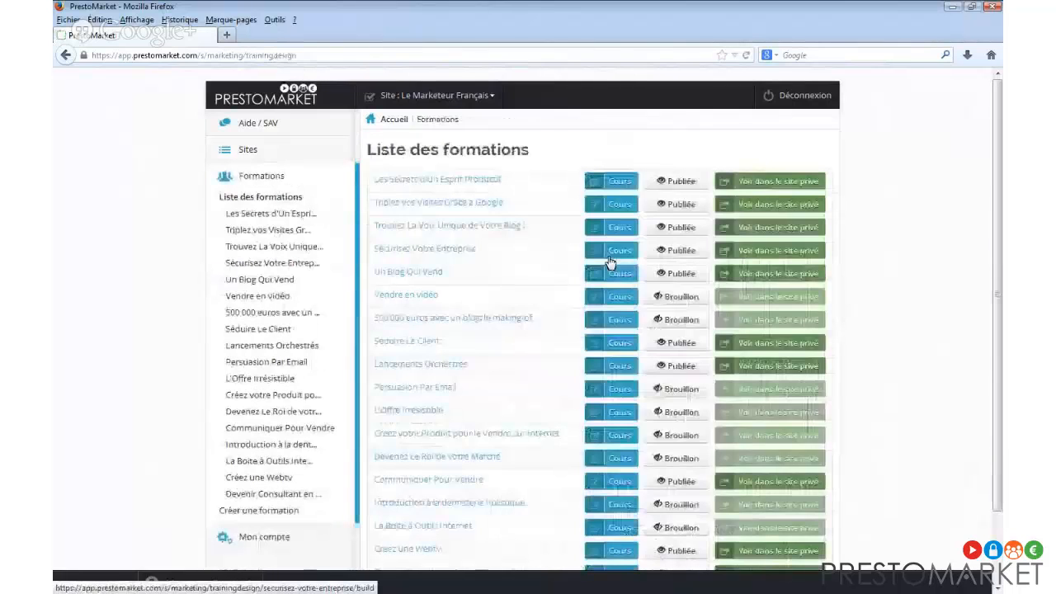
pyautogui.scroll(-2, 531, 264)
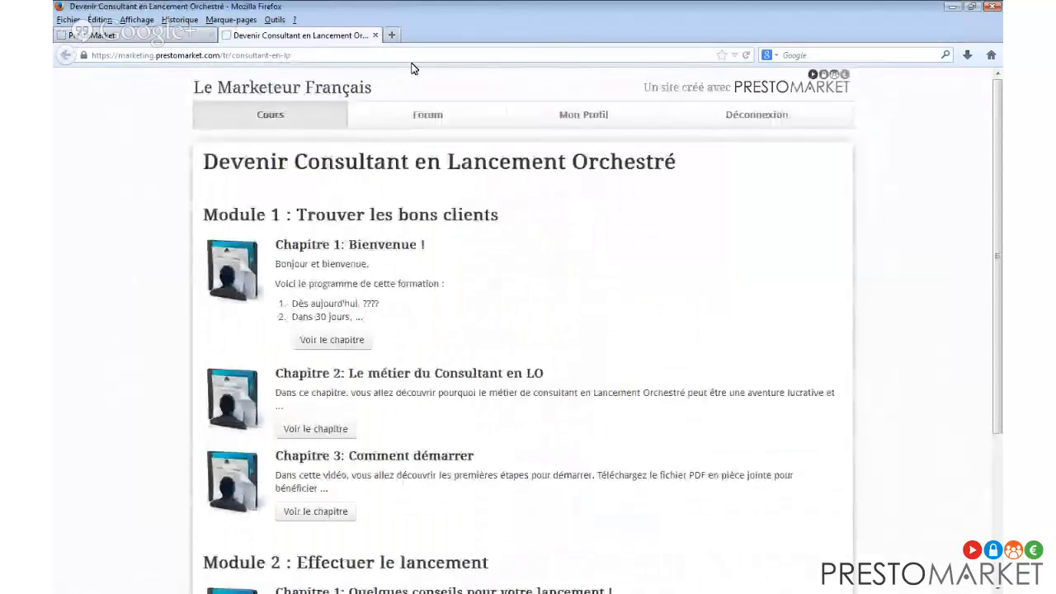
# In the Devenir Consultant en Lancement Orchestré forum, read Bienvenue ! comments, then open Le métier du Consultant en LO.
pyautogui.click(427, 114)
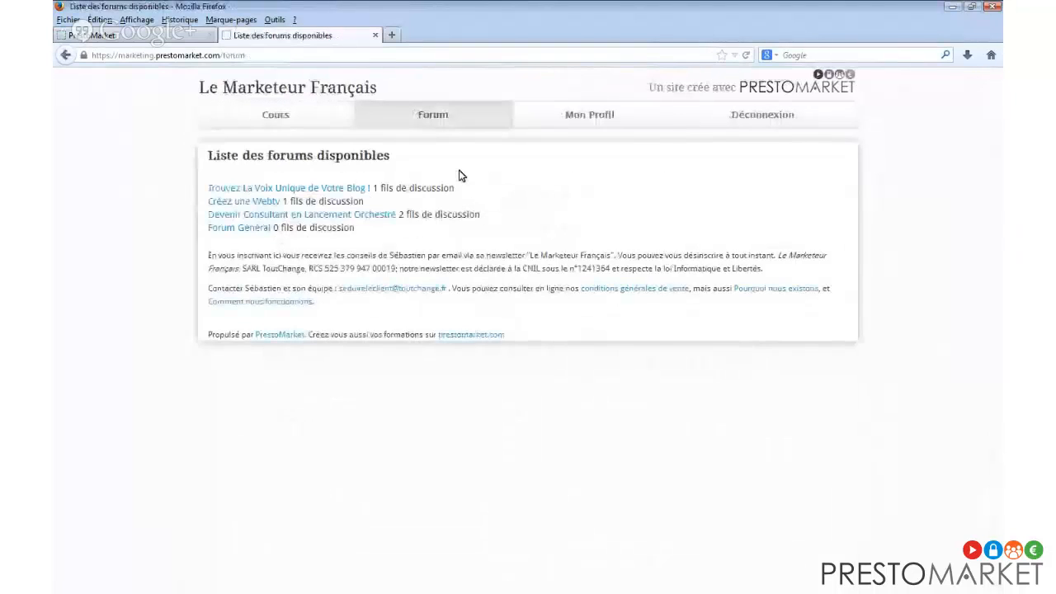
pyautogui.click(387, 214)
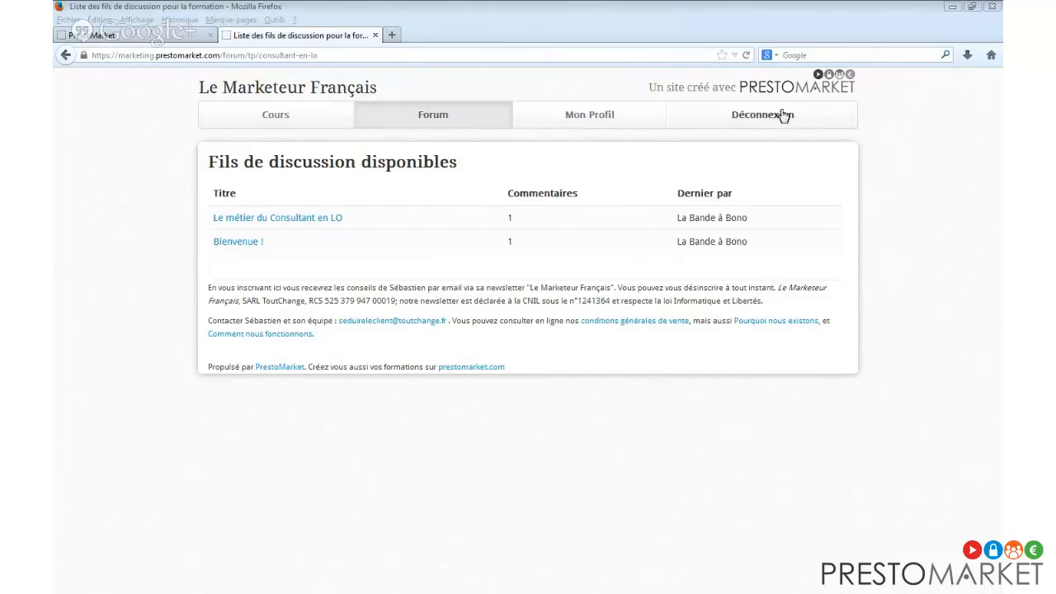
pyautogui.click(258, 244)
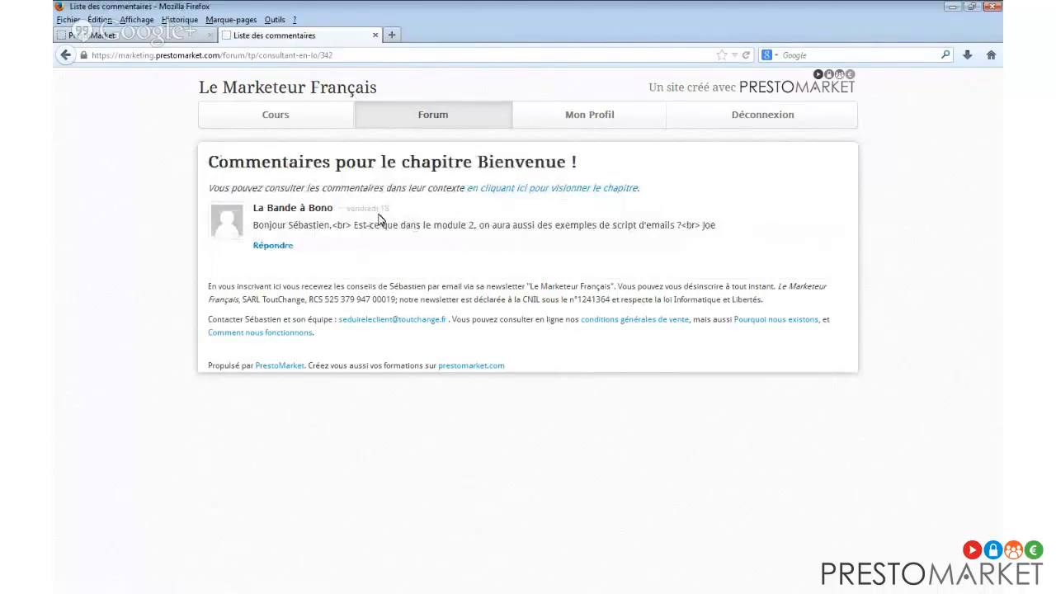
pyautogui.click(66, 55)
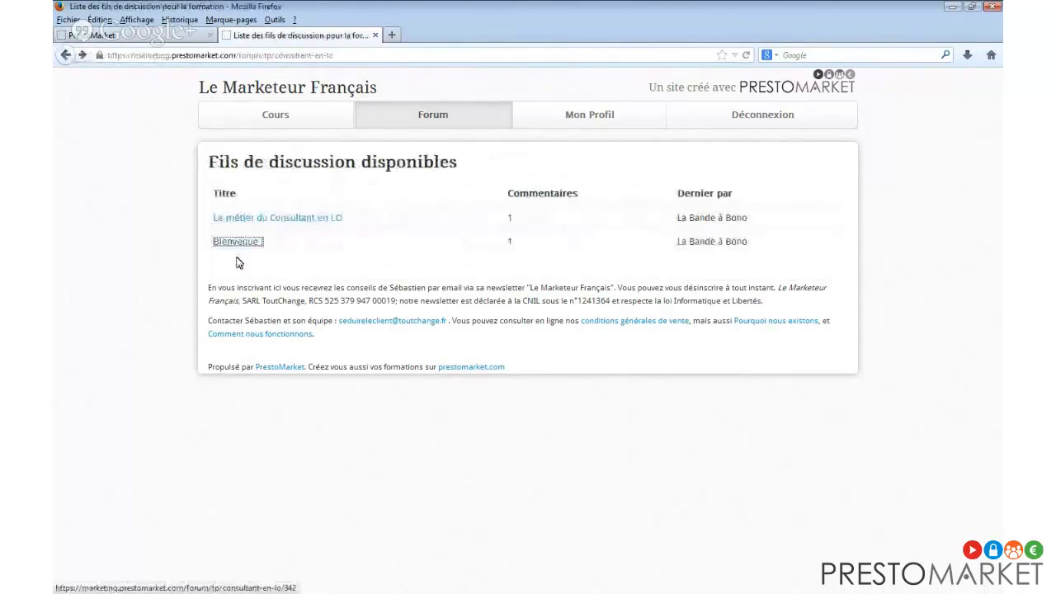
pyautogui.click(321, 220)
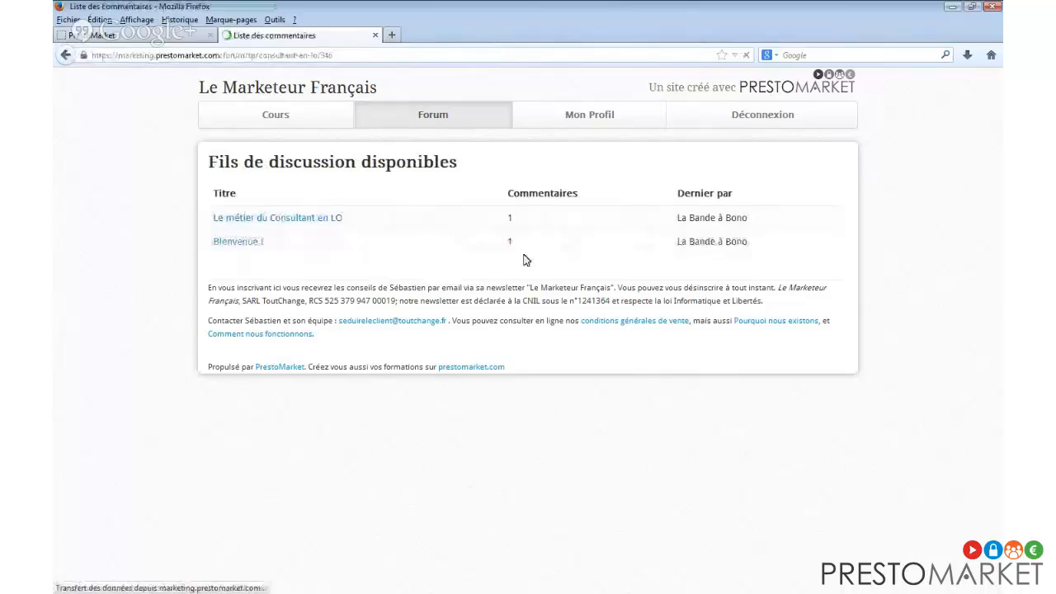
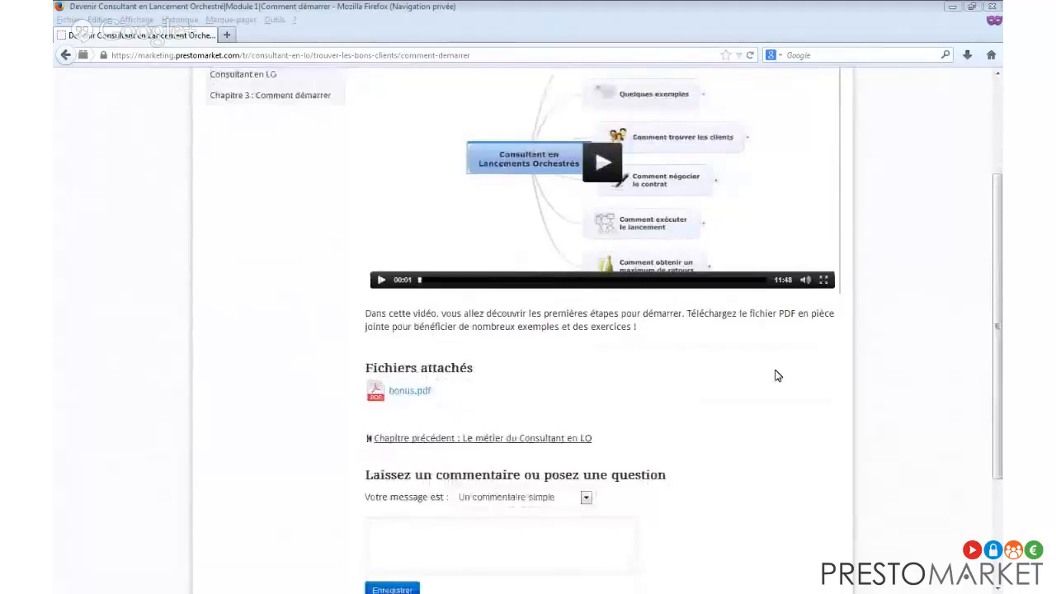
# Scroll back up to the top of the Chapitre 3 : Comment démarrer lesson page.
pyautogui.scroll(3, 816, 363)
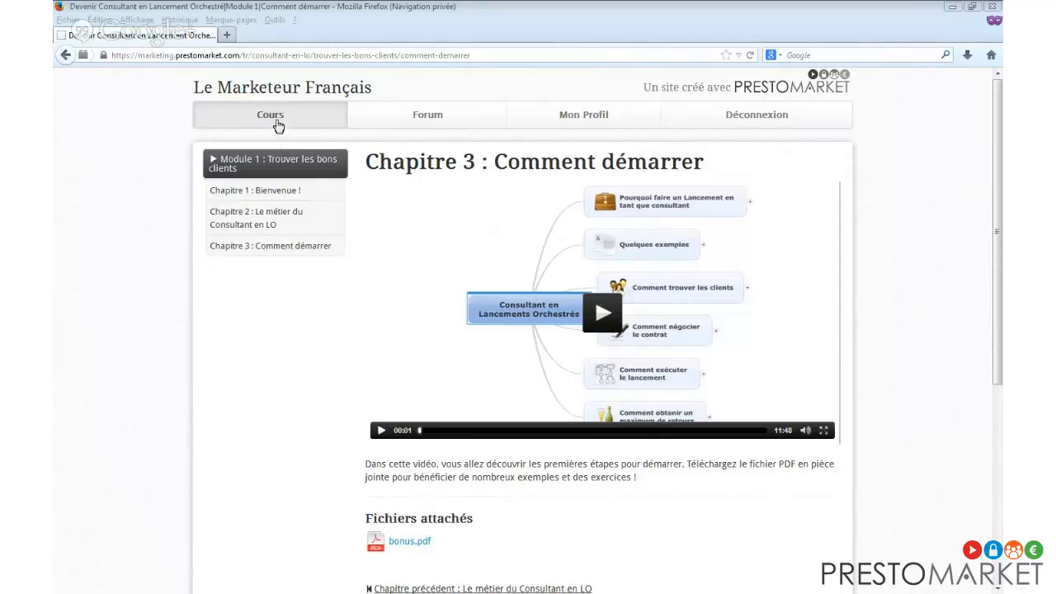
# Return to the Formations disponibles course list and scroll through it.
pyautogui.click(278, 122)
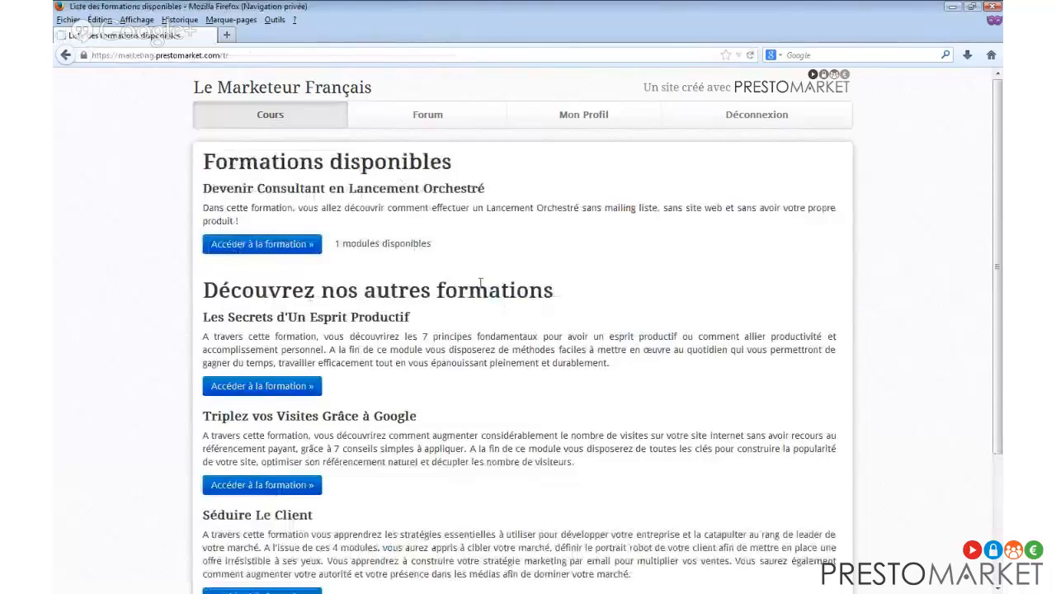
pyautogui.scroll(-2, 478, 283)
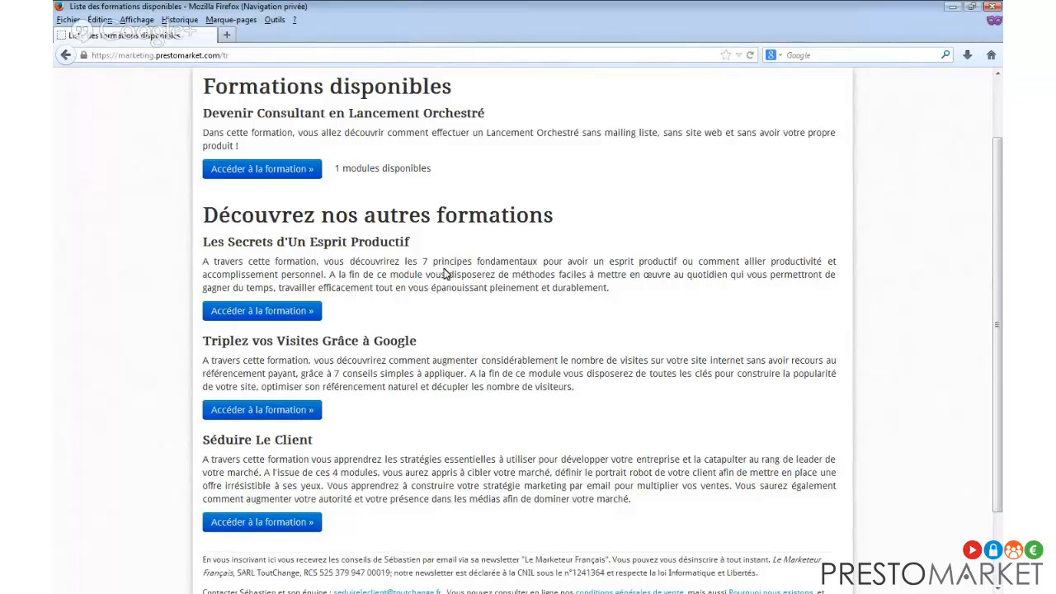
pyautogui.scroll(2, 443, 273)
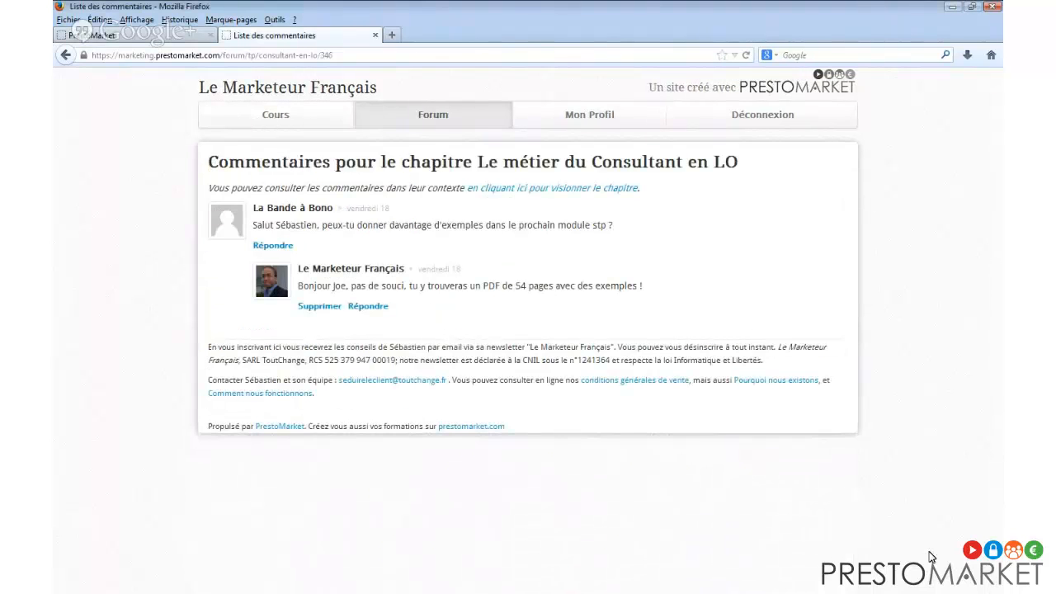
# In the admin, open the Devenir Consultant en Lancement Orchestré summary, then its Construction du cours page.
pyautogui.click(117, 43)
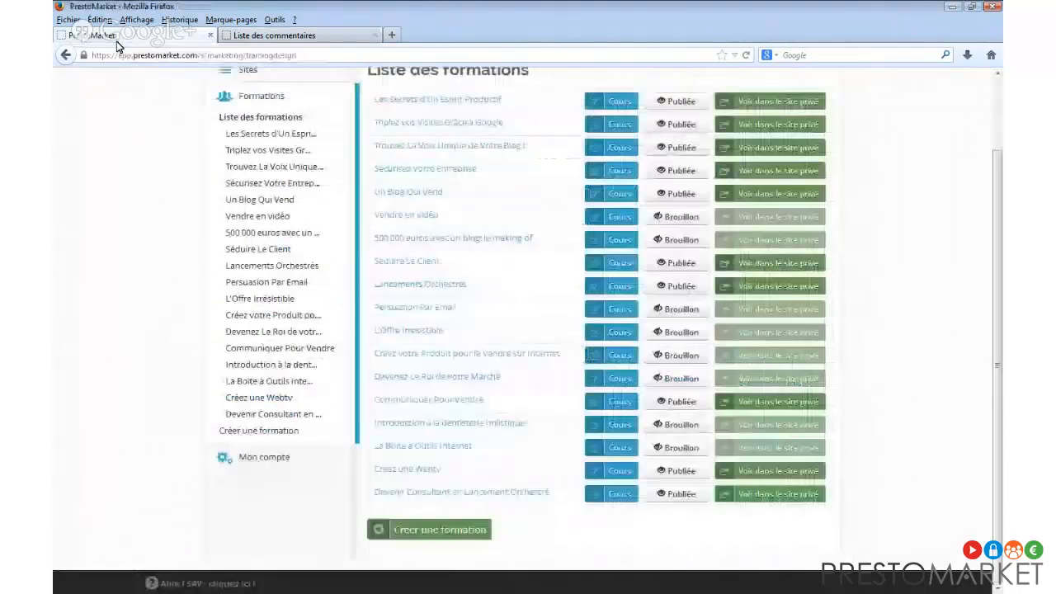
pyautogui.click(269, 414)
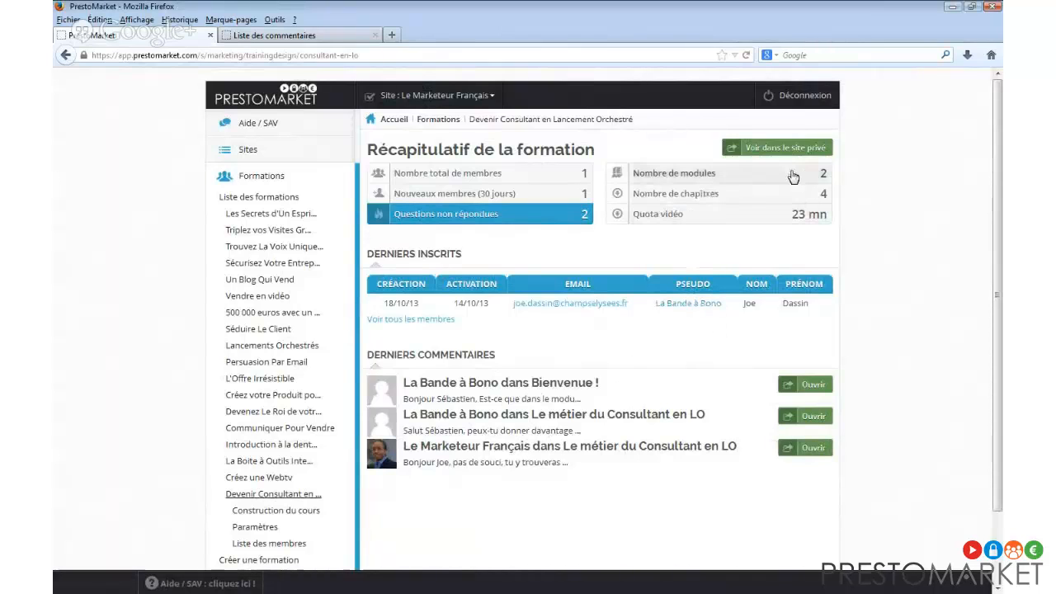
pyautogui.scroll(-2, 556, 353)
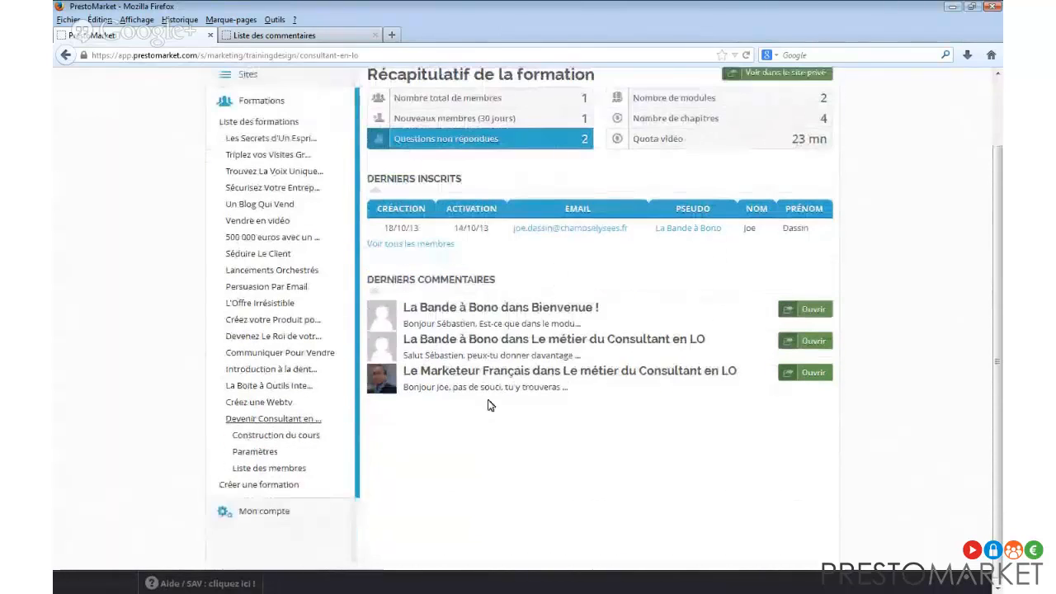
pyautogui.click(298, 441)
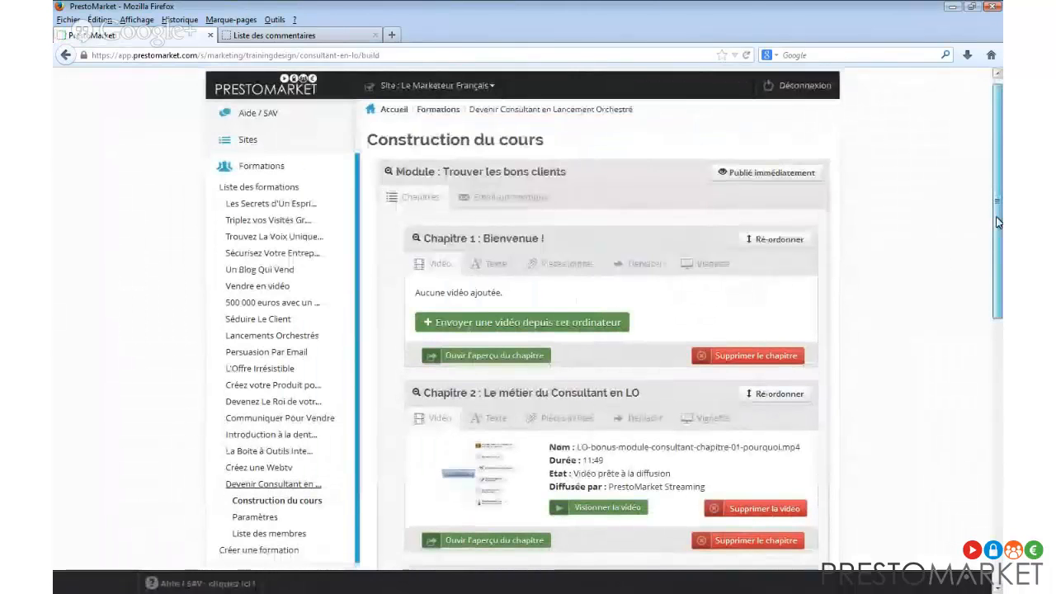
# Collapse the Effectuer le lancement and Trouver les bons clients modules so no chapters show.
pyautogui.scroll(-3, 986, 273)
pyautogui.scroll(-3, 986, 272)
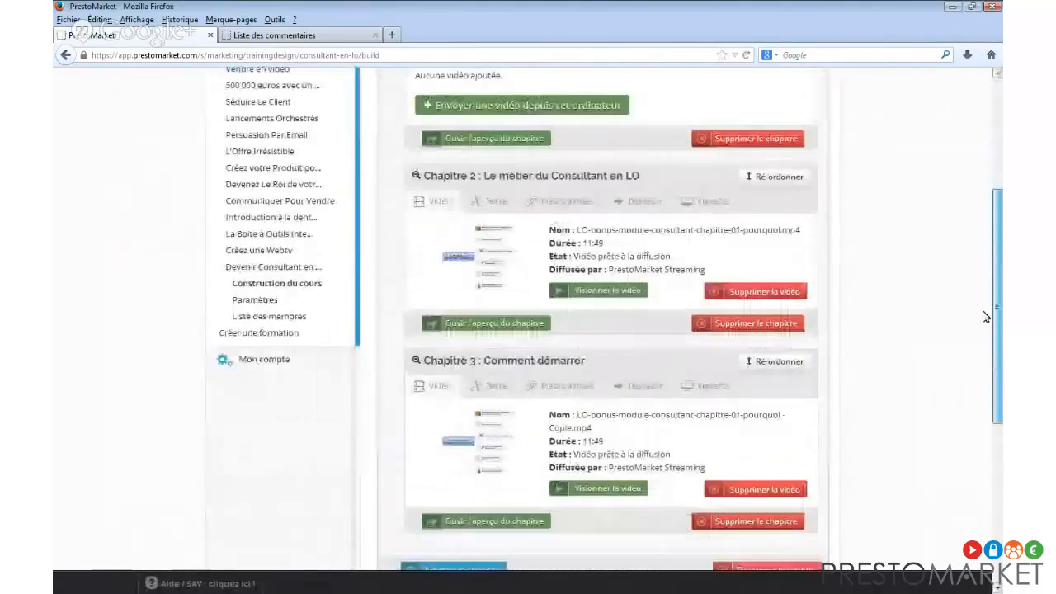
pyautogui.scroll(-3, 973, 382)
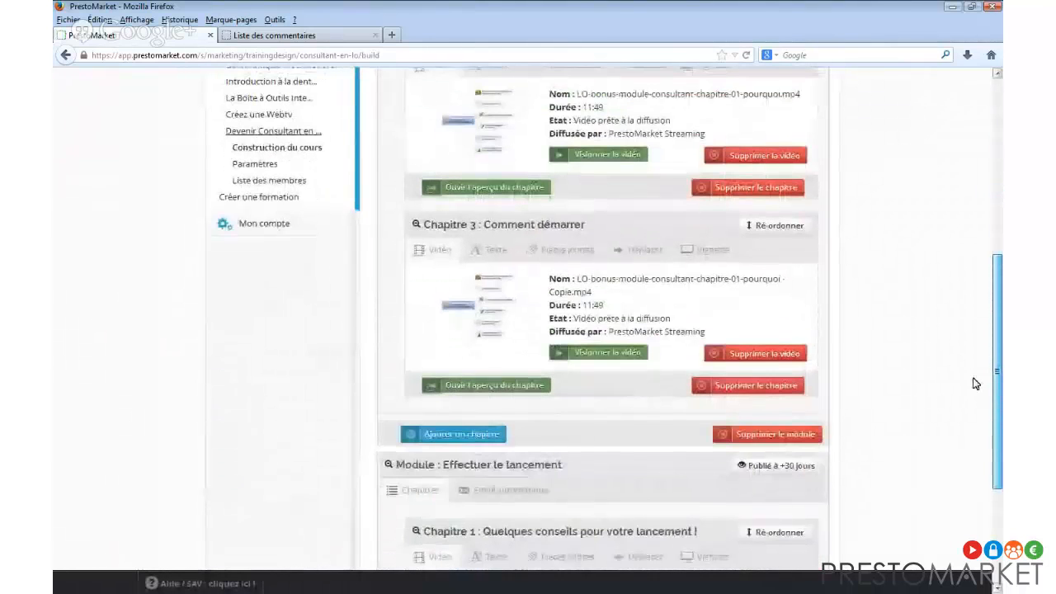
pyautogui.scroll(-2, 981, 405)
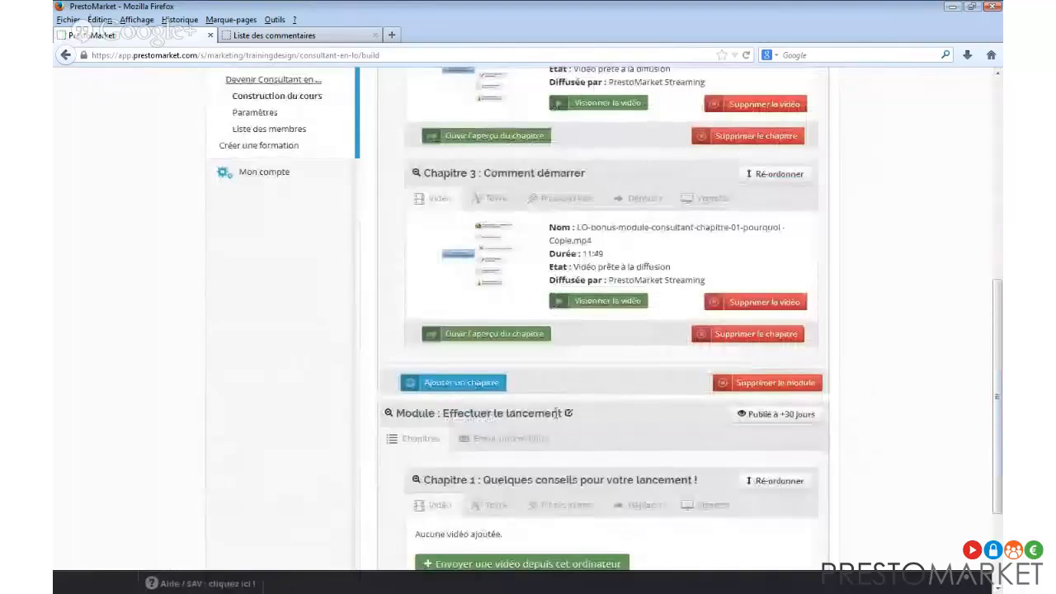
pyautogui.click(389, 417)
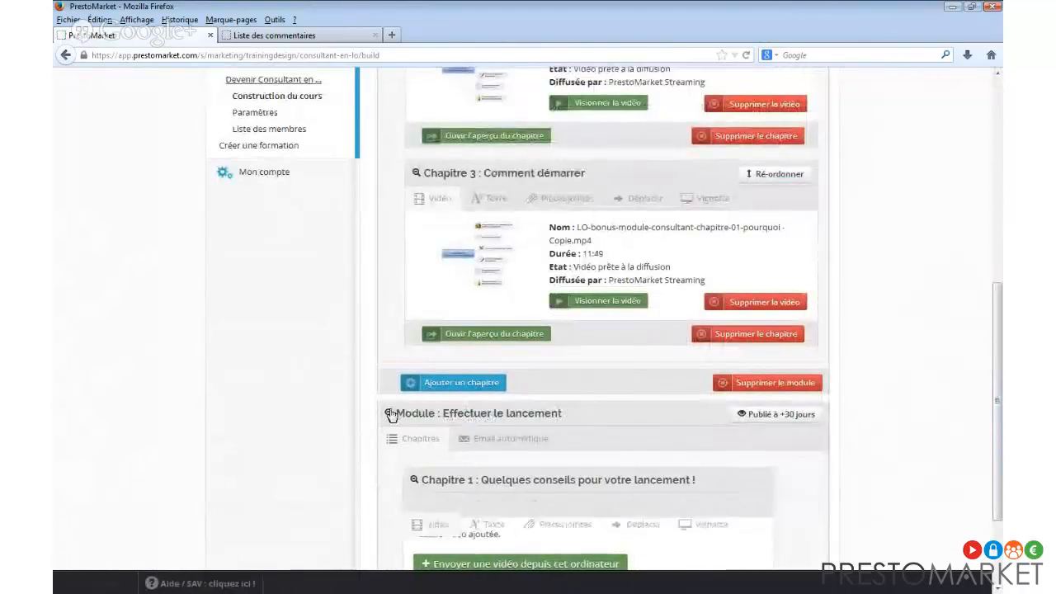
pyautogui.scroll(8, 394, 408)
pyautogui.scroll(2, 402, 387)
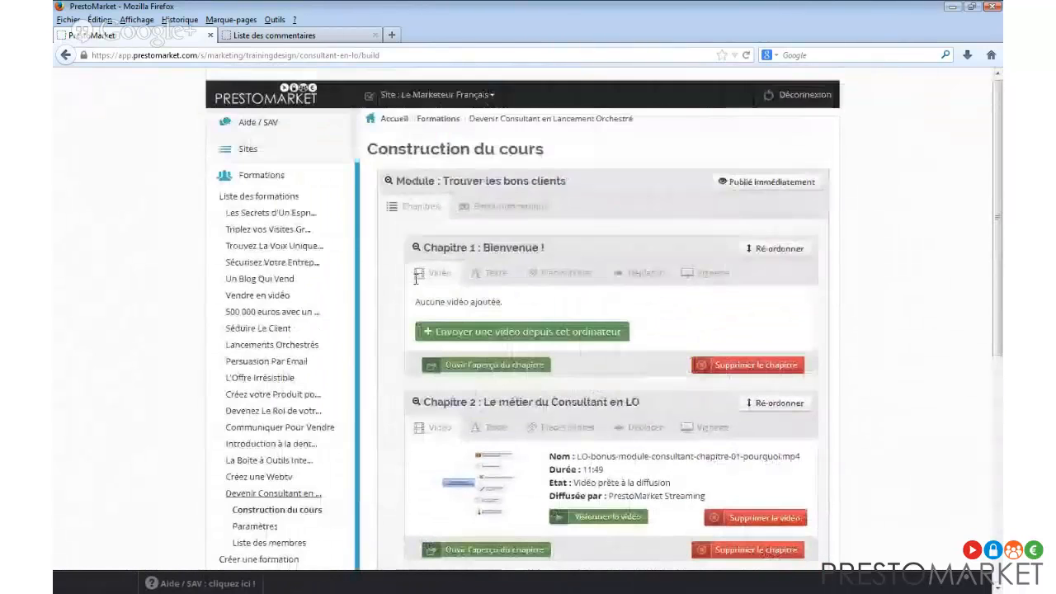
pyautogui.click(390, 183)
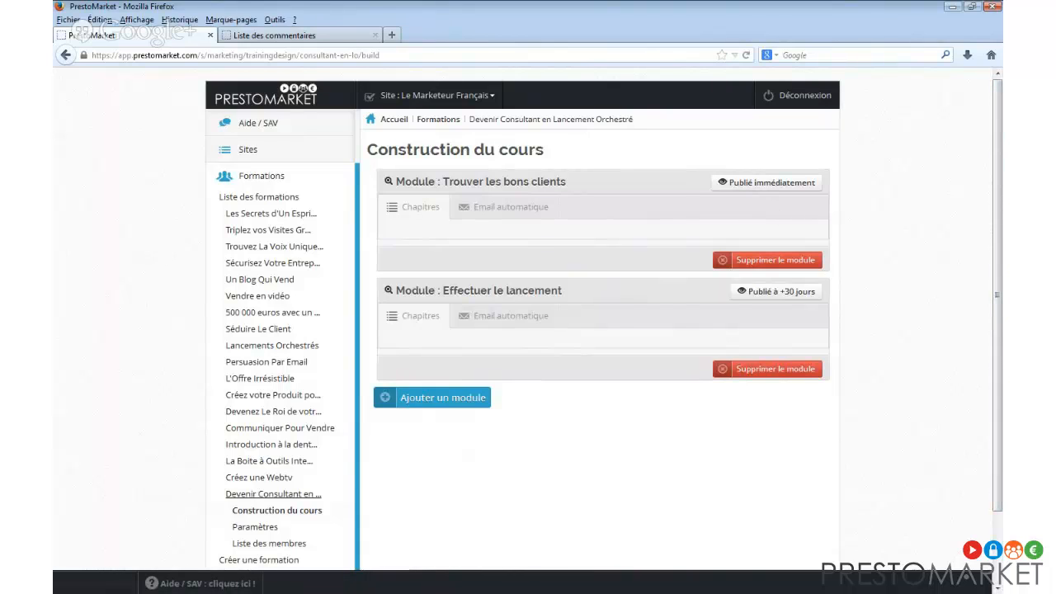
pyautogui.hotkey('alt', 'Tab')
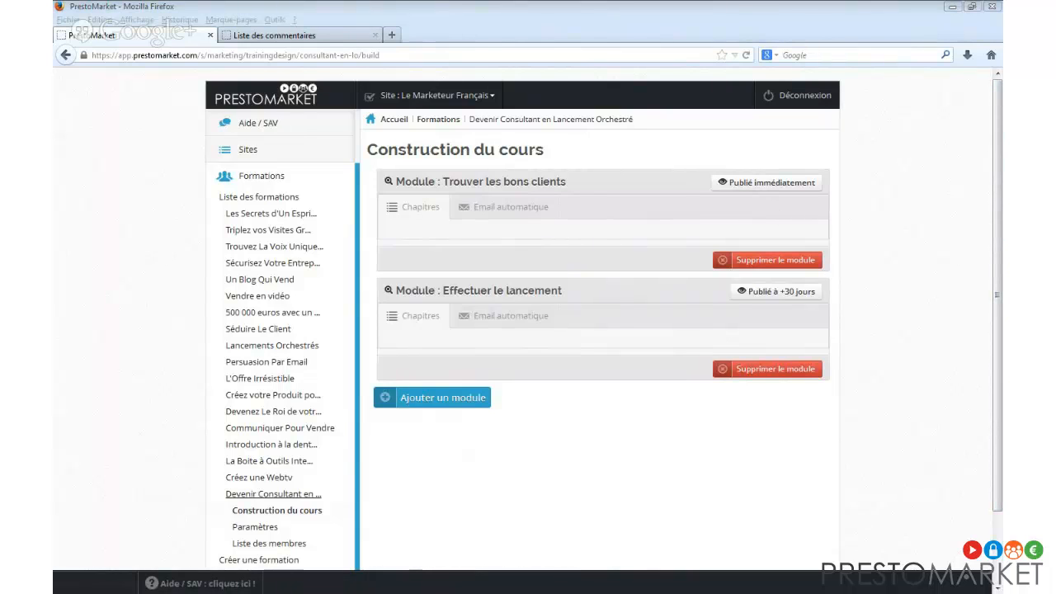